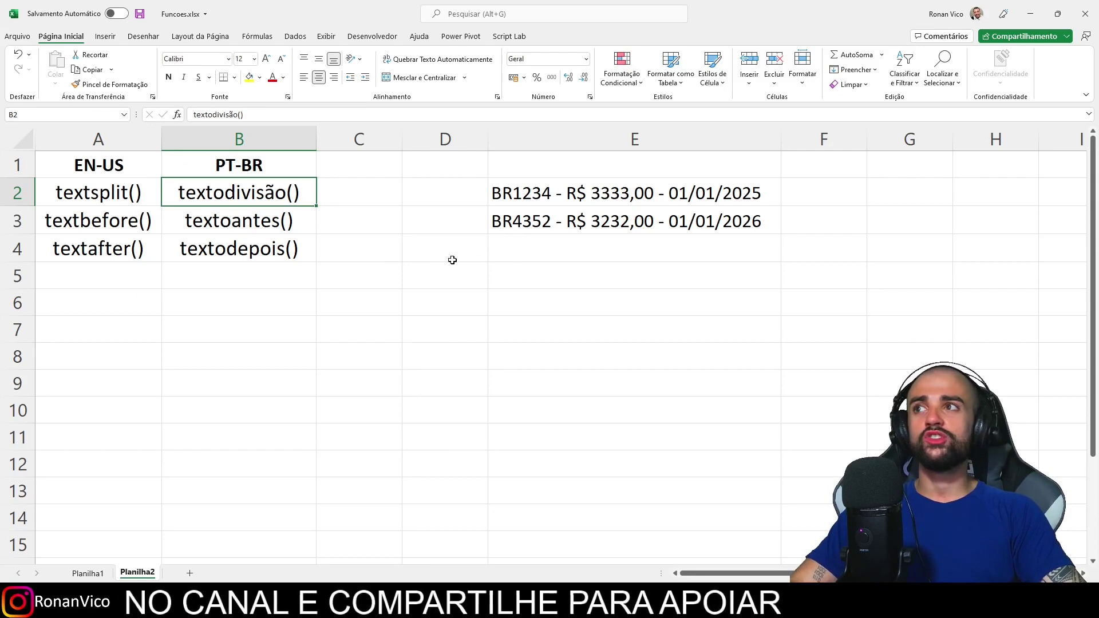
Step: Select column E and show the Data tab's Texto para Colunas feature
click(137, 320)
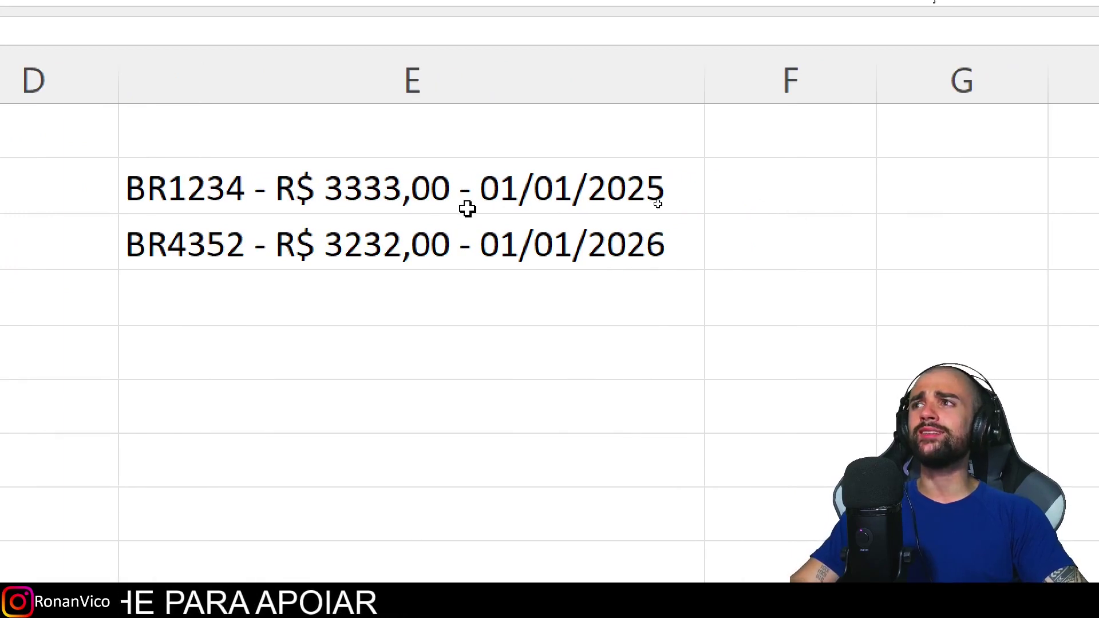
click(467, 208)
click(368, 248)
click(231, 203)
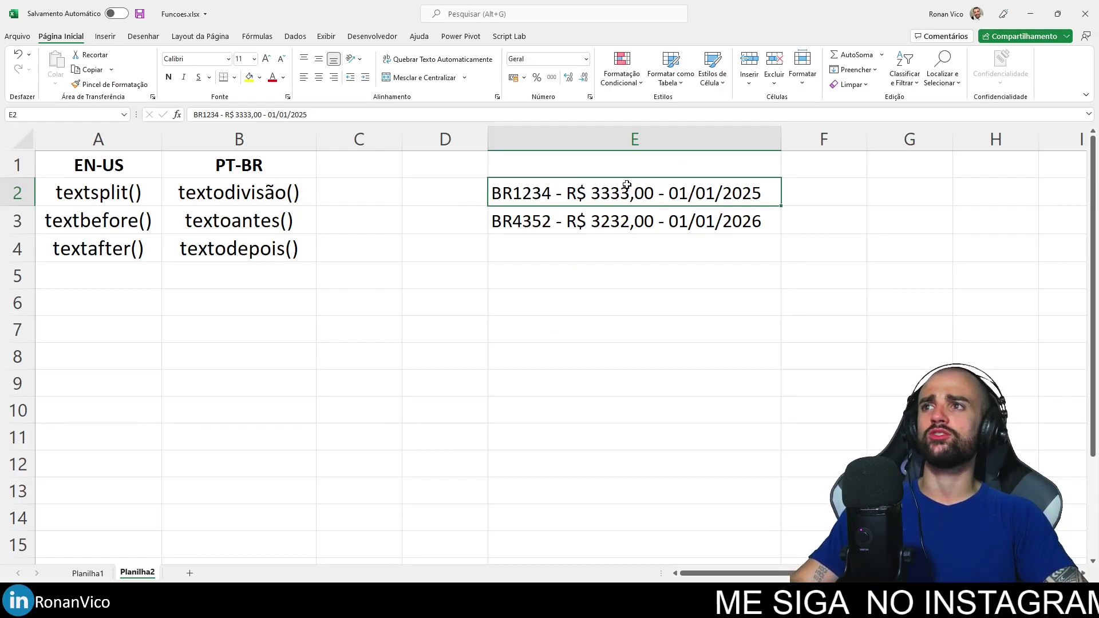
click(515, 143)
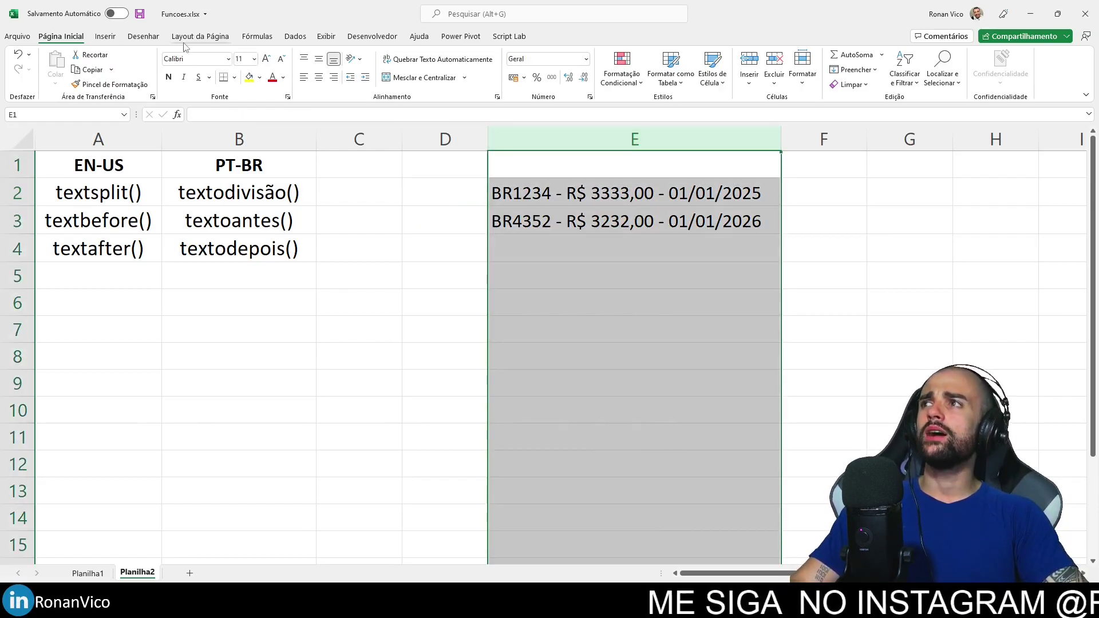
click(295, 36)
click(597, 82)
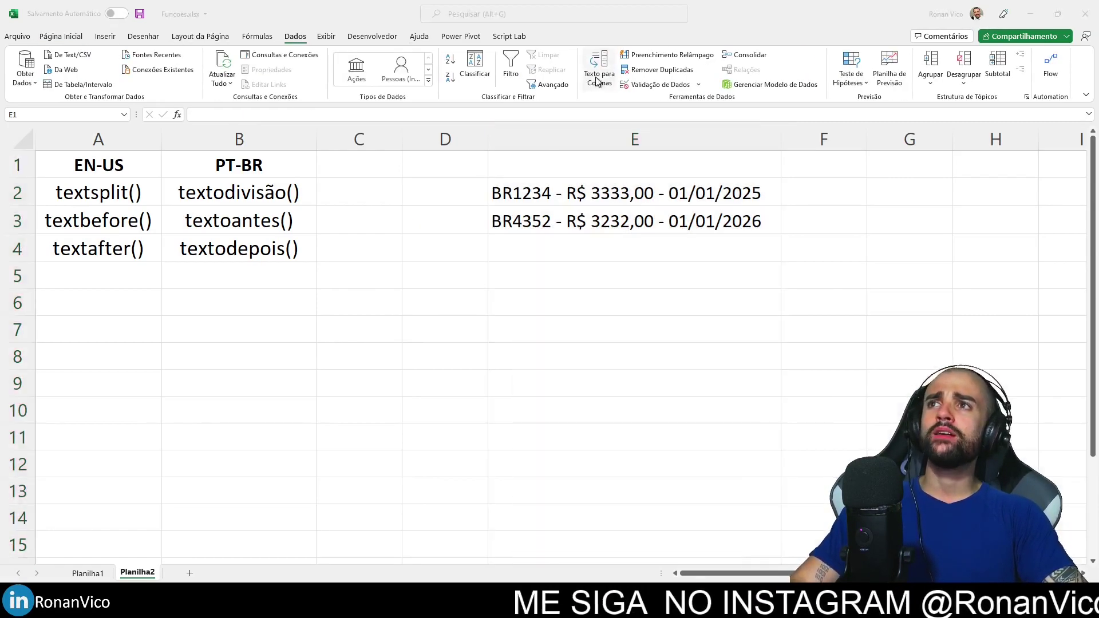
Step: Clear the column E selection and move to cell A6
click(586, 320)
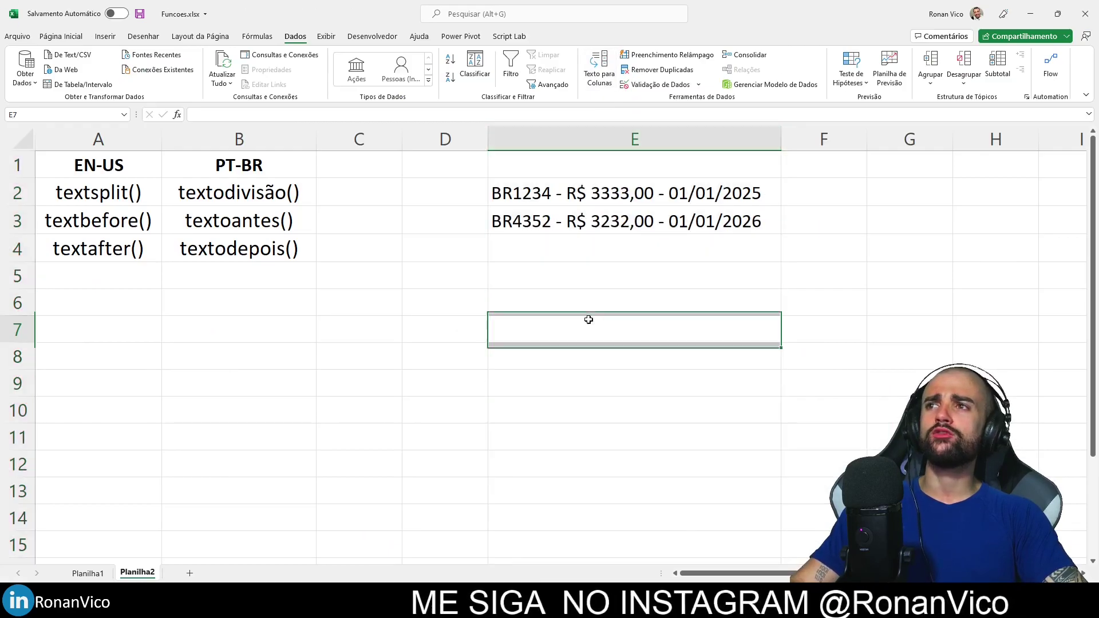
click(177, 338)
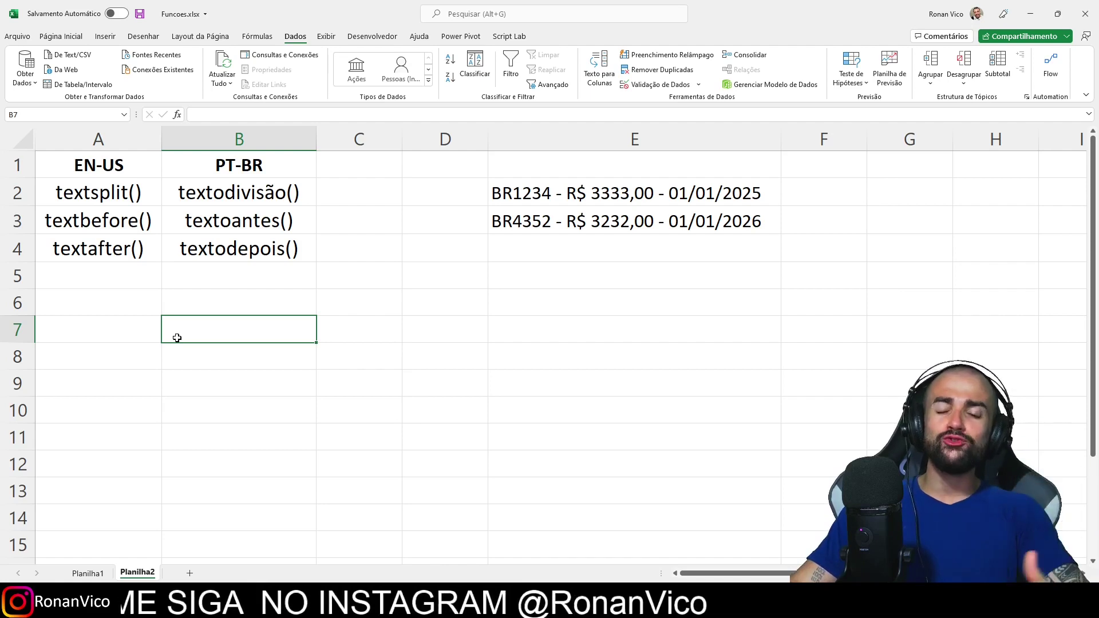
key(Left)
key(Up)
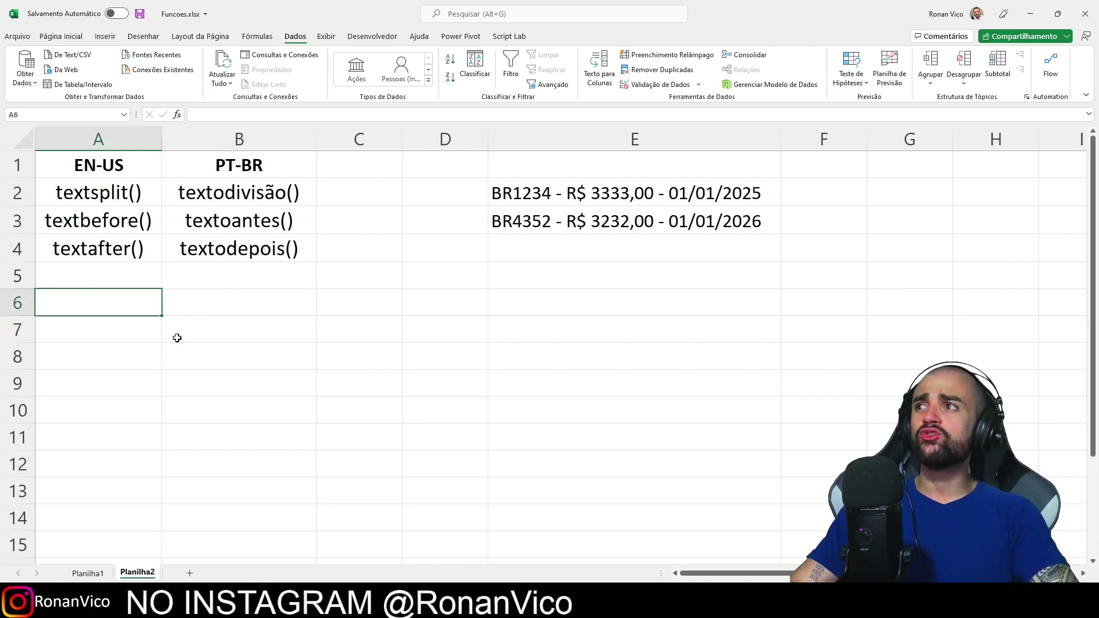
Step: Enter =TEXTODIVISÃO(E2;"-") in B6, spilling BR1234, the amount and 01/01/2025 across row 6
click(207, 305)
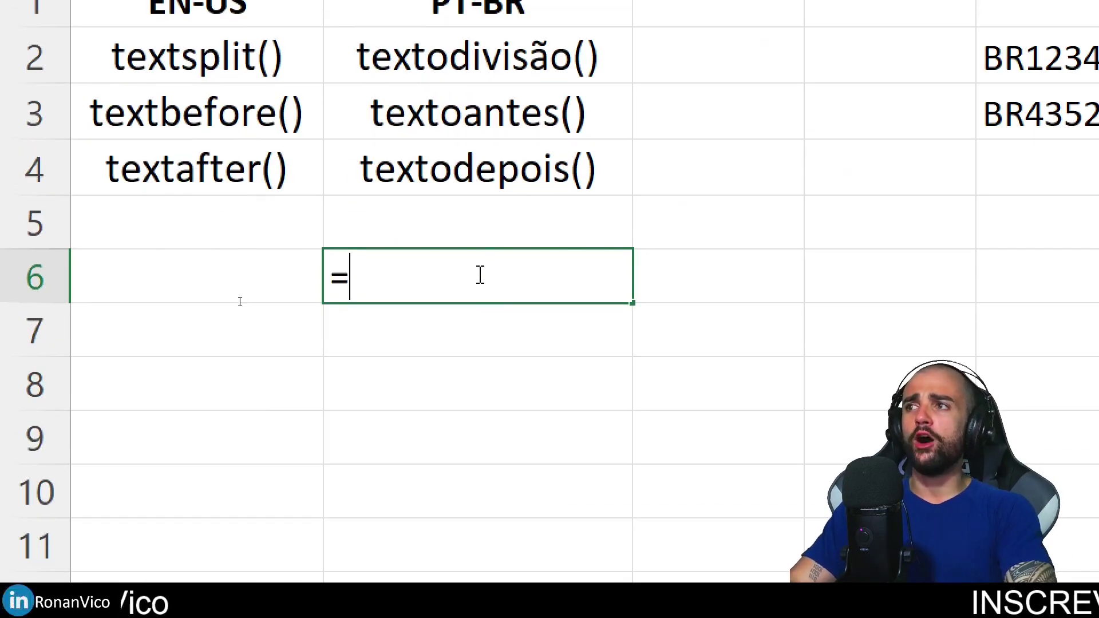
text(textodivis)
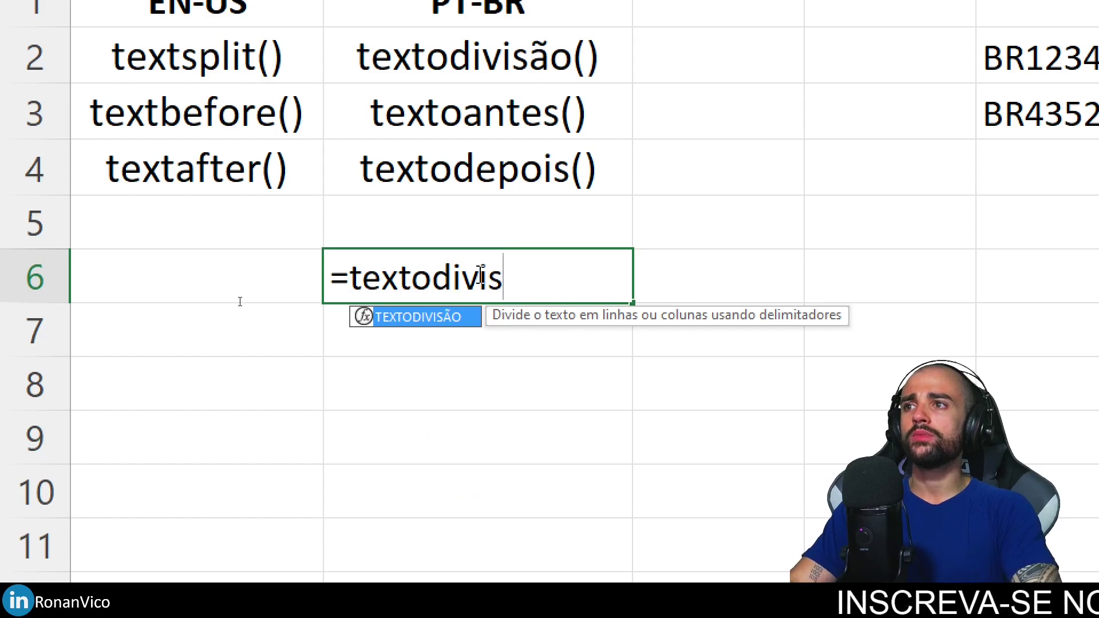
key(Tab)
key(BackSpace)
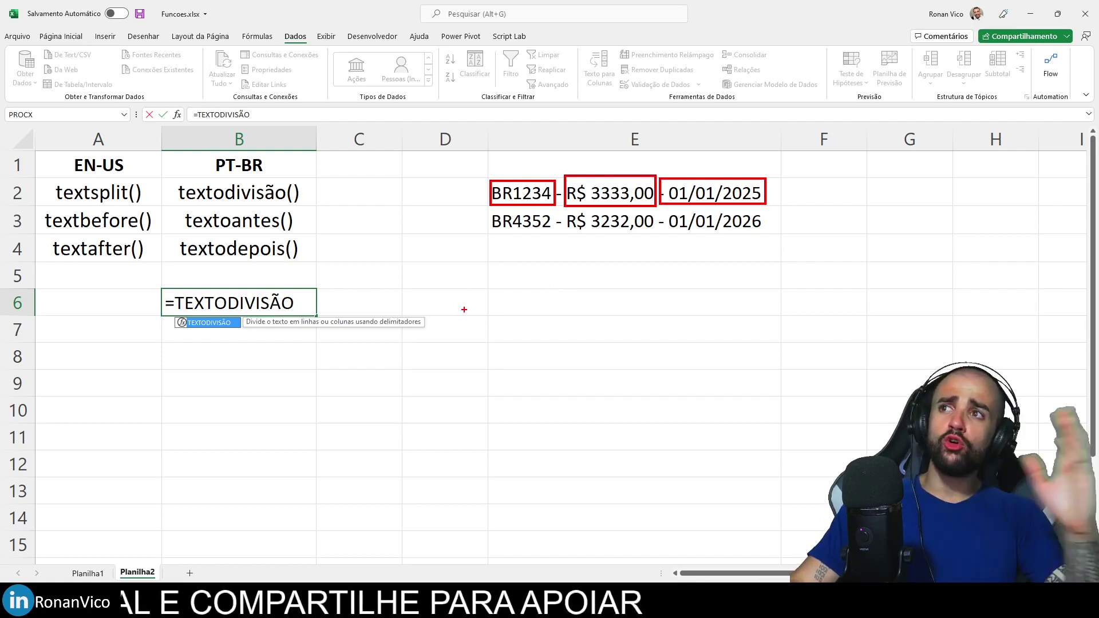
drag(494, 180, 754, 207)
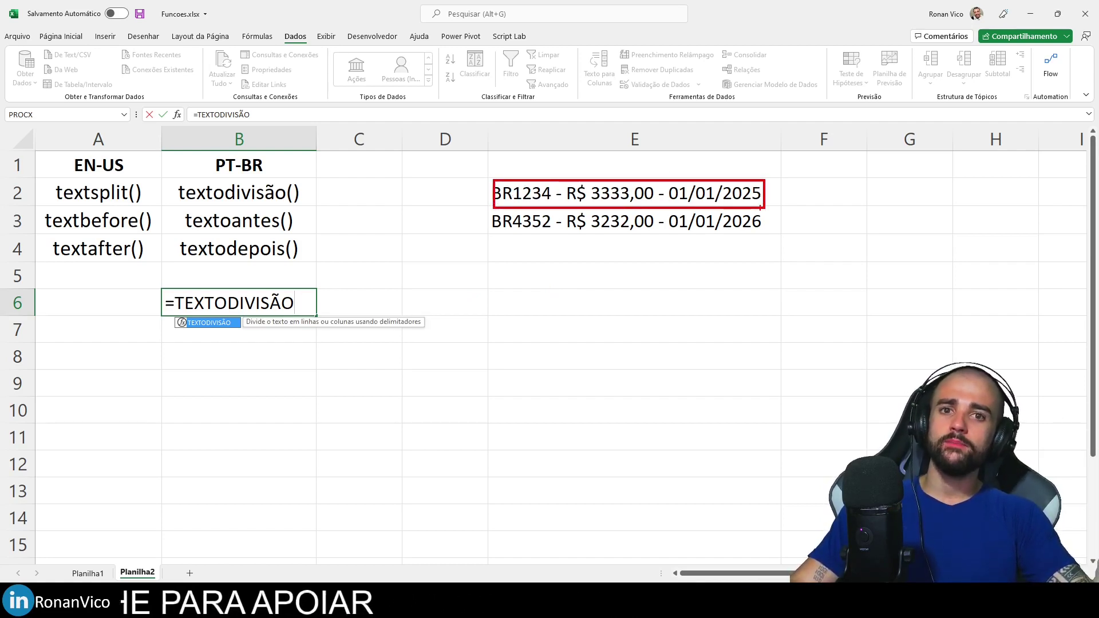
key(super+space)
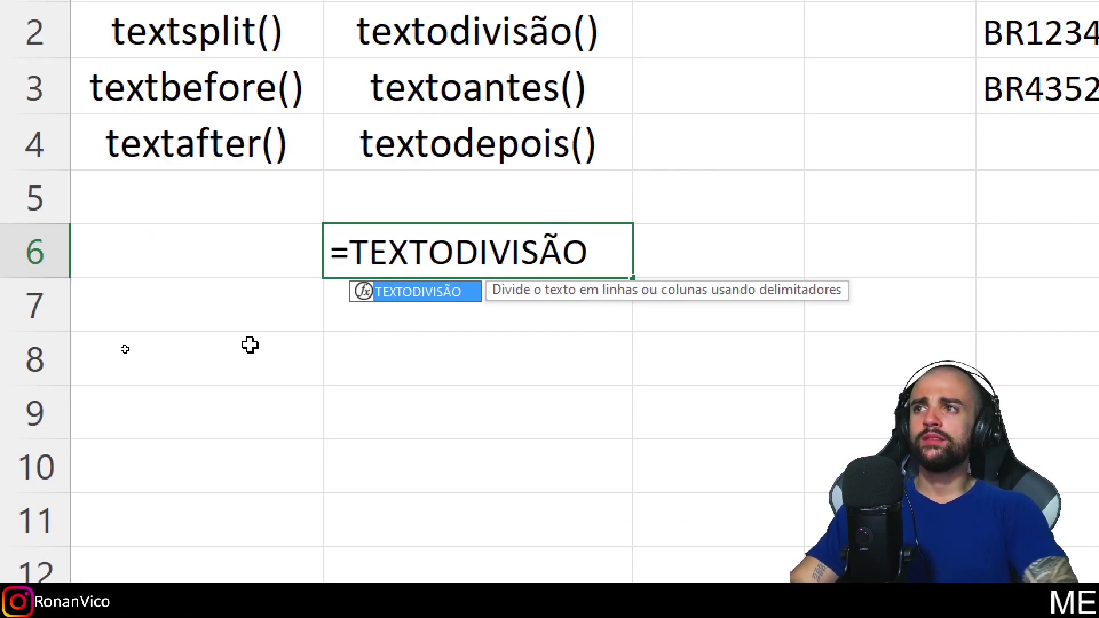
text(()
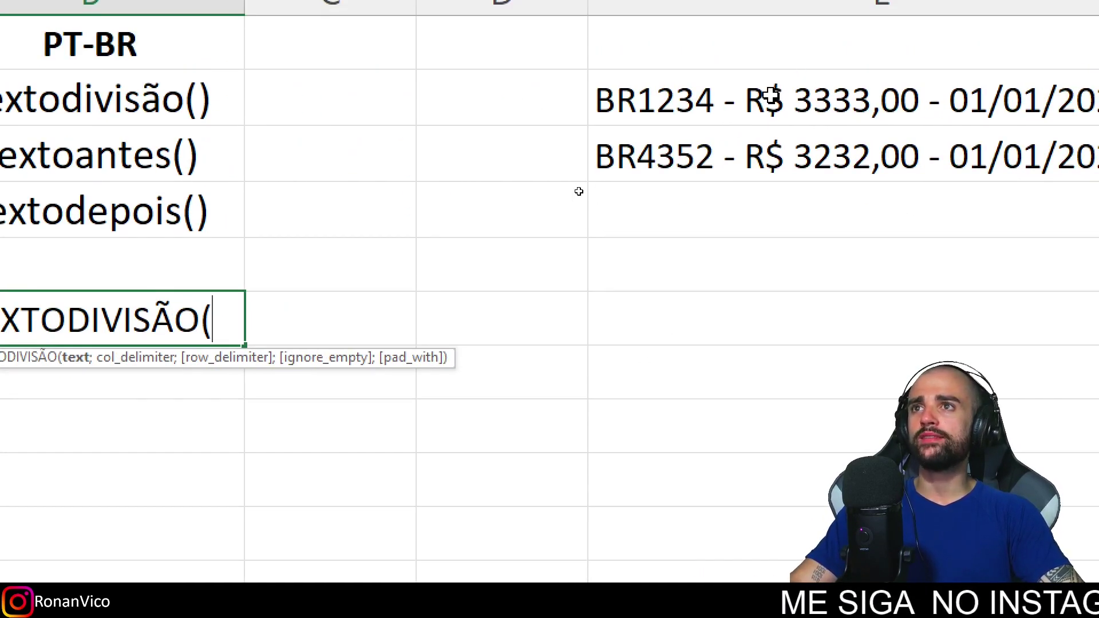
click(771, 99)
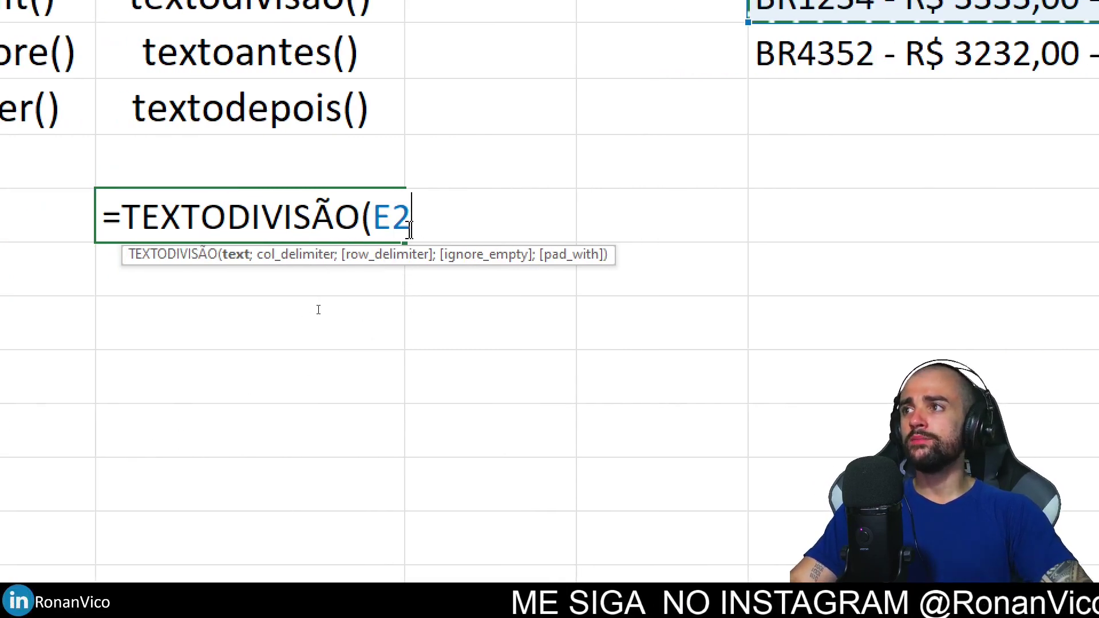
text(;"-)
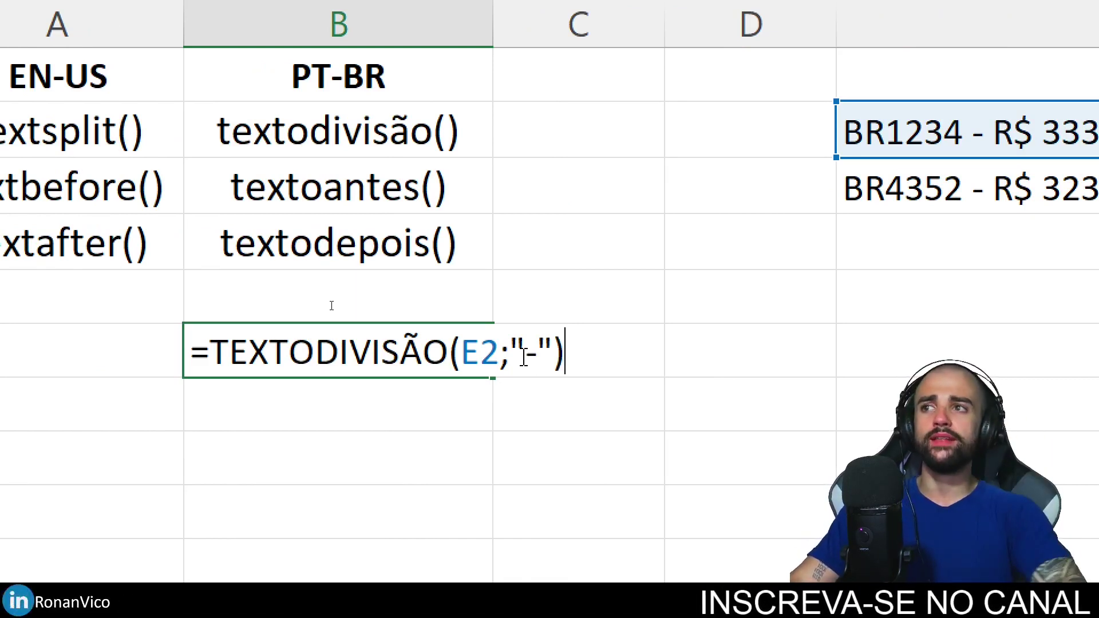
key(BackSpace)
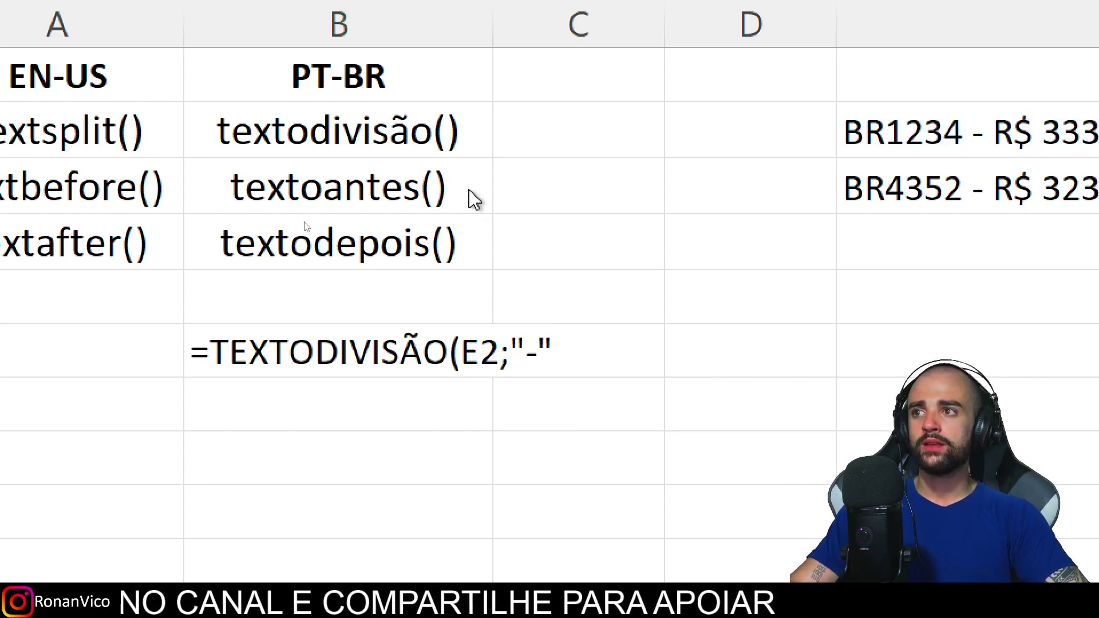
key(Return)
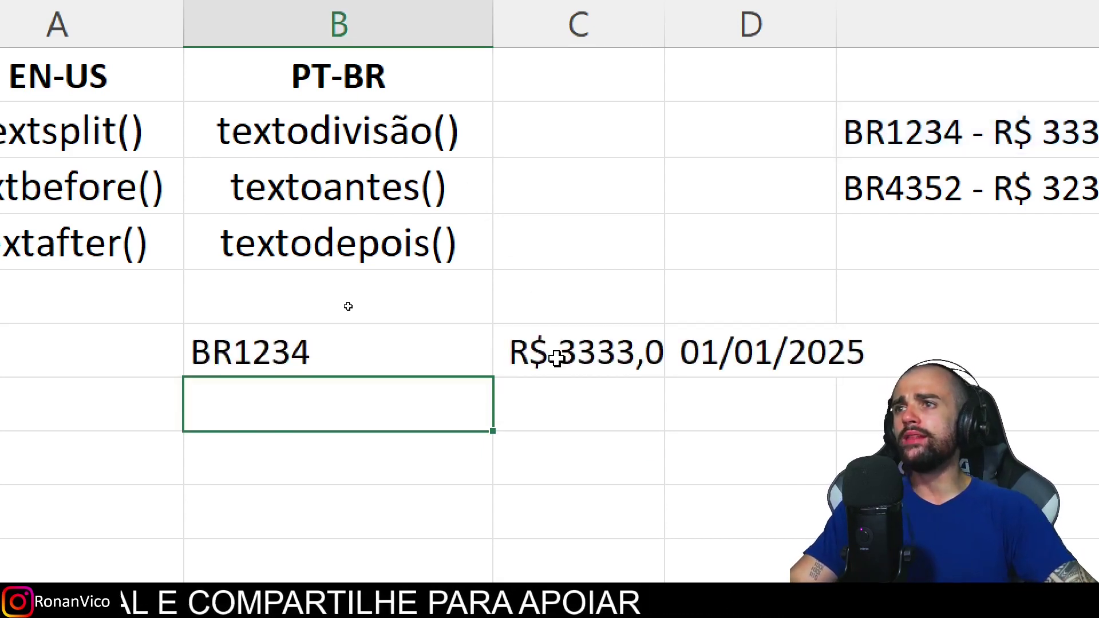
Step: Autofit columns C and D so R$ 3333,00 and 01/01/2025 display fully
double_click(662, 74)
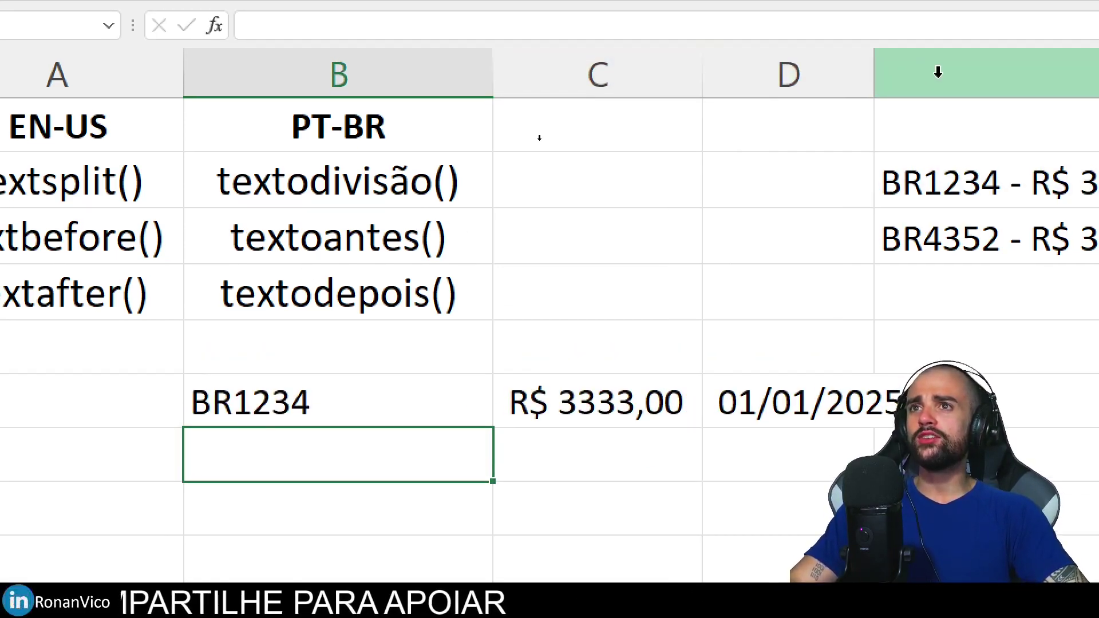
double_click(875, 74)
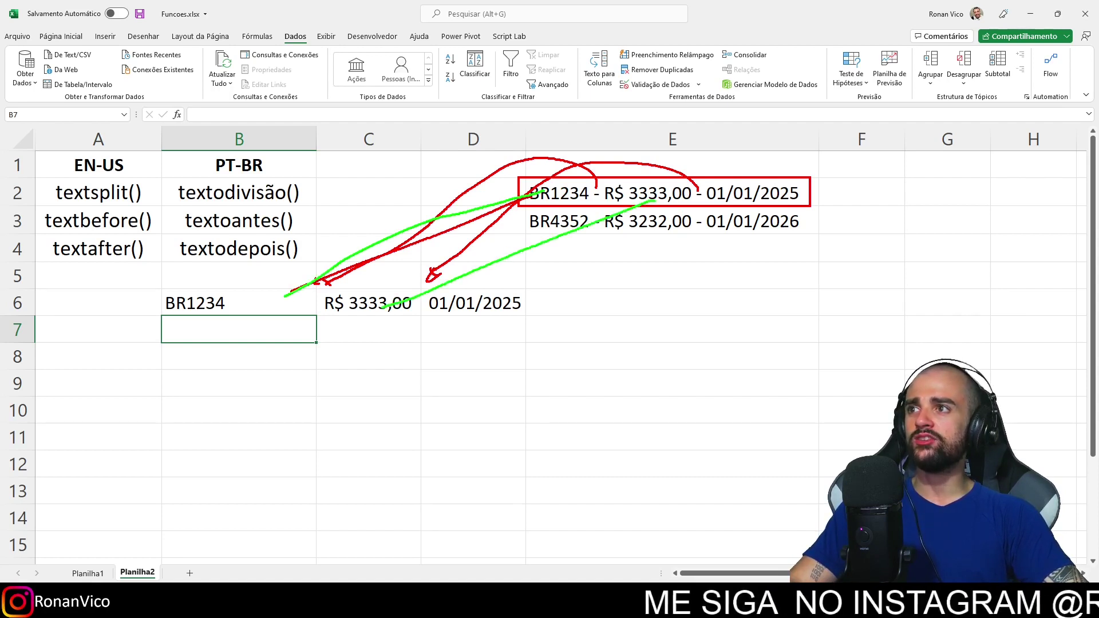
key(Escape)
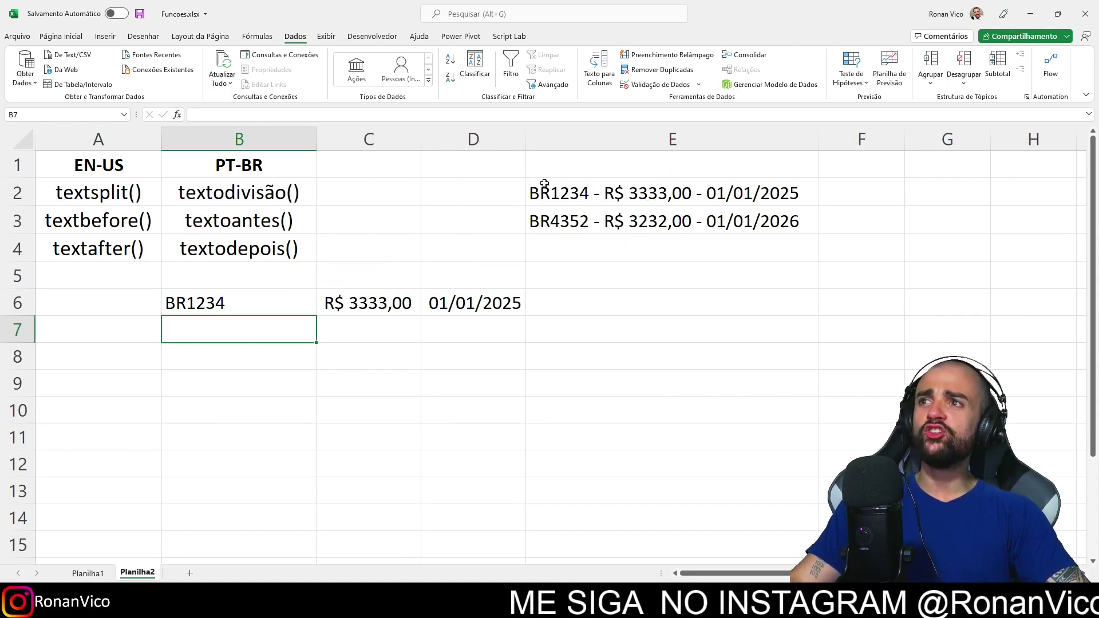
drag(526, 182, 799, 206)
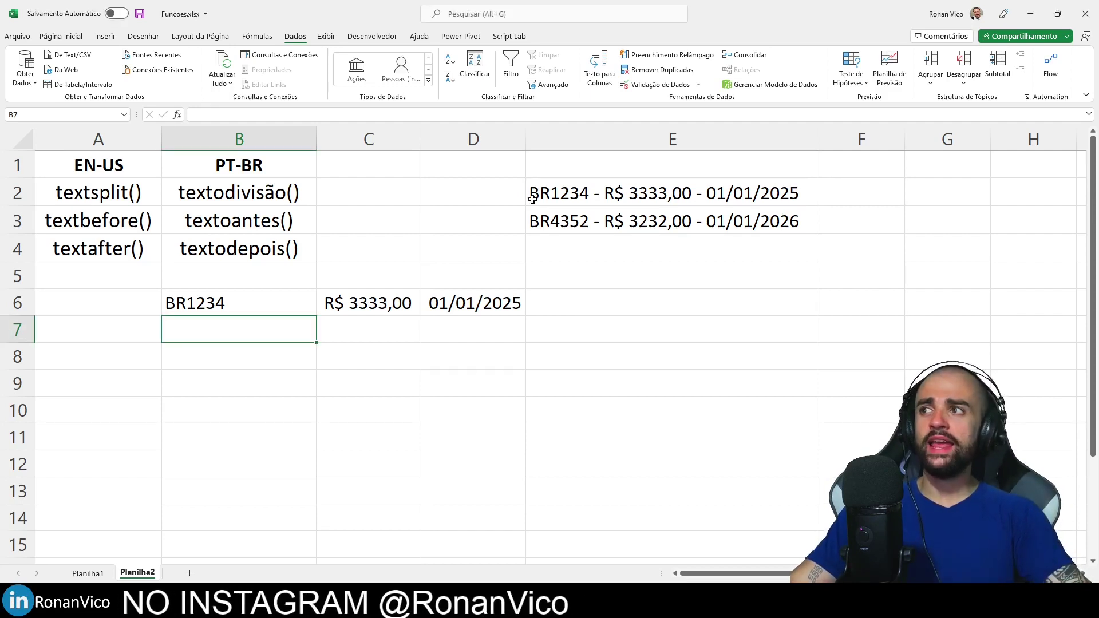
Step: Re-enter B6's TEXTODIVISÃO formula unchanged and select the second record in E3
double_click(258, 303)
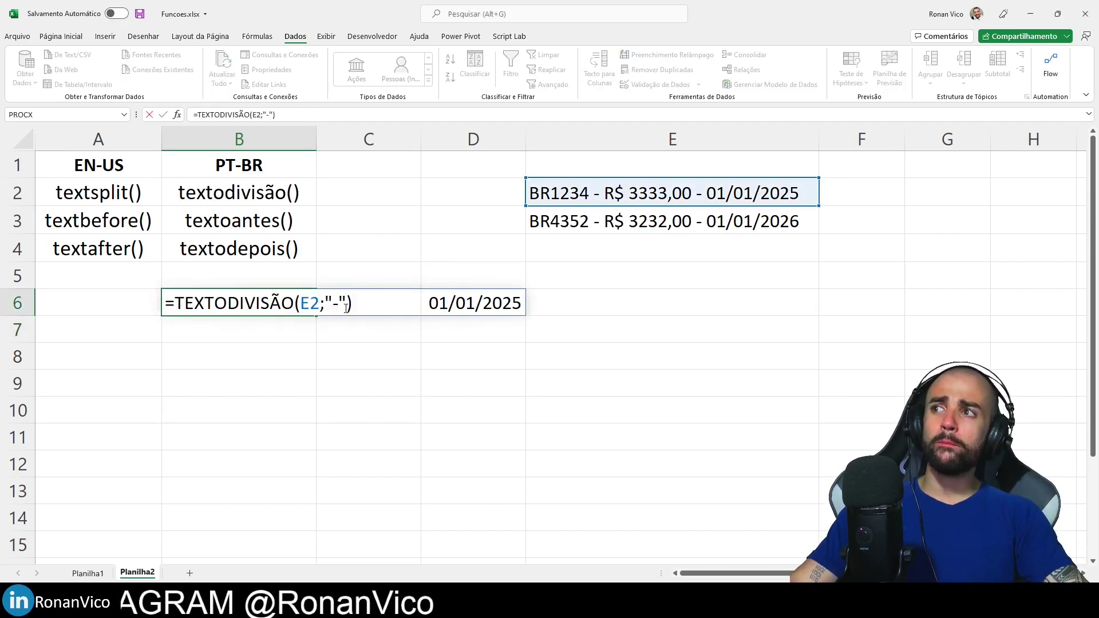
click(346, 306)
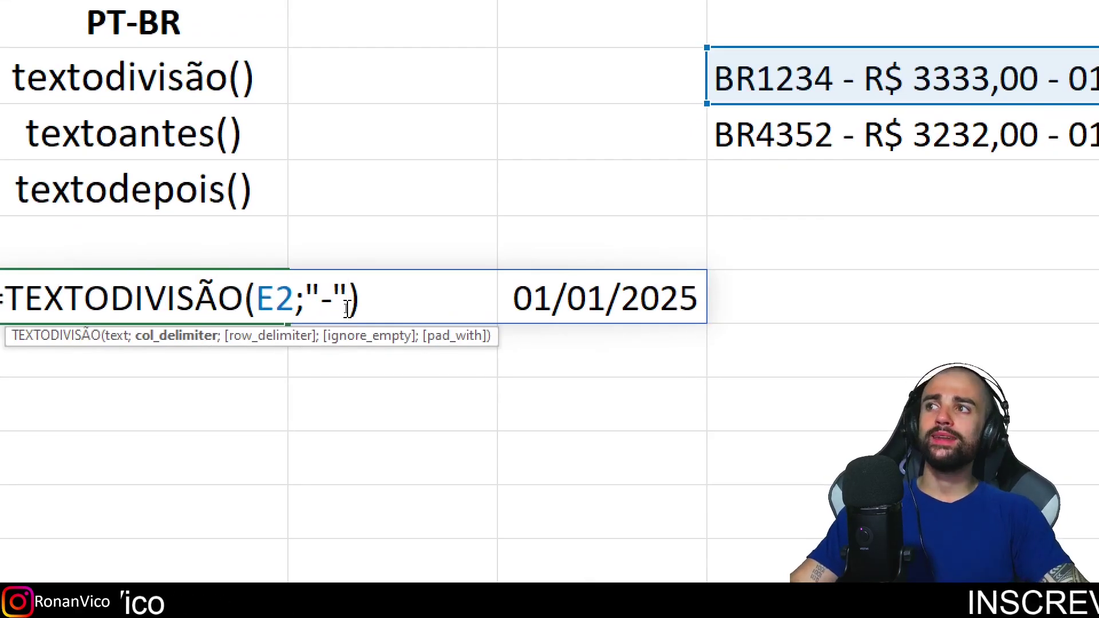
key(ctrl+Return)
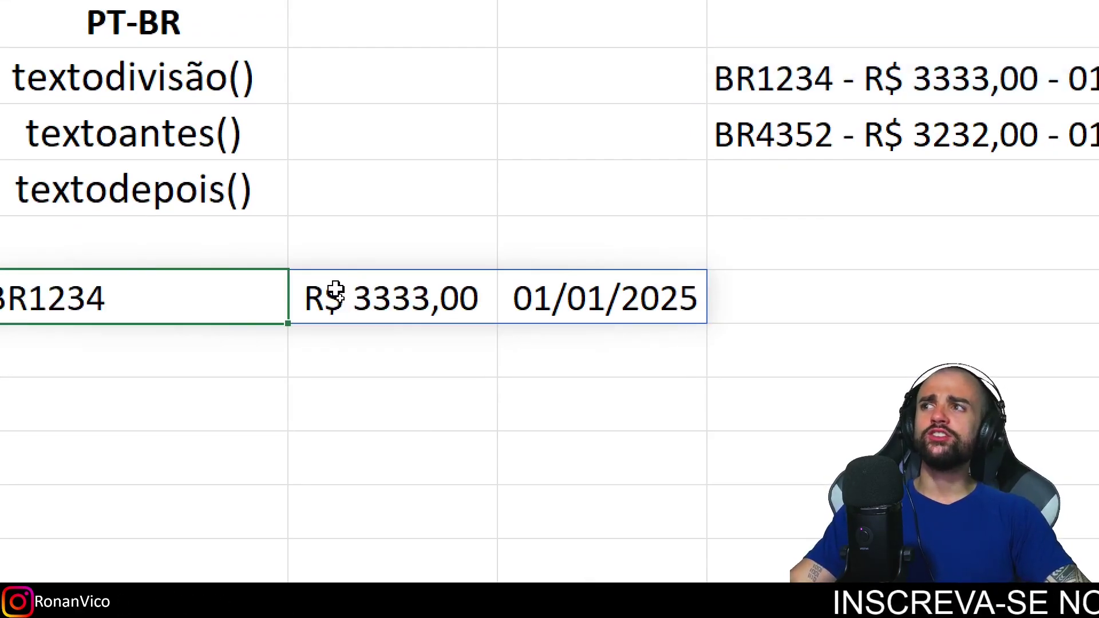
key(F2)
key(Escape)
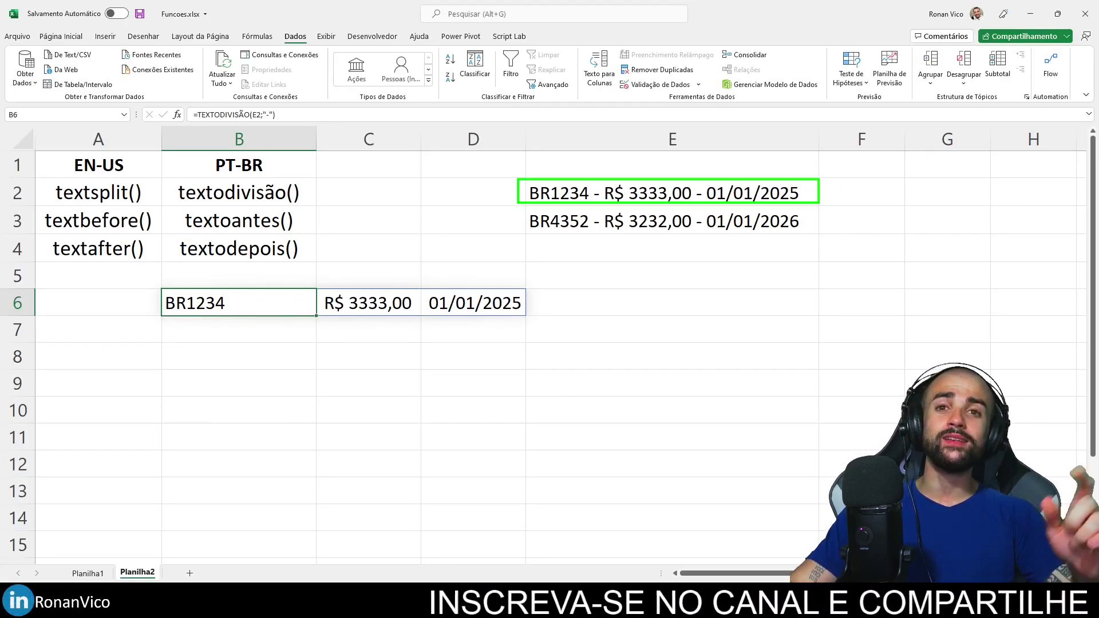
click(787, 213)
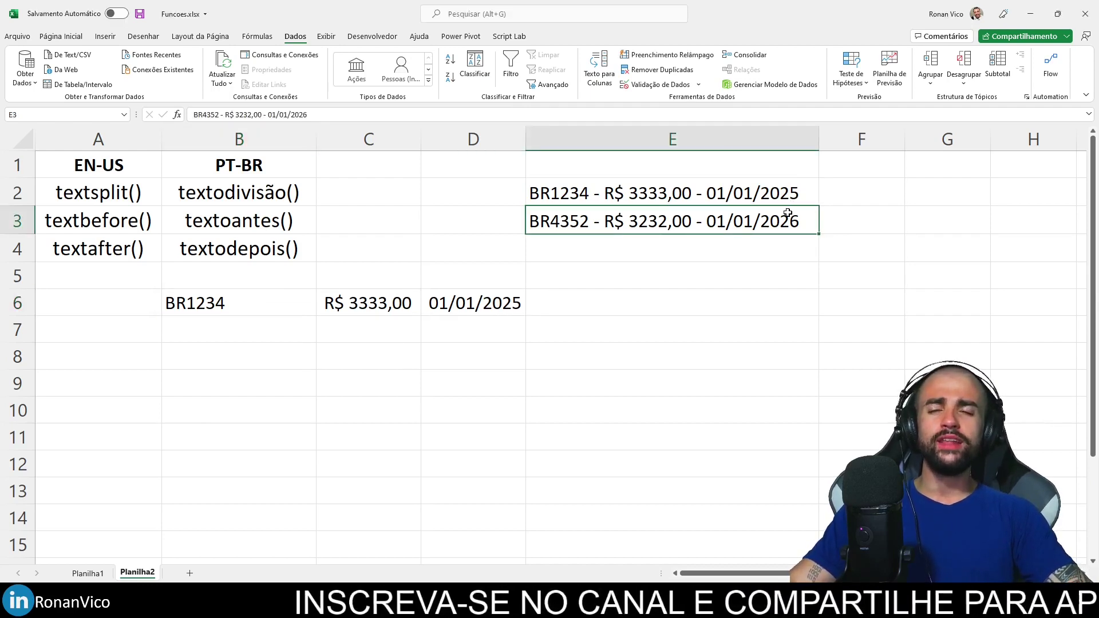
Step: Move the E3 record into E2 after a ' | ' separator, leaving E3 empty
double_click(788, 221)
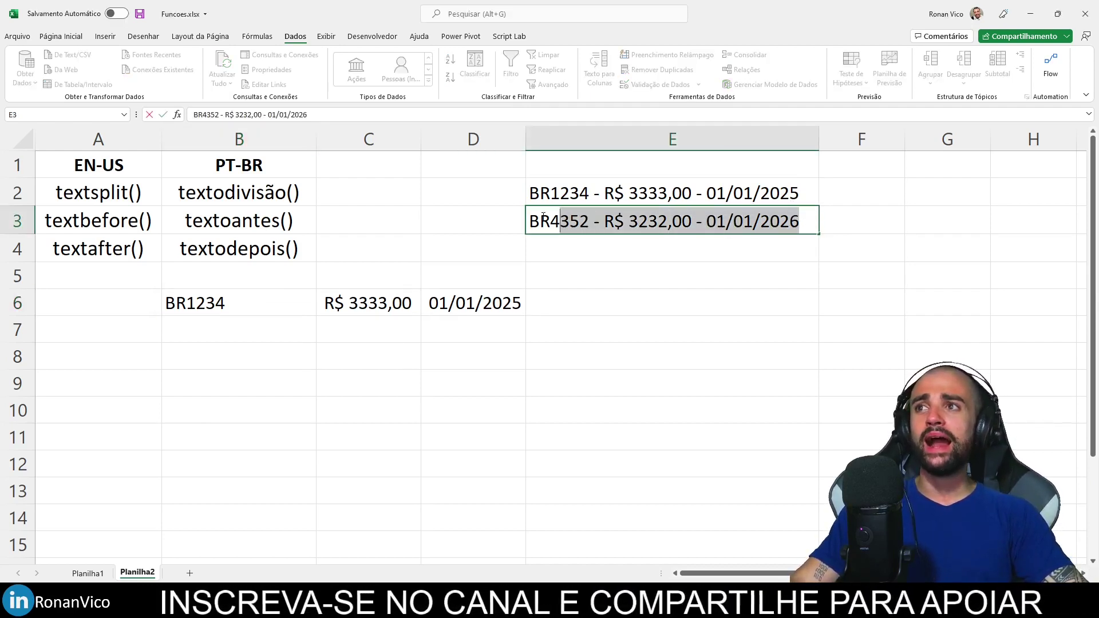
drag(789, 220, 524, 218)
key(Delete)
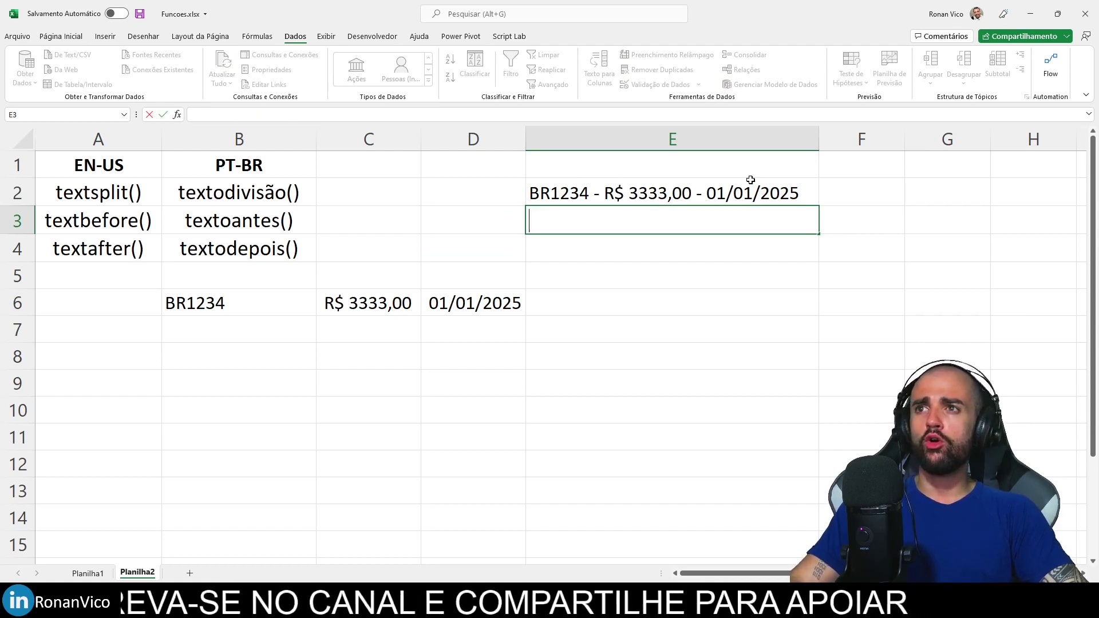
double_click(807, 195)
text(|)
key(ctrl+v)
key(Return)
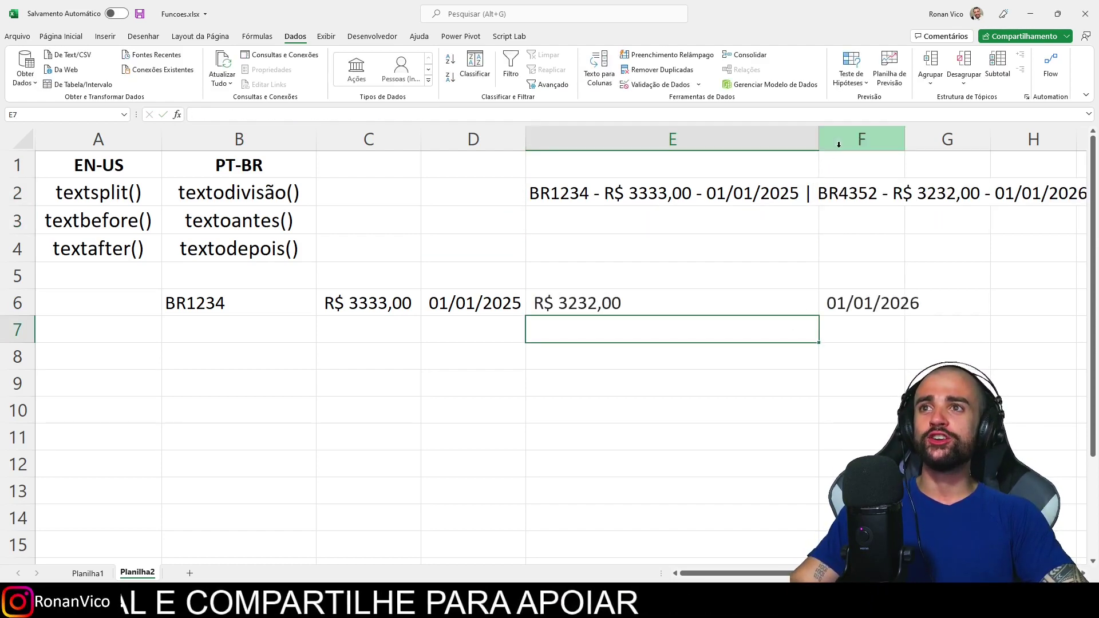
Step: Autofit column E and delete the split formula from B6
double_click(818, 139)
click(638, 301)
key(Right)
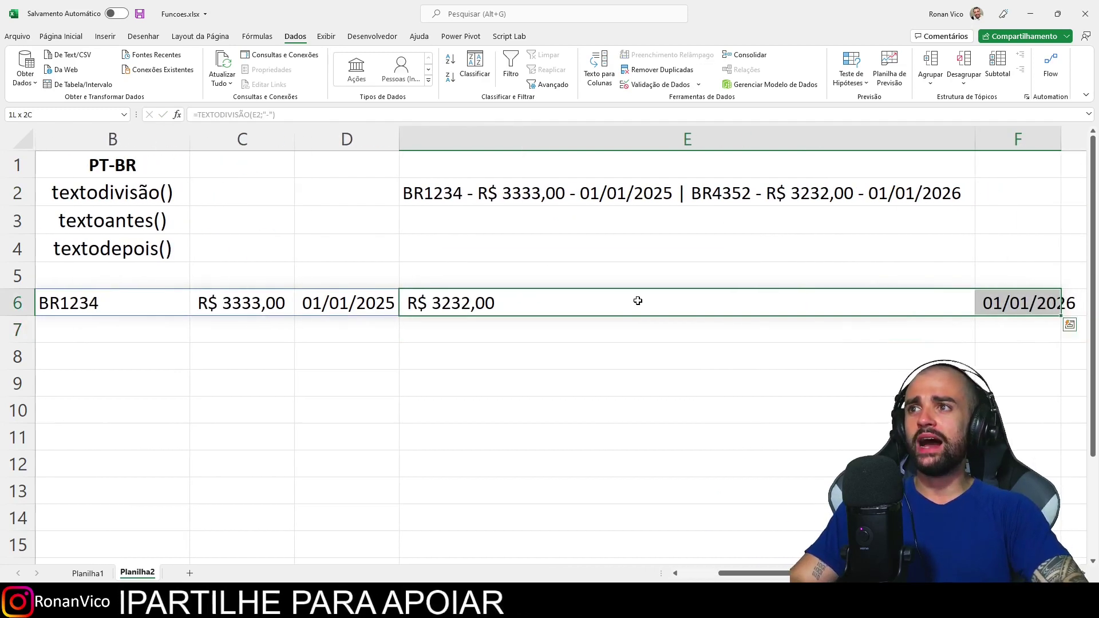
key(Left)
key(Left)
key(Left)
key(Left)
key(Delete)
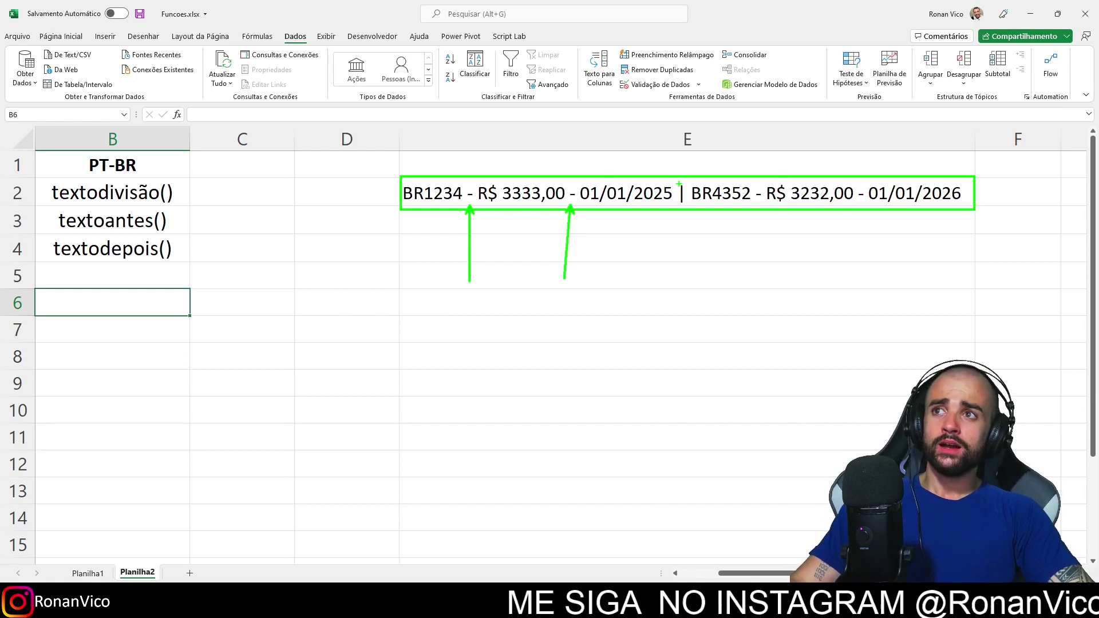
drag(677, 183, 690, 209)
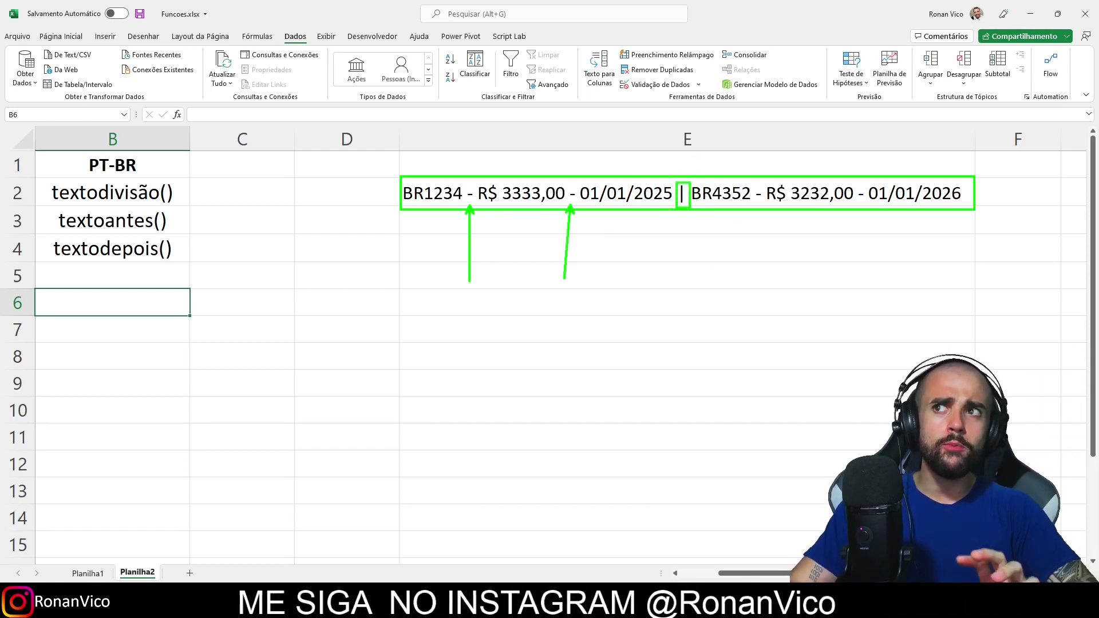
key(Escape)
click(719, 195)
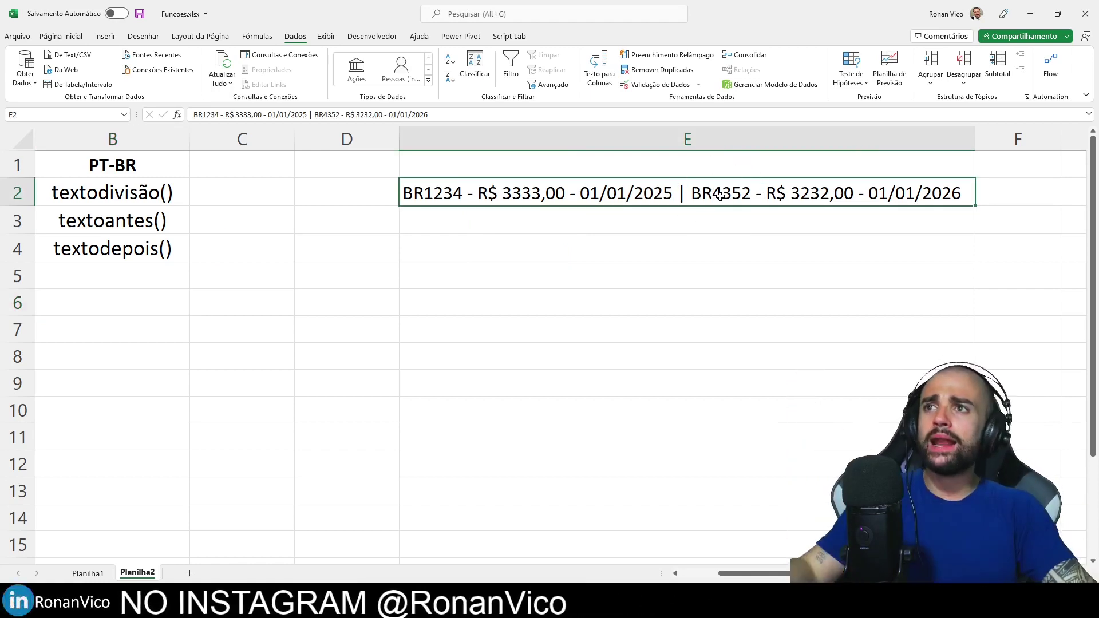
key(F2)
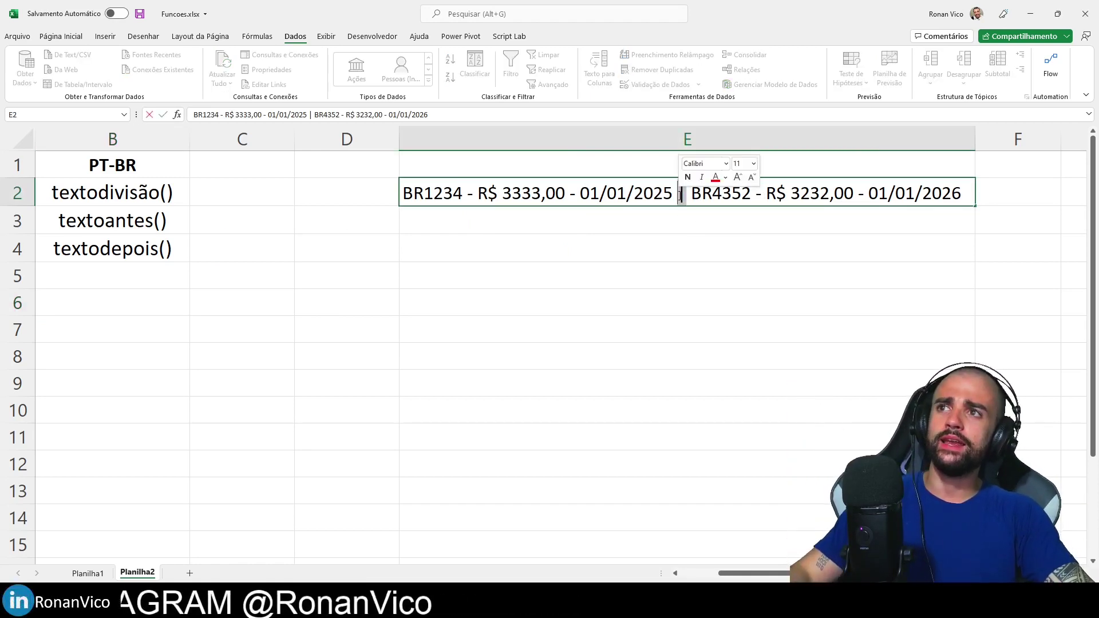
key(shift+Return)
click(682, 196)
key(F2)
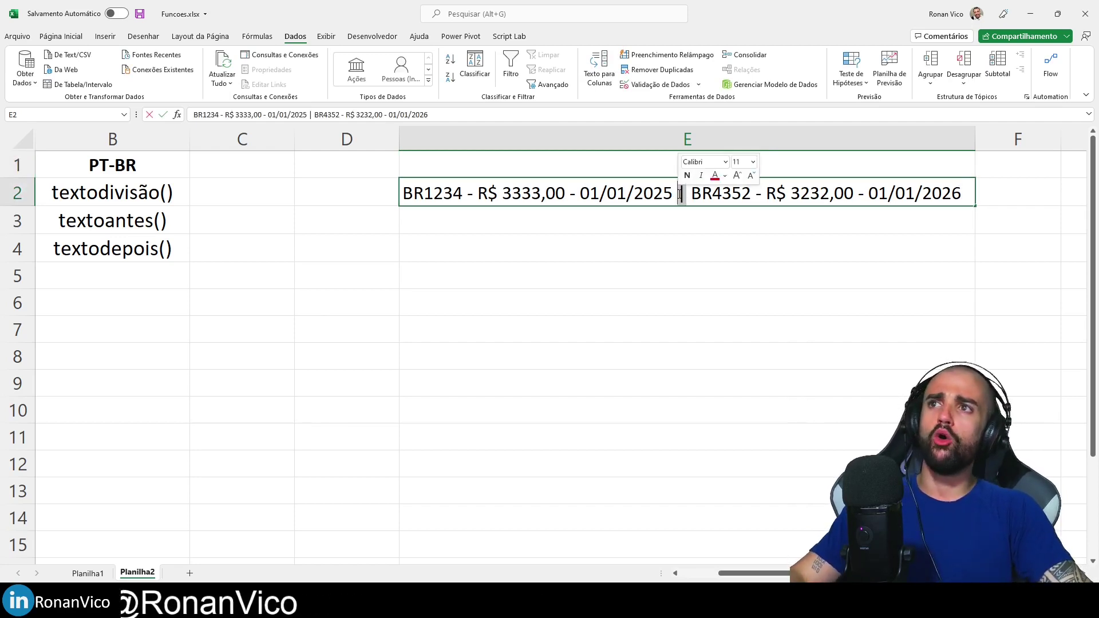
key(alt+Return)
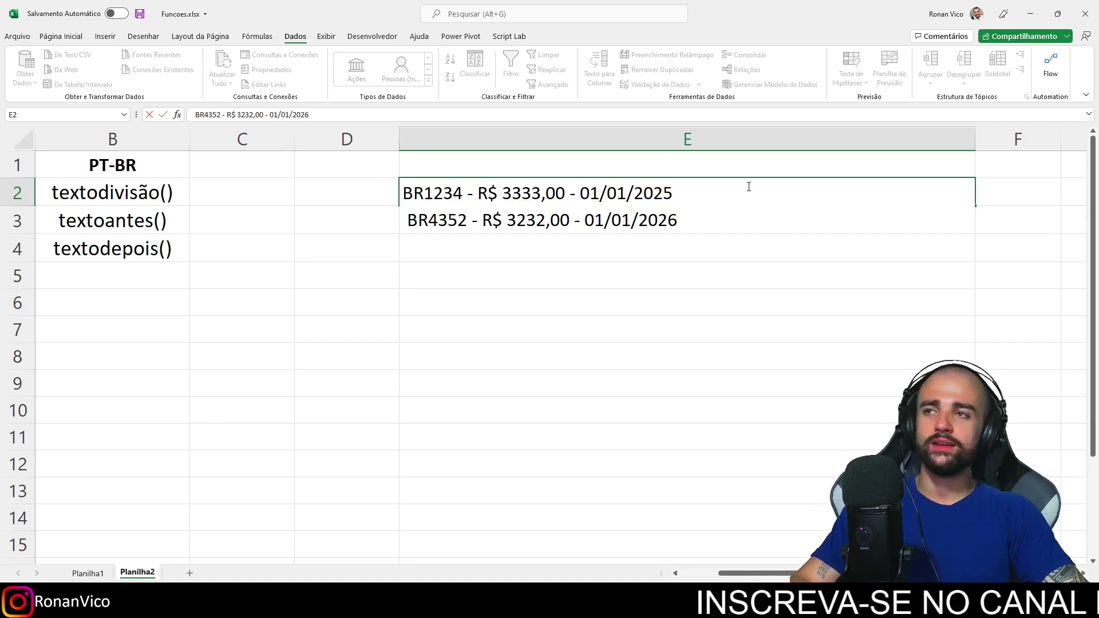
key(ctrl+z)
click(713, 235)
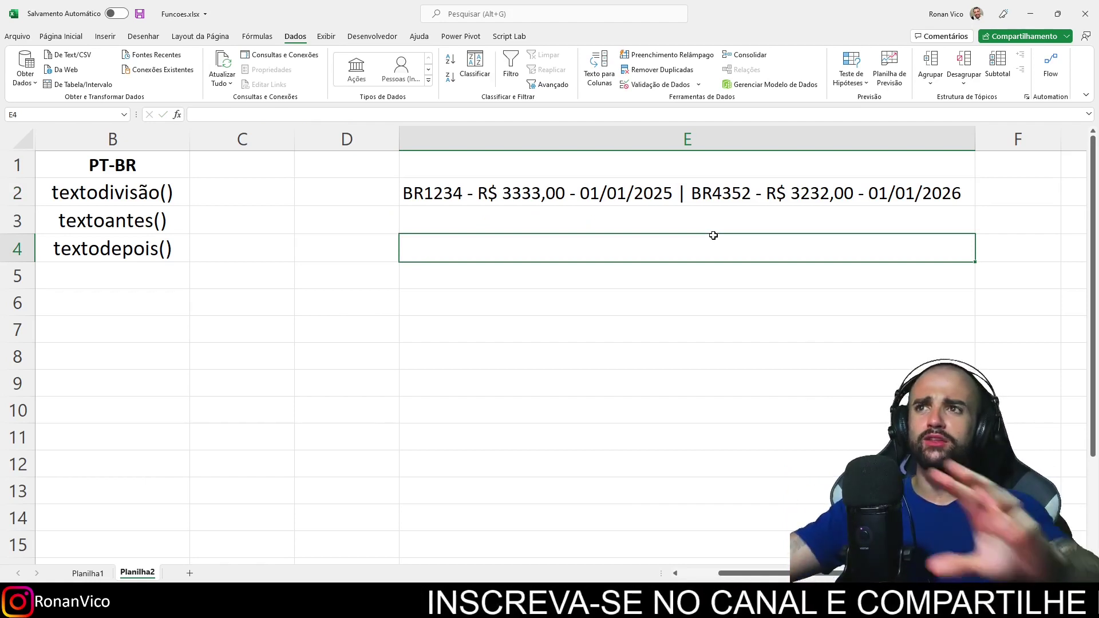
click(696, 207)
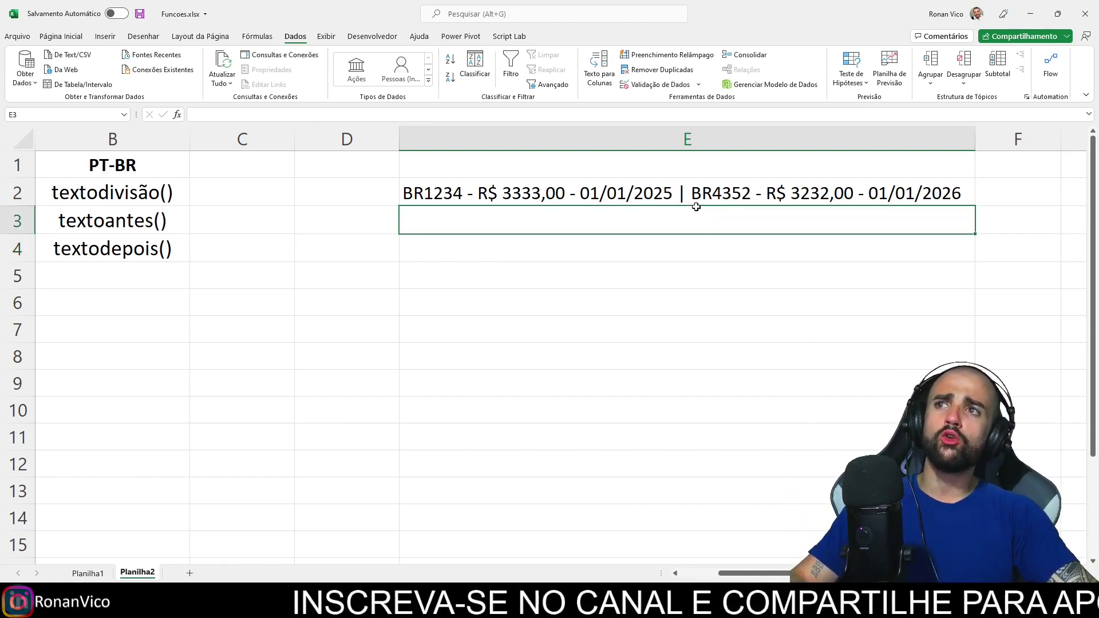
click(572, 195)
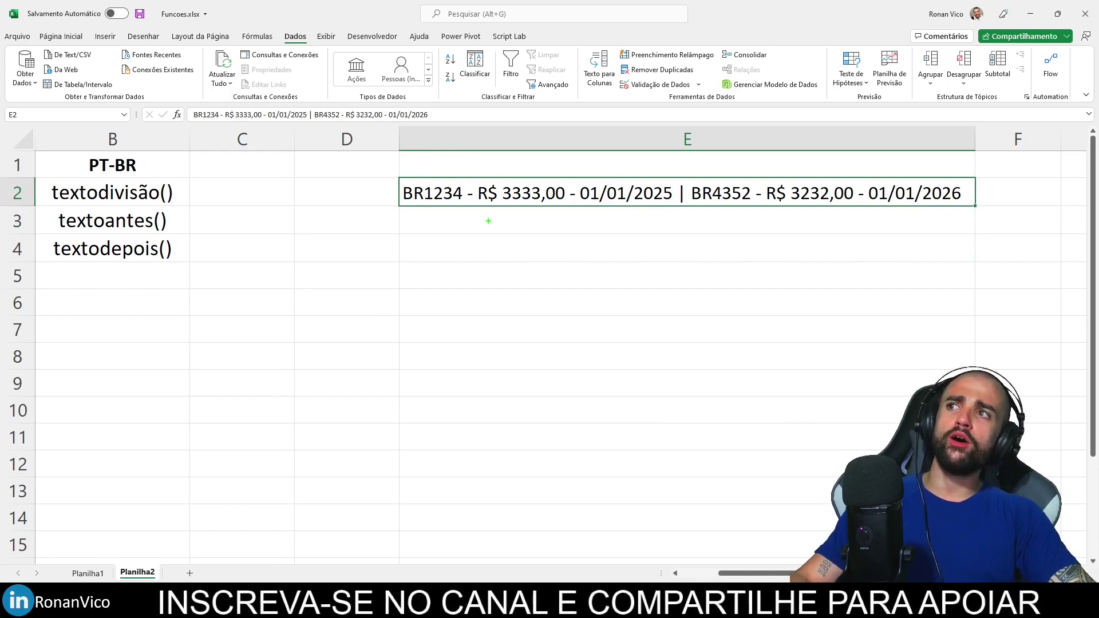
click(681, 198)
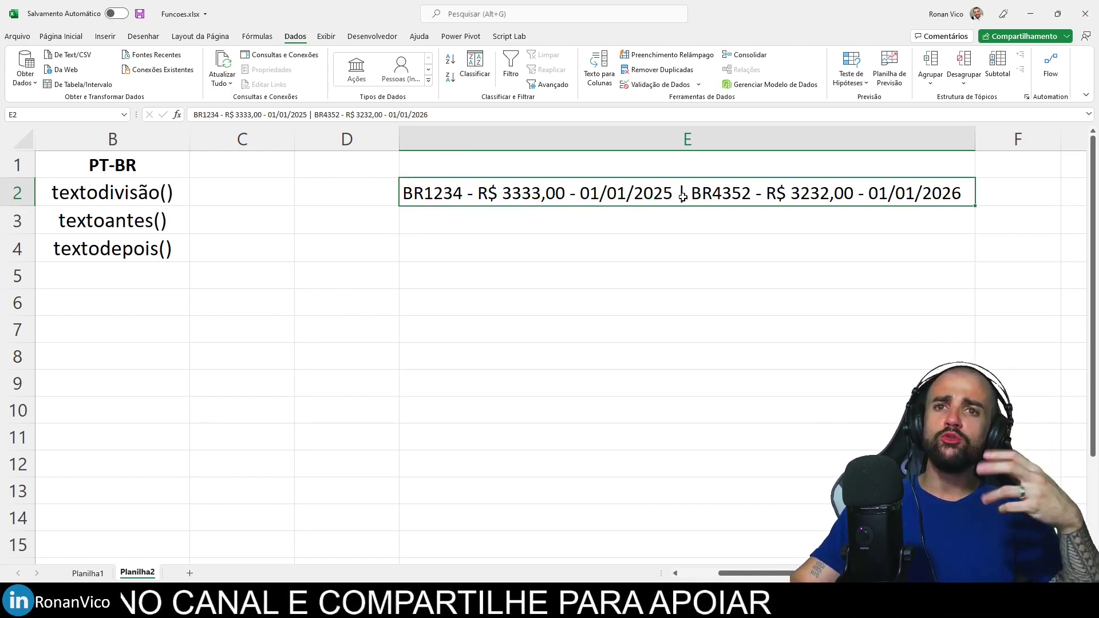
click(157, 318)
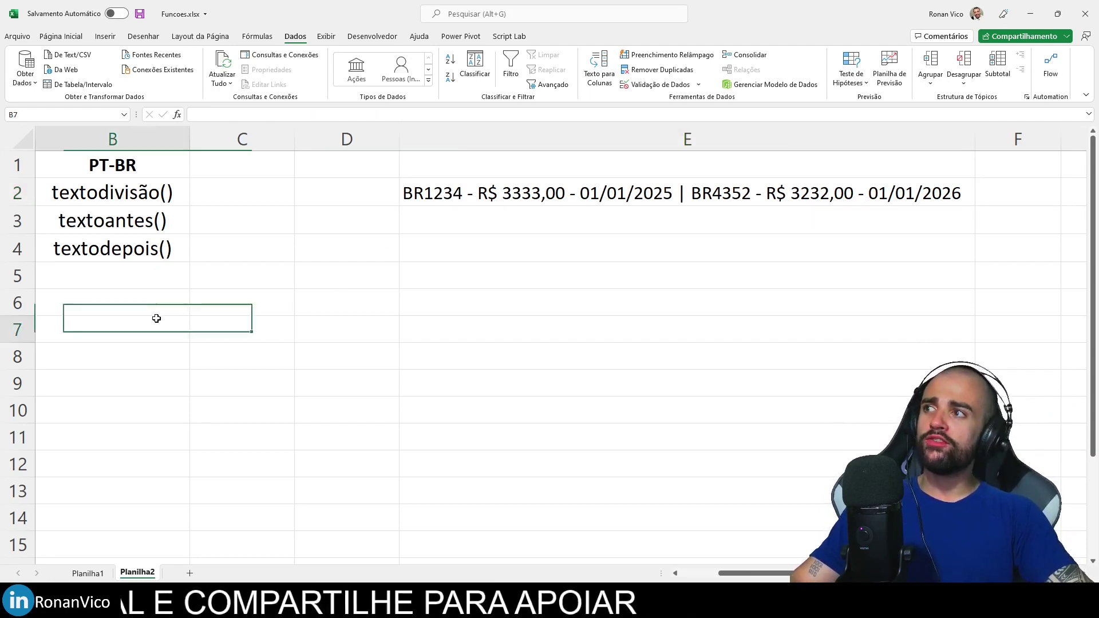
scroll(197, 396, left, 2)
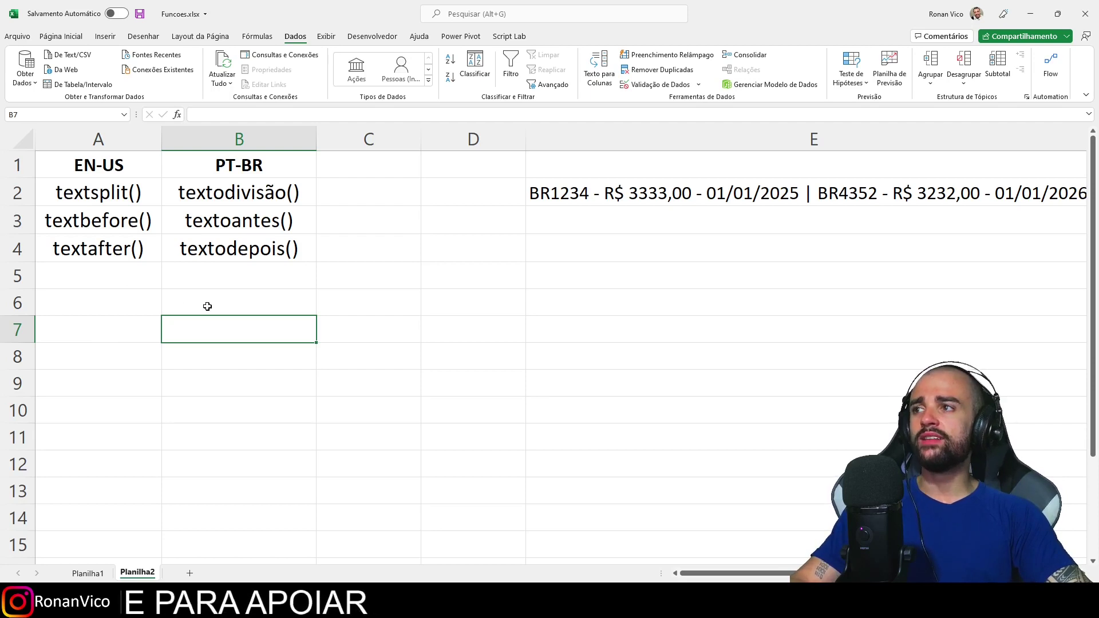
click(368, 303)
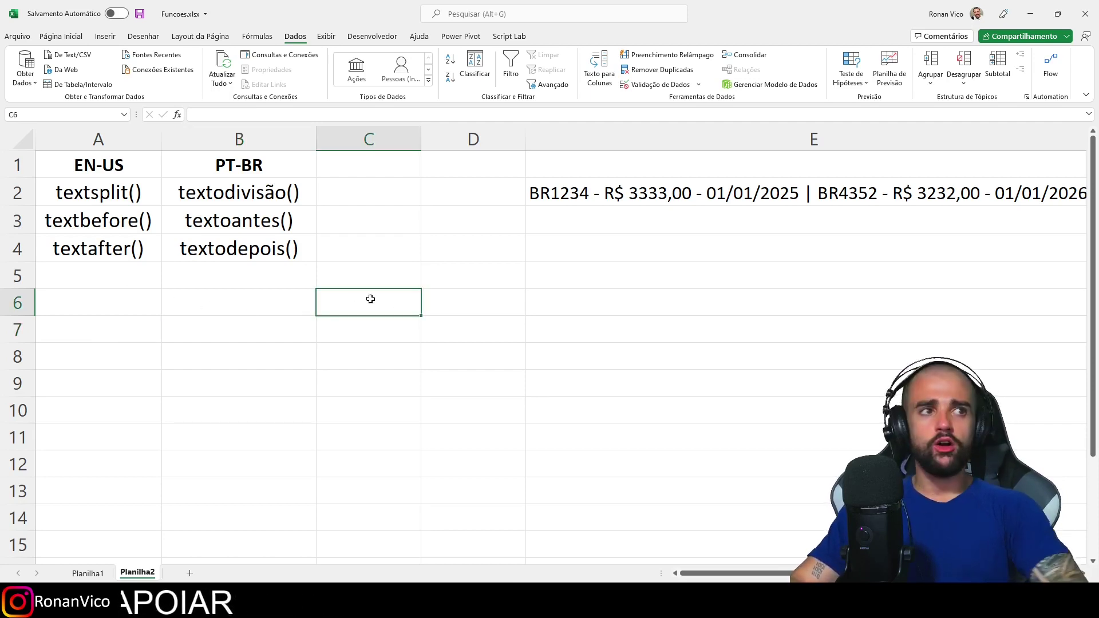
text(=textodiv)
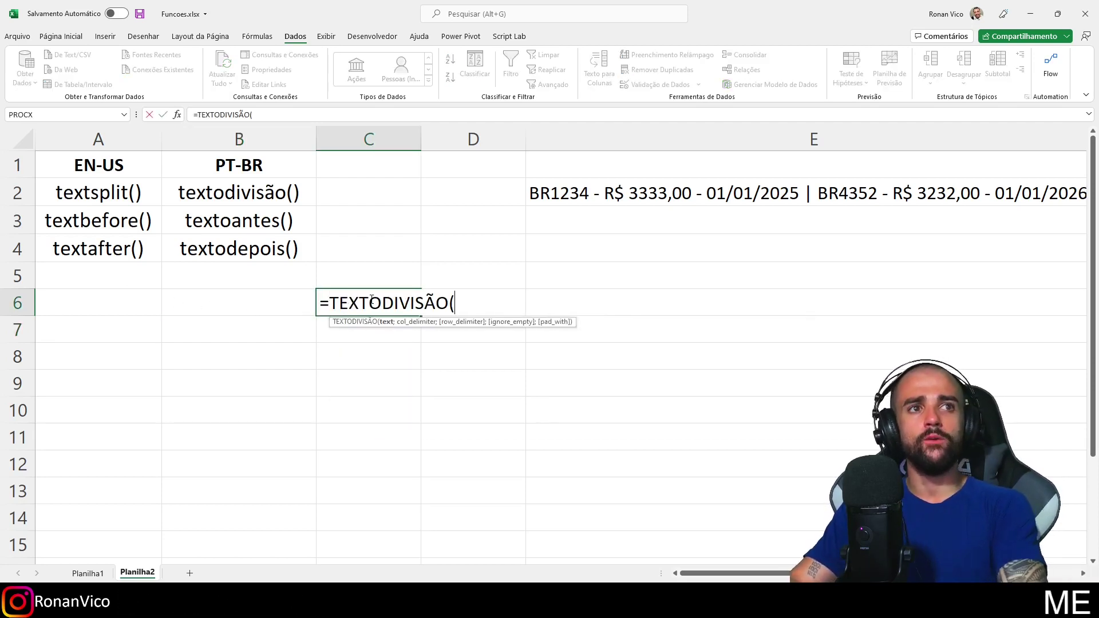
Step: Enter =TEXTODIVISÃO(E2;"-";"|") in C6, splitting columns by dash and rows by pipe
click(585, 198)
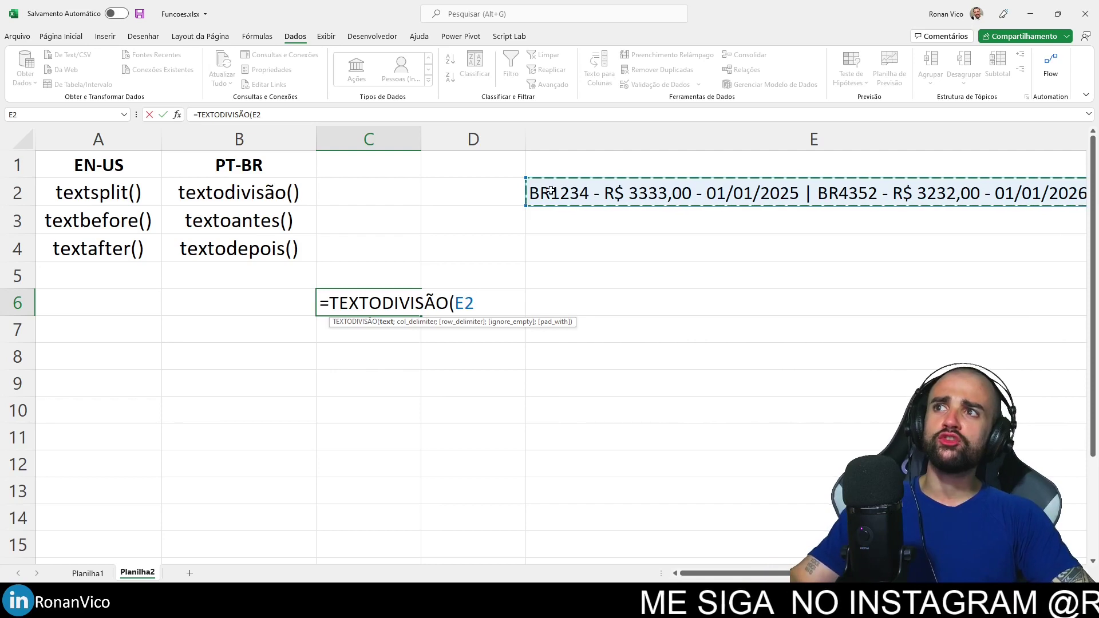
text(;"-";)
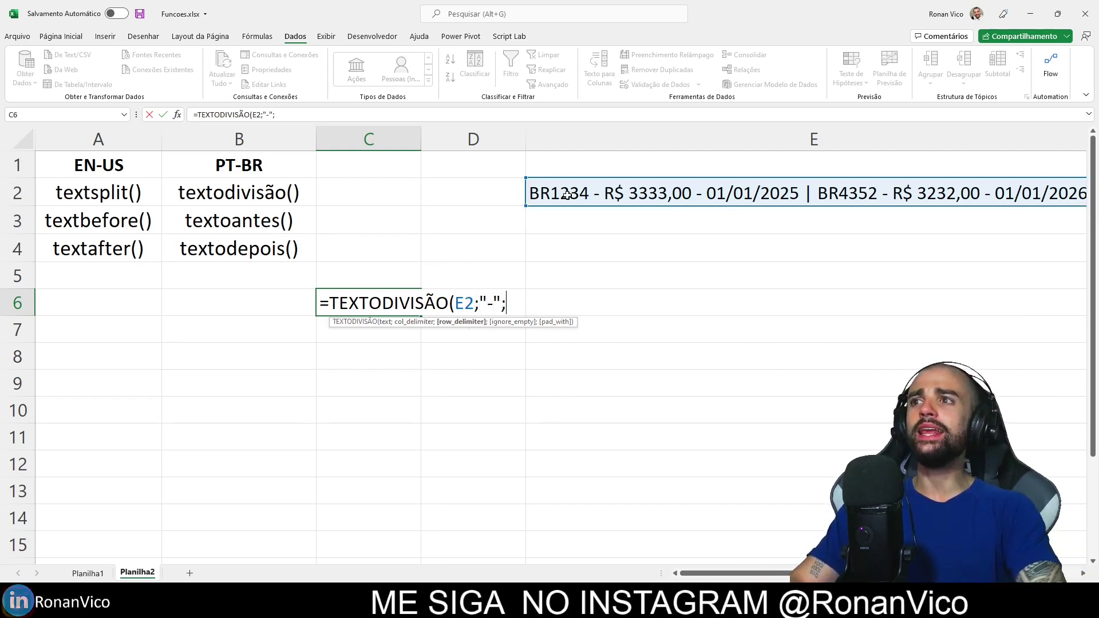
text("|)
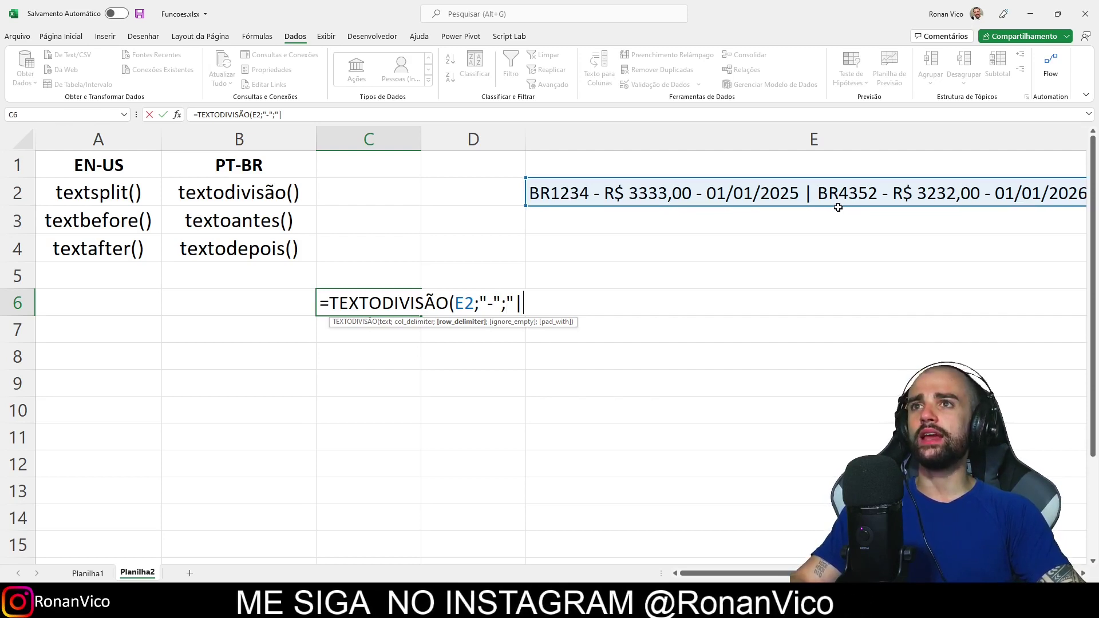
text(")
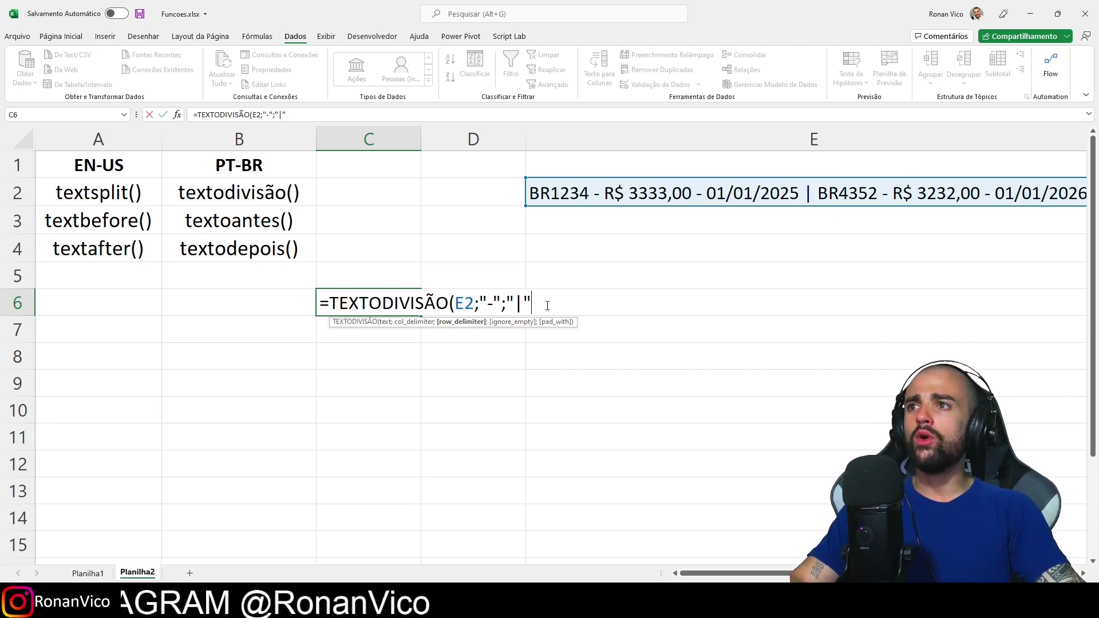
text())
key(Return)
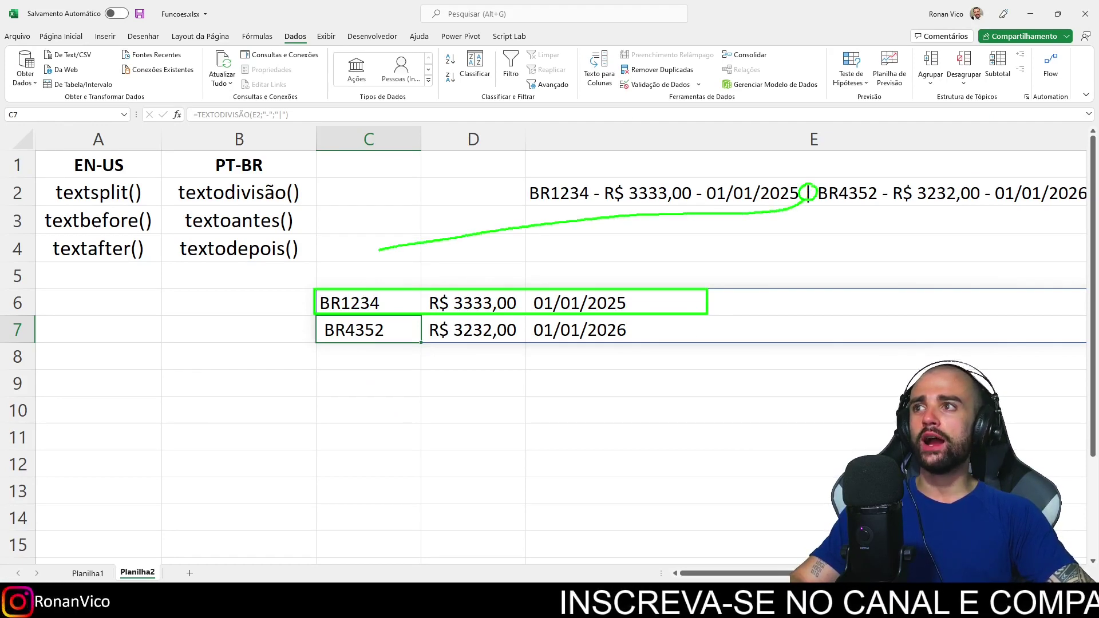
key(Escape)
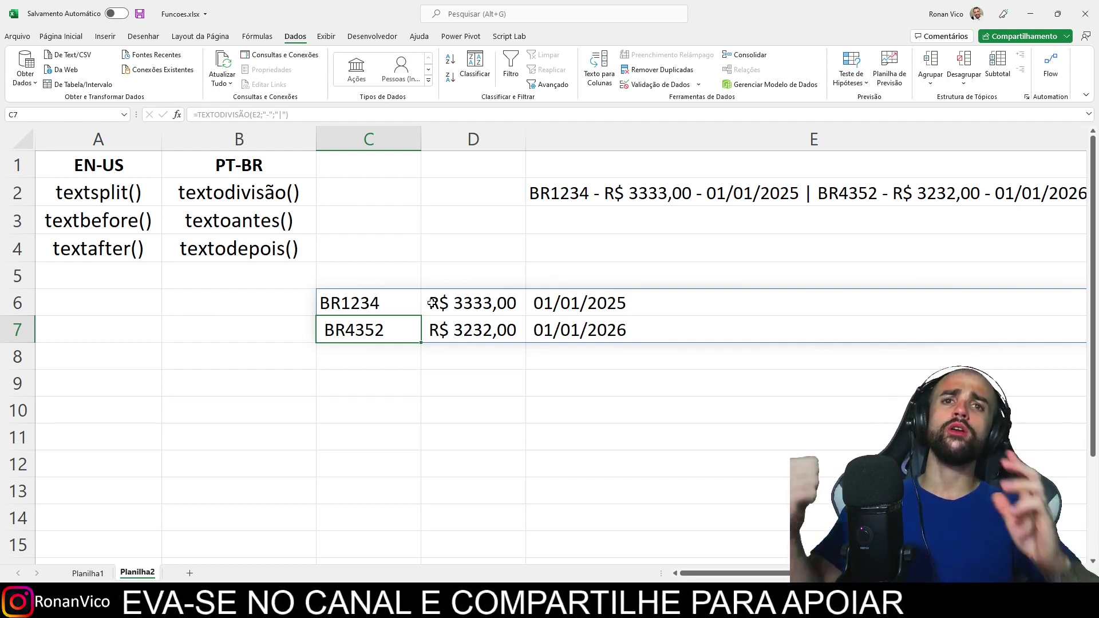
ctrl+scroll(817, 456, down, 2)
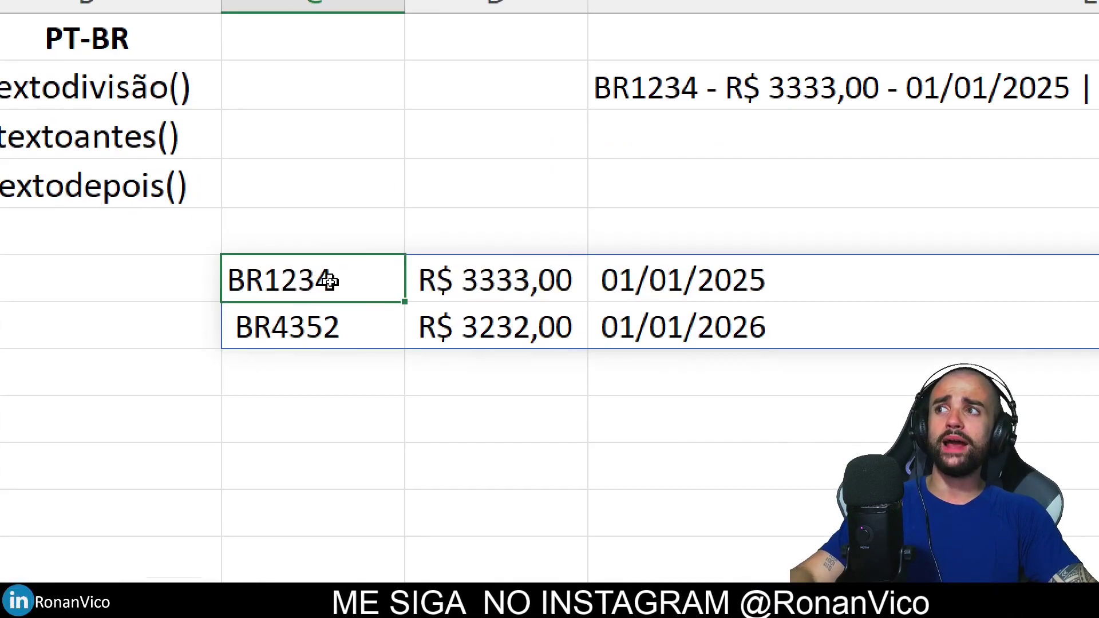
double_click(332, 282)
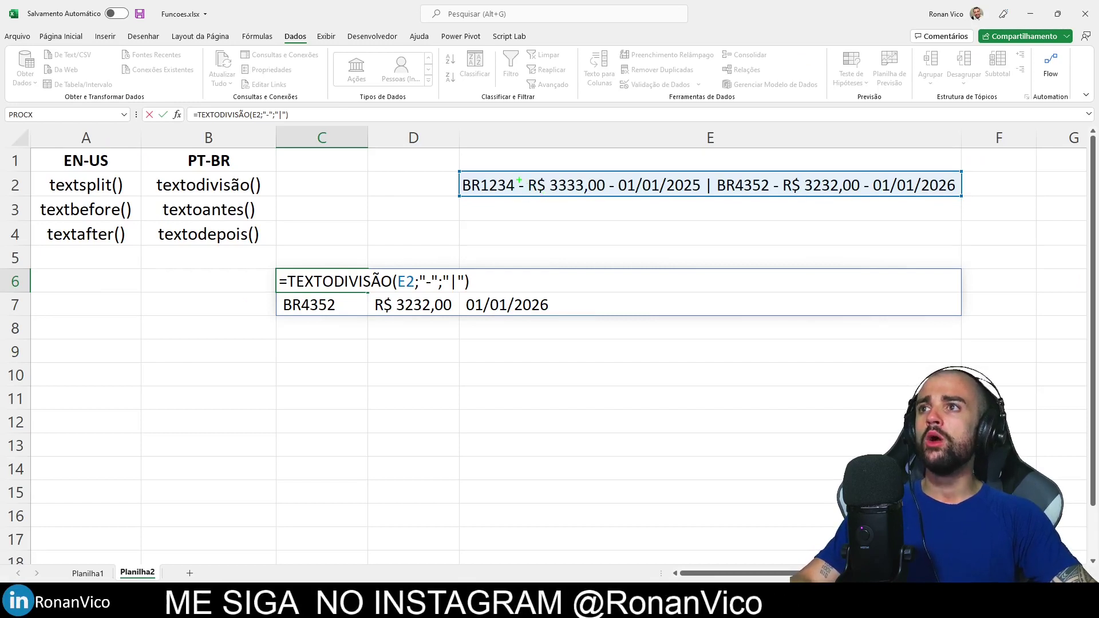
drag(517, 179, 530, 194)
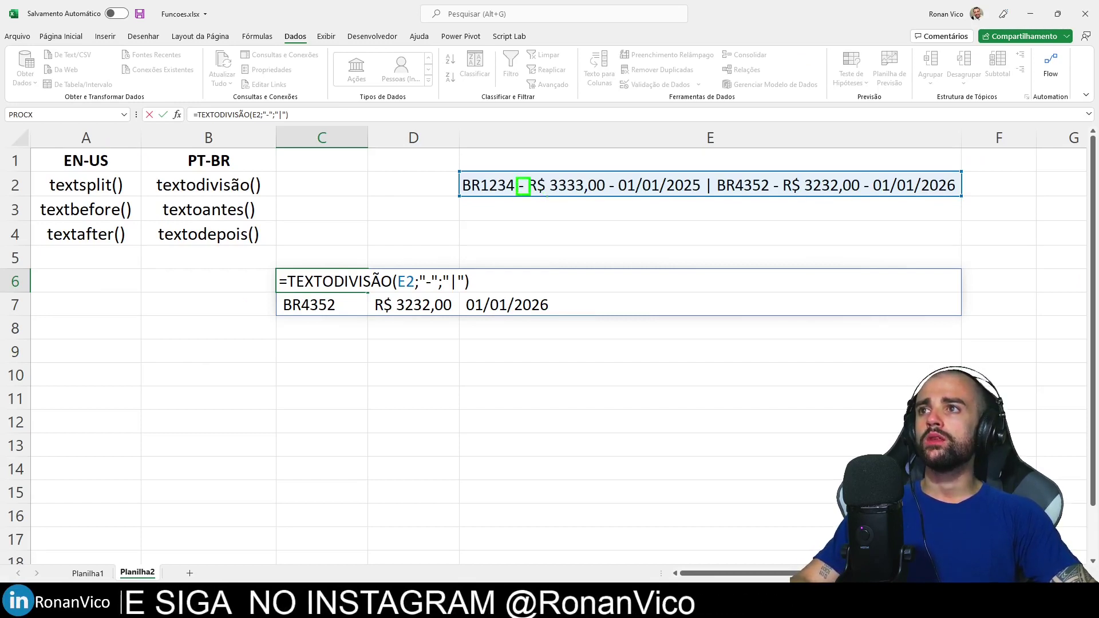
drag(601, 182, 627, 193)
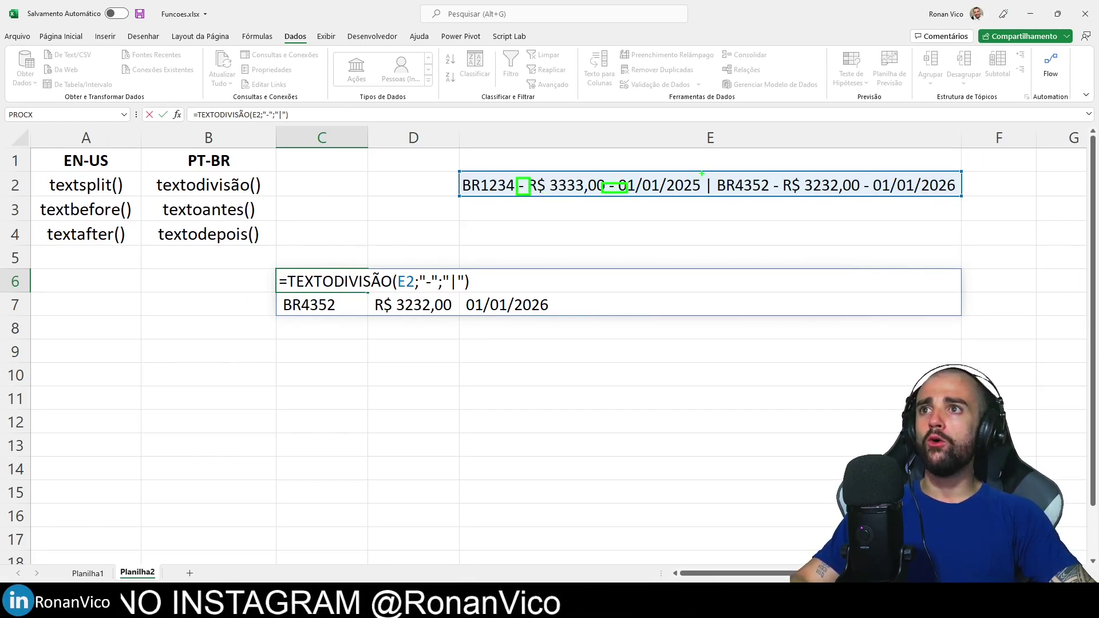
key(Escape)
key(ctrl+Return)
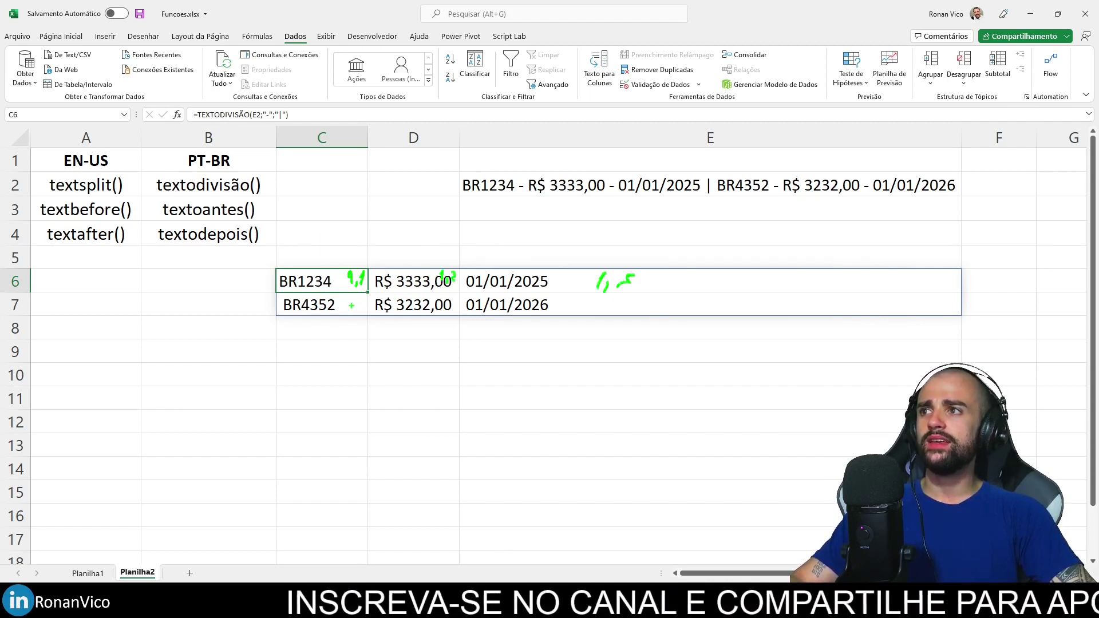
drag(344, 300, 361, 304)
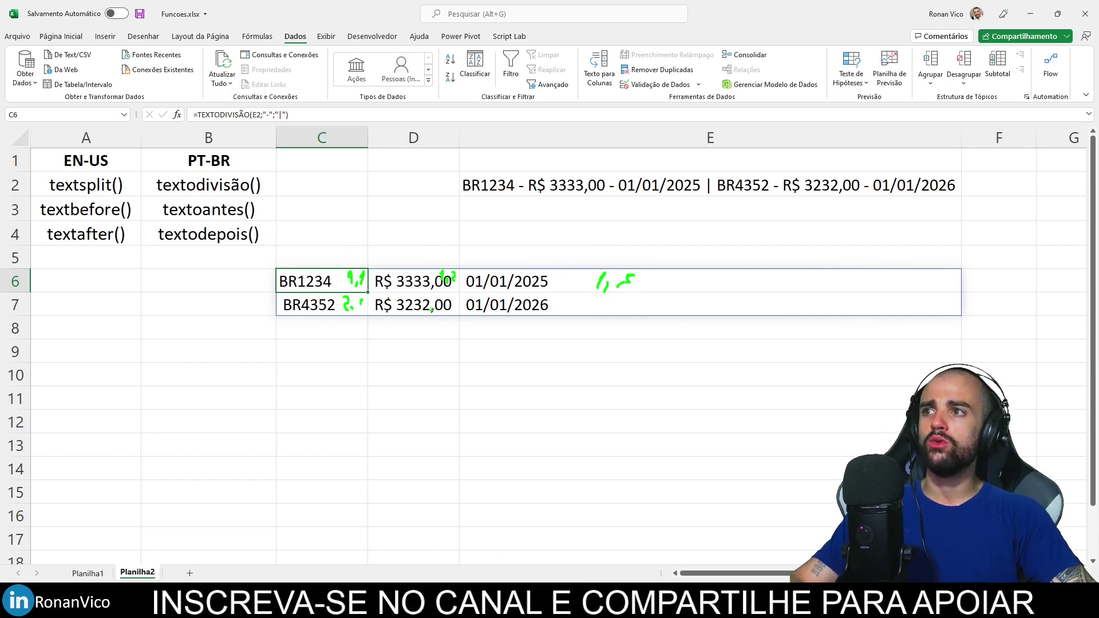
drag(422, 321, 434, 330)
drag(438, 322, 446, 328)
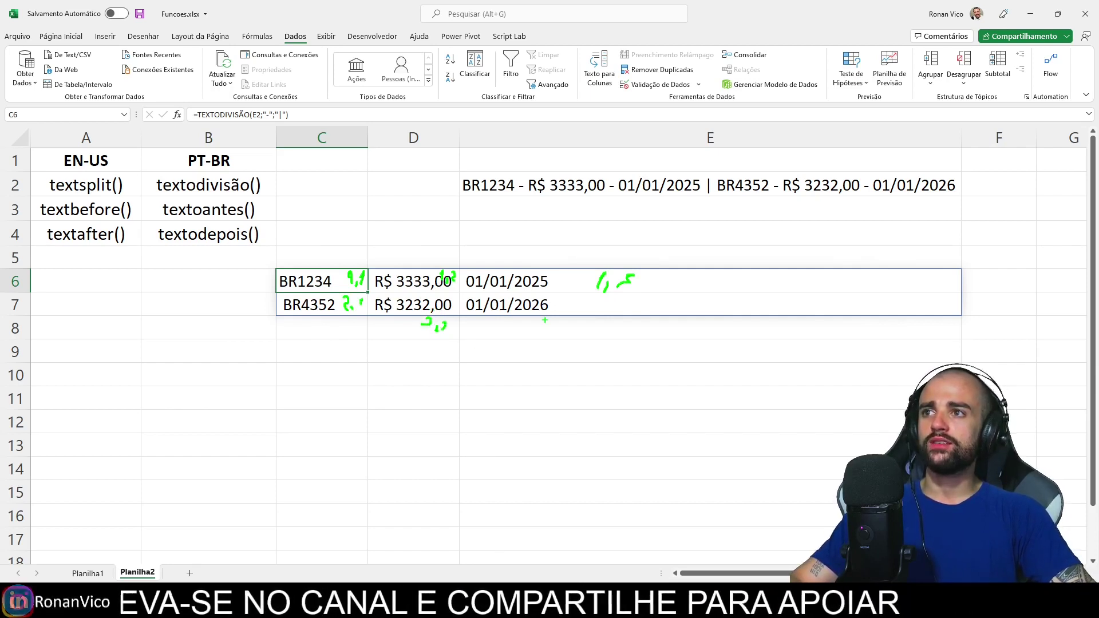
drag(588, 310, 598, 321)
drag(601, 318, 600, 322)
drag(607, 320, 610, 330)
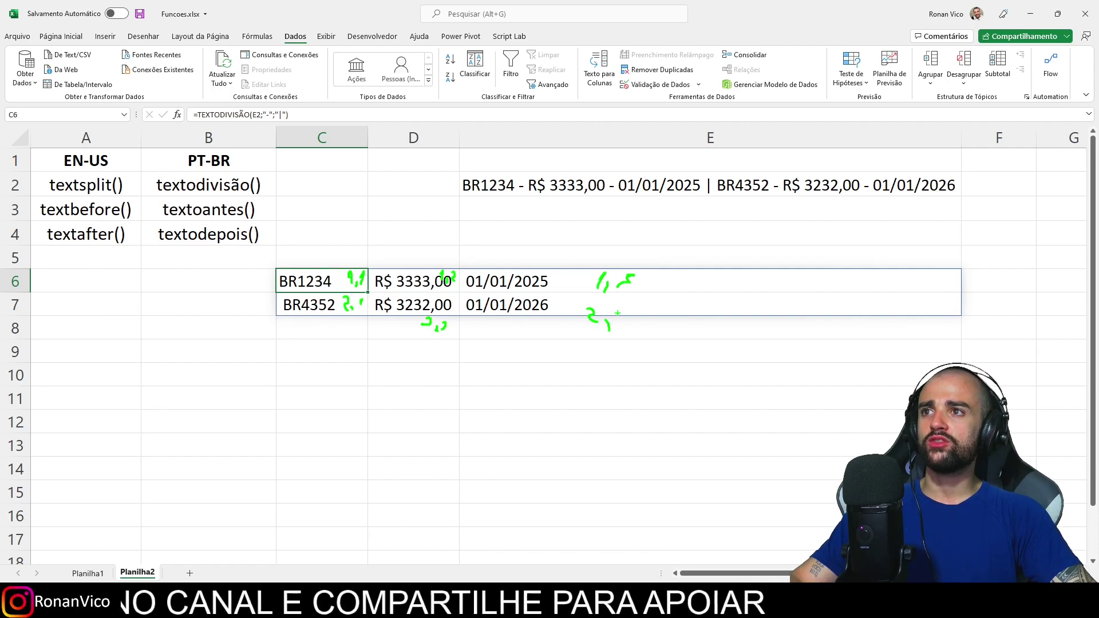
key(Escape)
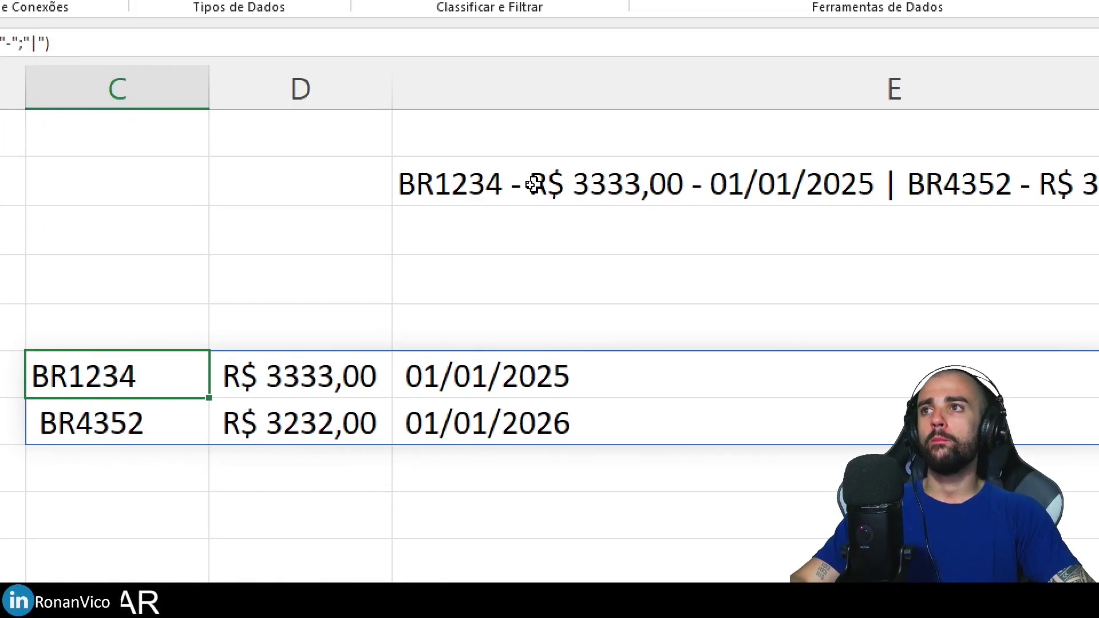
click(541, 187)
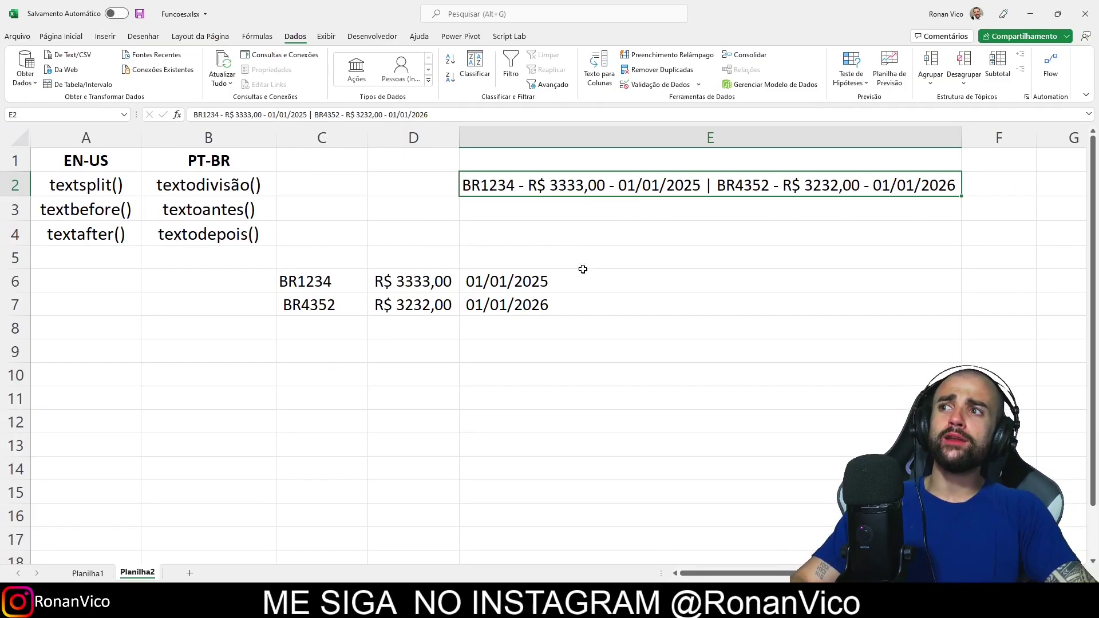
click(491, 309)
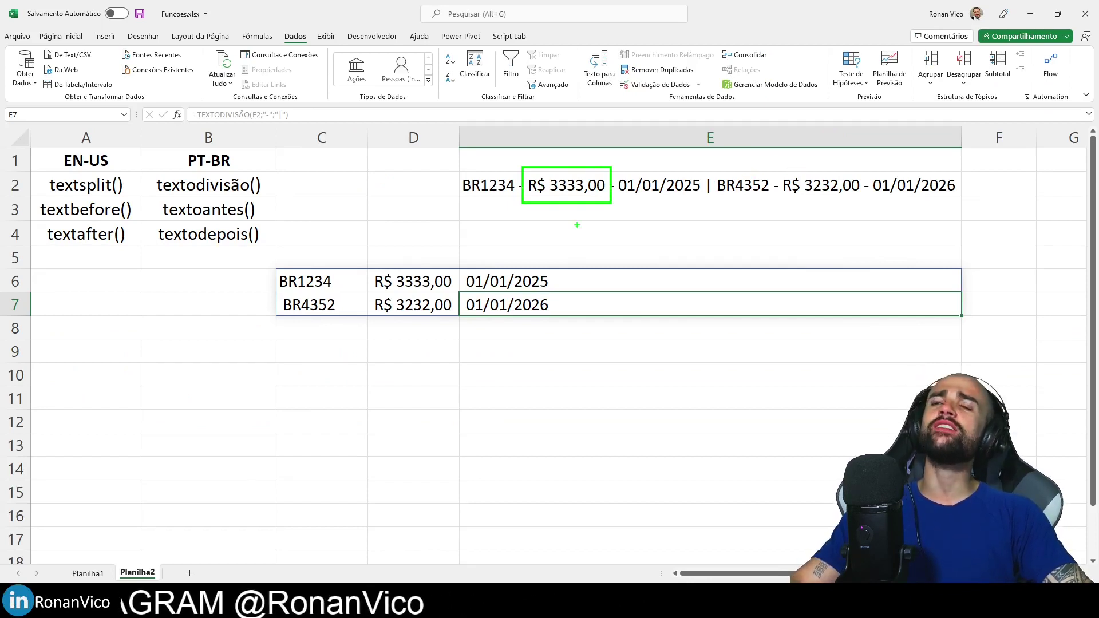
click(483, 184)
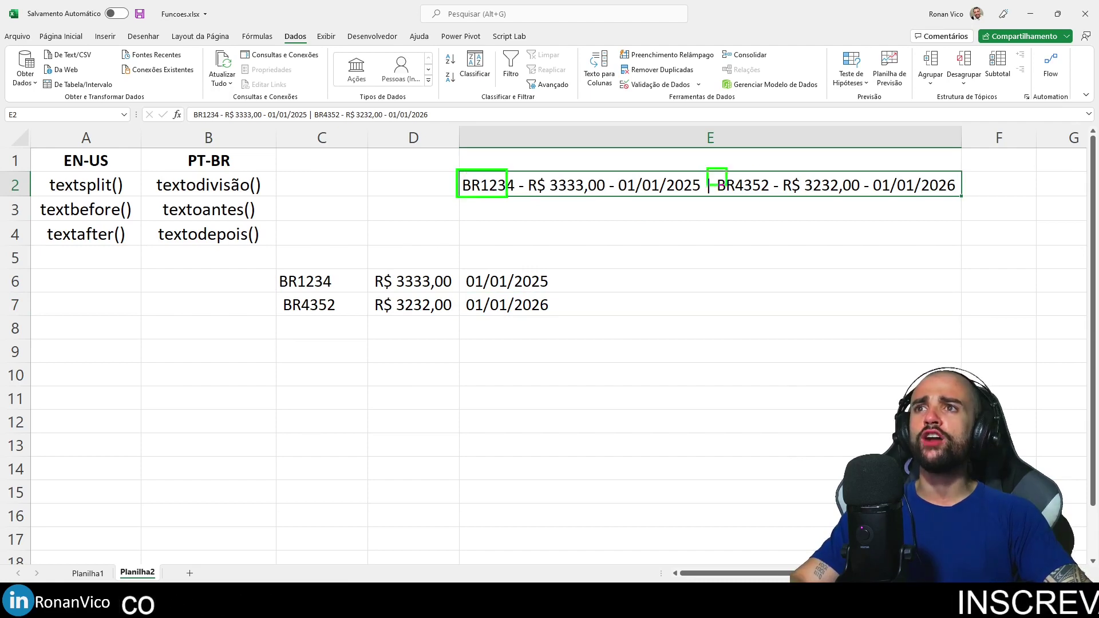
click(310, 290)
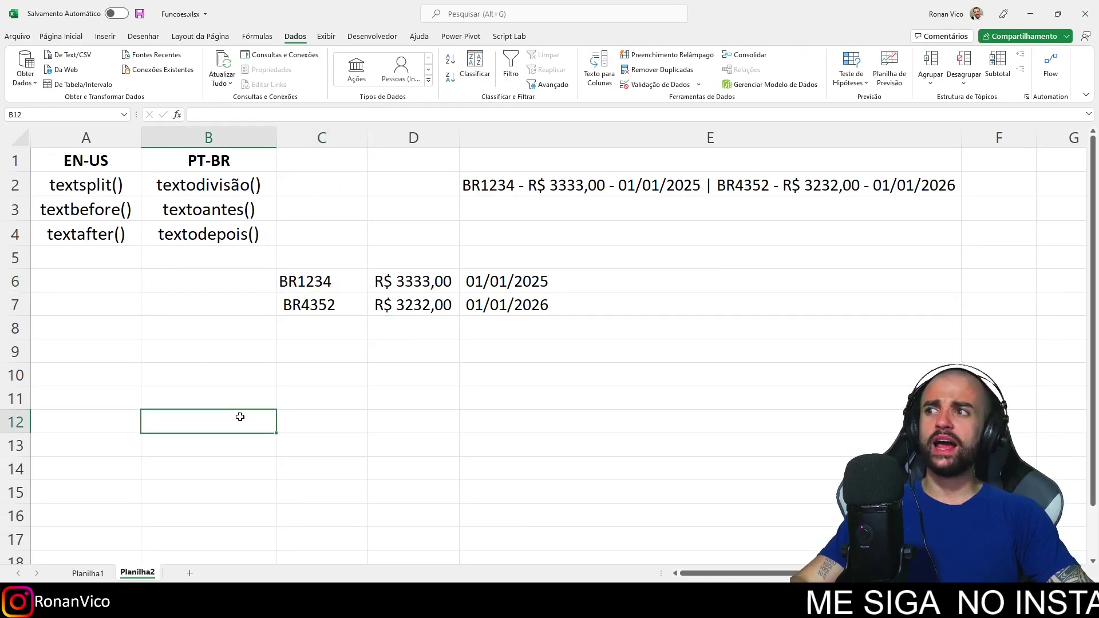
Step: Start an ÍNDICE(C6# formula in B11, cancel it, and inspect C6's TEXTODIVISÃO formula
key(Up)
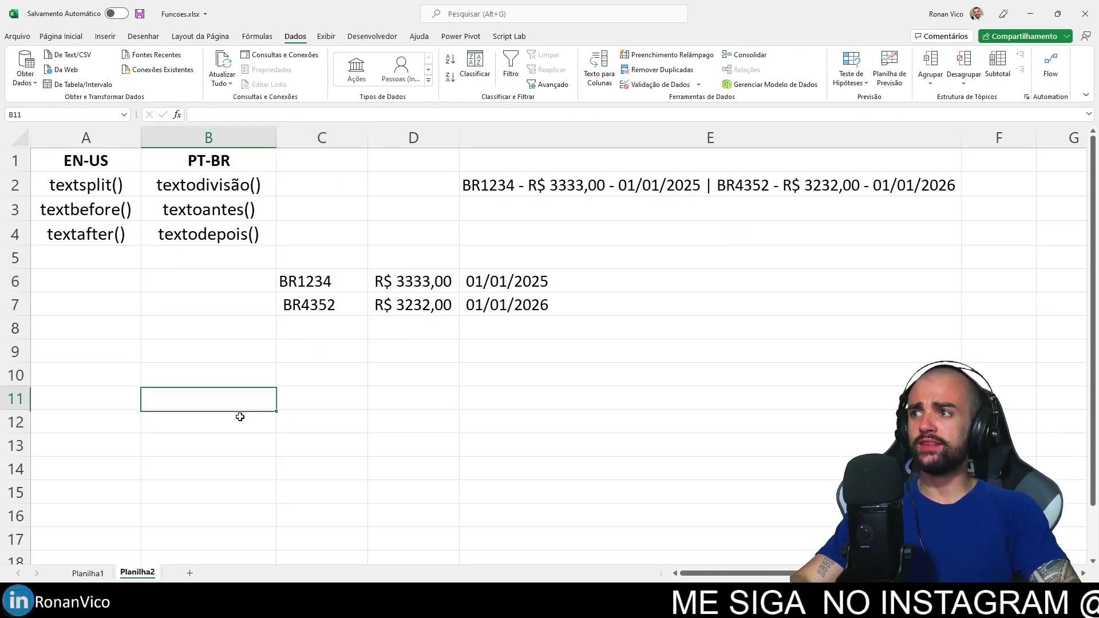
text(índice)
key(Tab)
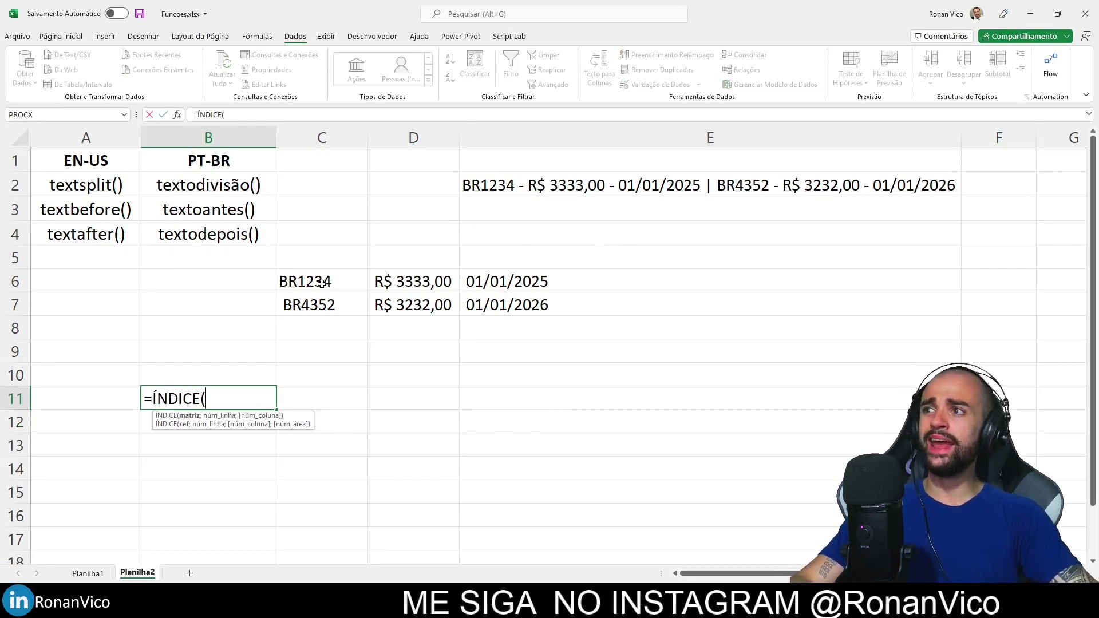
click(322, 282)
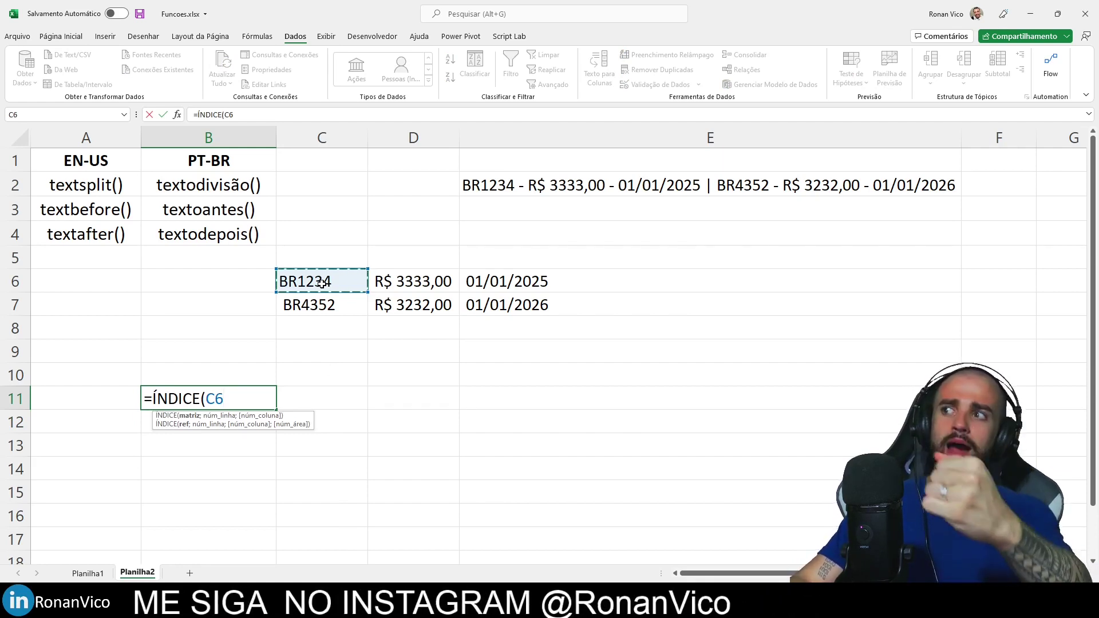
text(#)
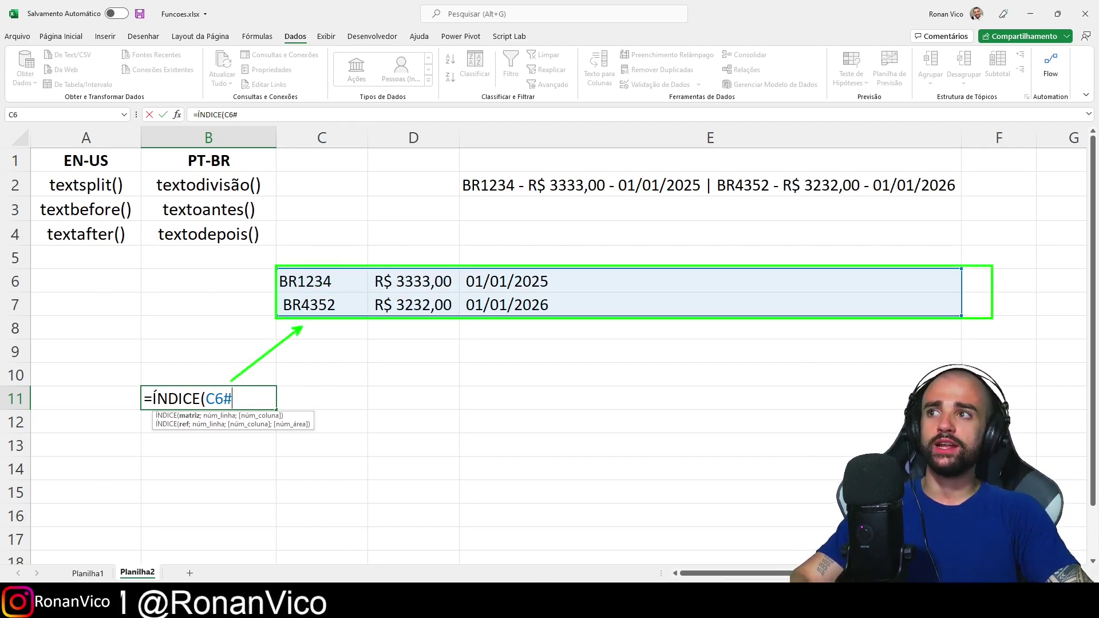
key(Escape)
double_click(314, 281)
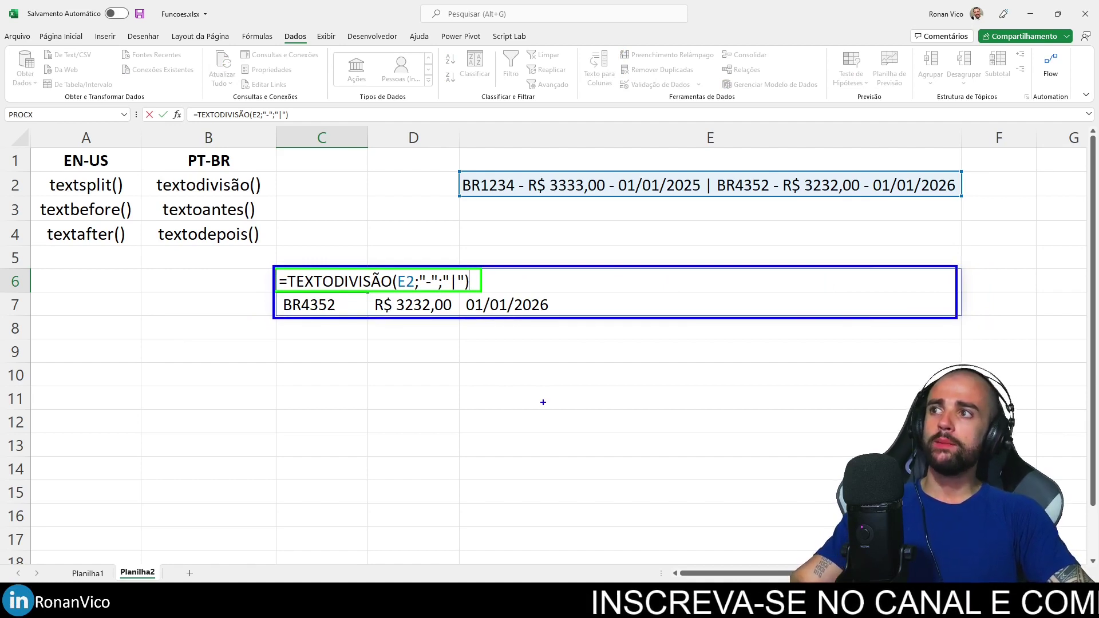
Step: Enter =ÍNDICE(C6#;;2) in B10 to spill the amounts R$ 3333,00 and R$ 3232,00
click(223, 375)
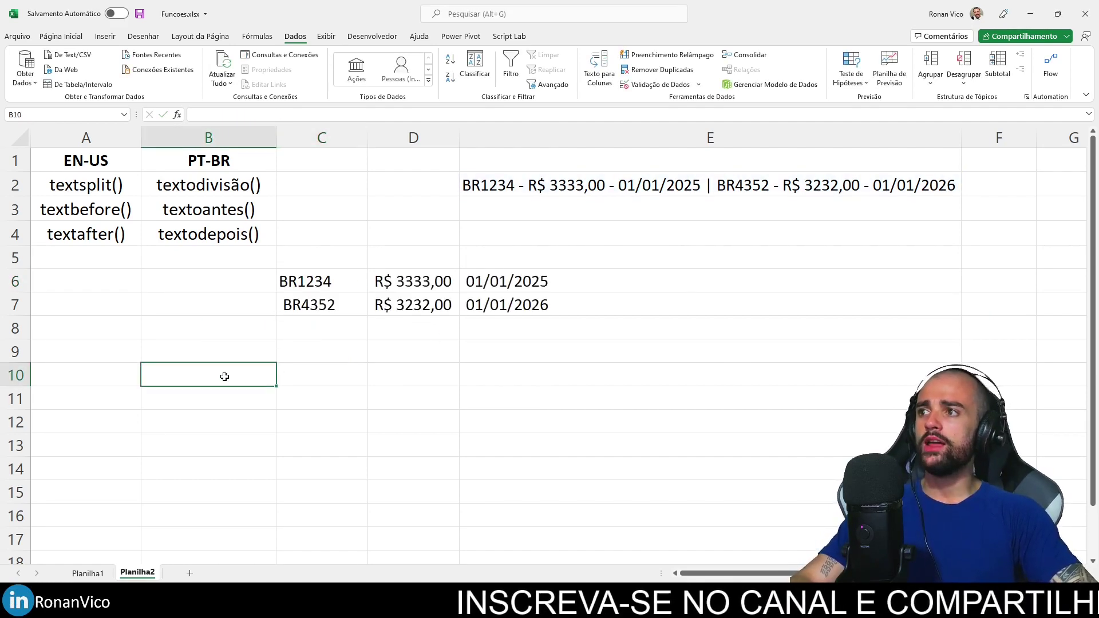
text(-)
key(BackSpace)
text(=')
text(índic)
key(Tab)
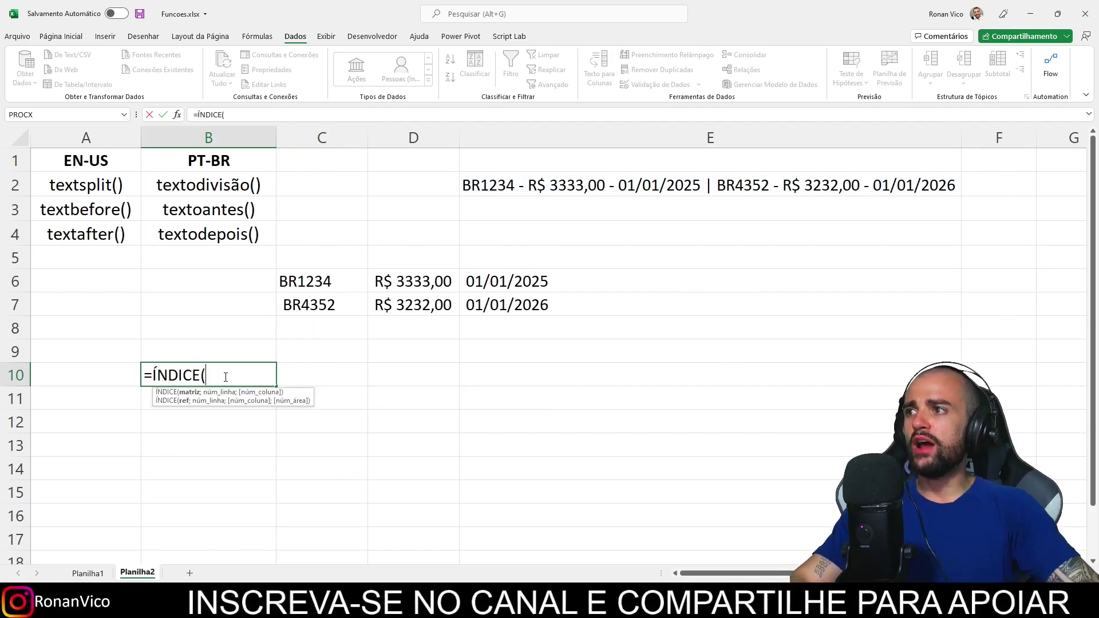
click(318, 291)
text(#;;2)
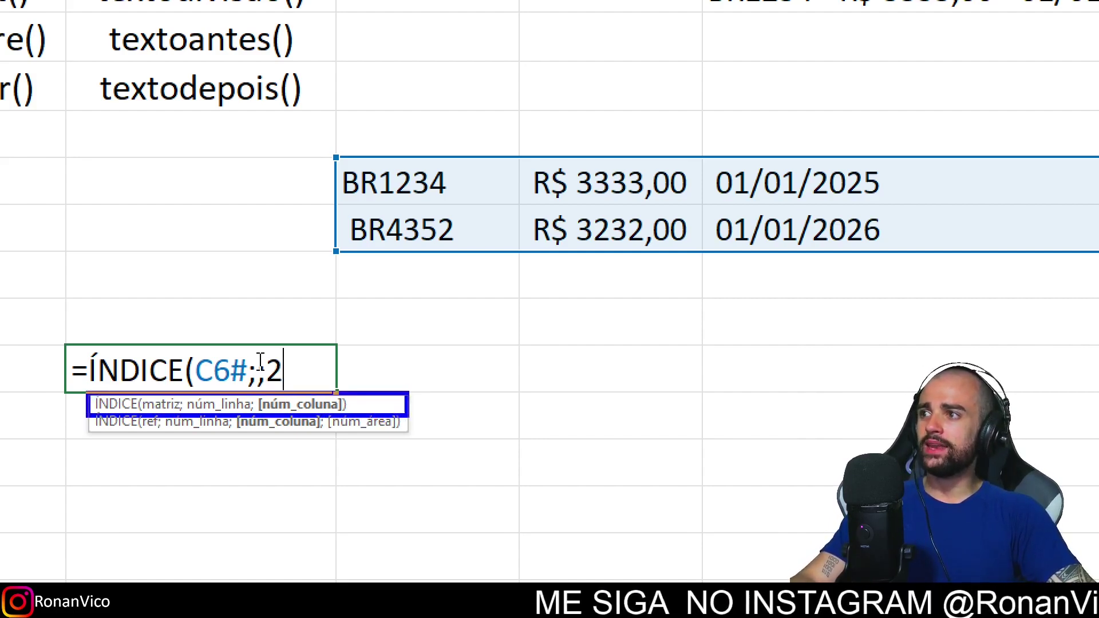
key(super+space)
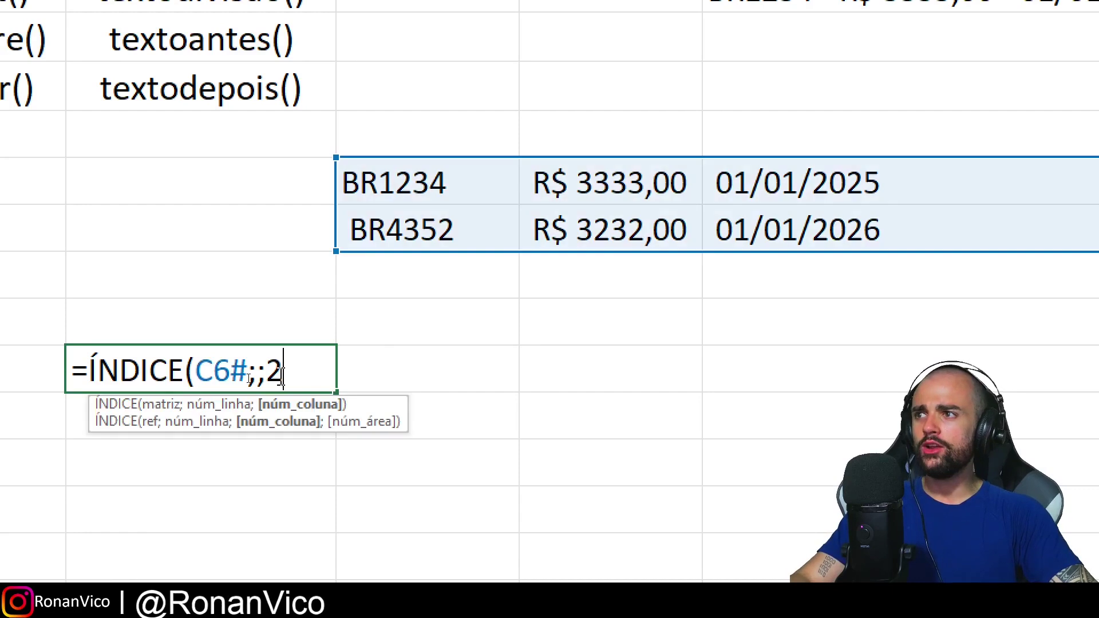
key(Return)
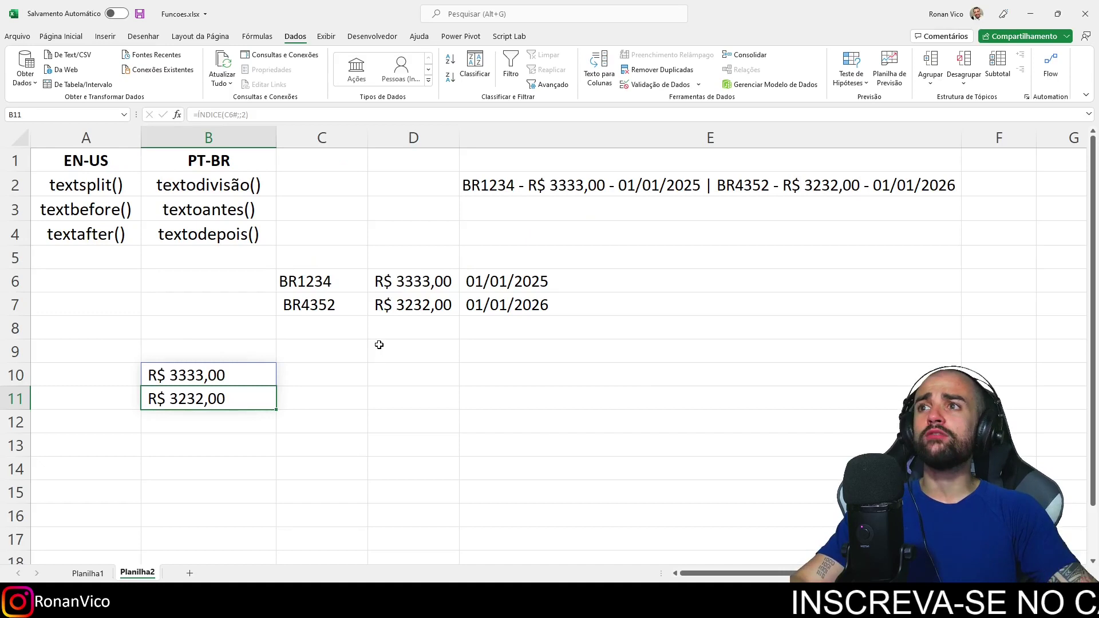
Step: Select cell B10 holding the ÍNDICE amount formula
click(419, 258)
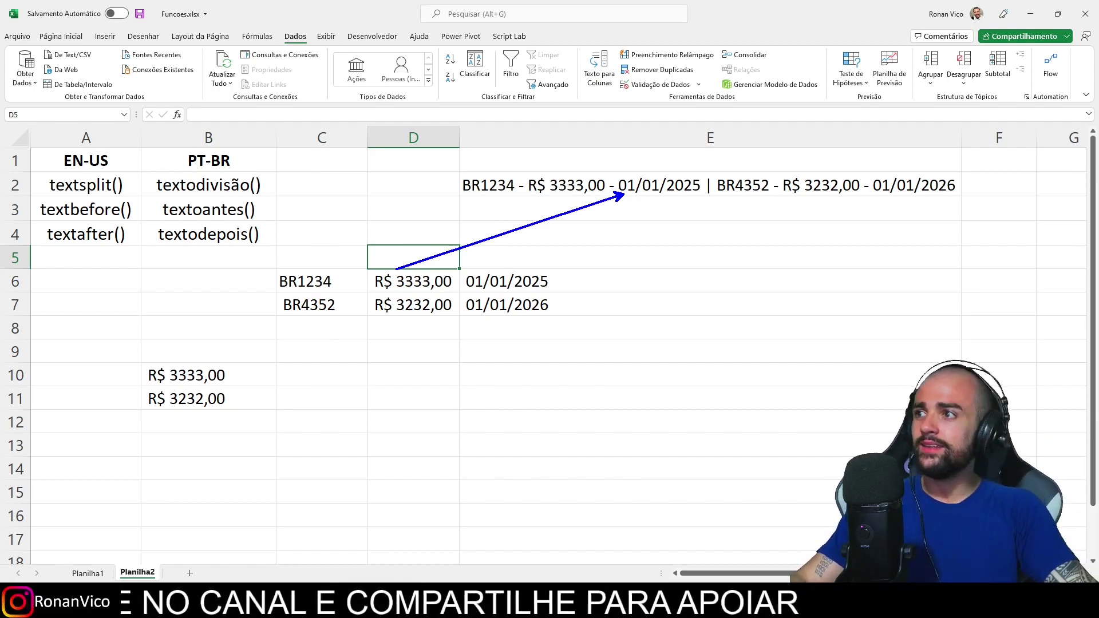
drag(126, 356, 269, 422)
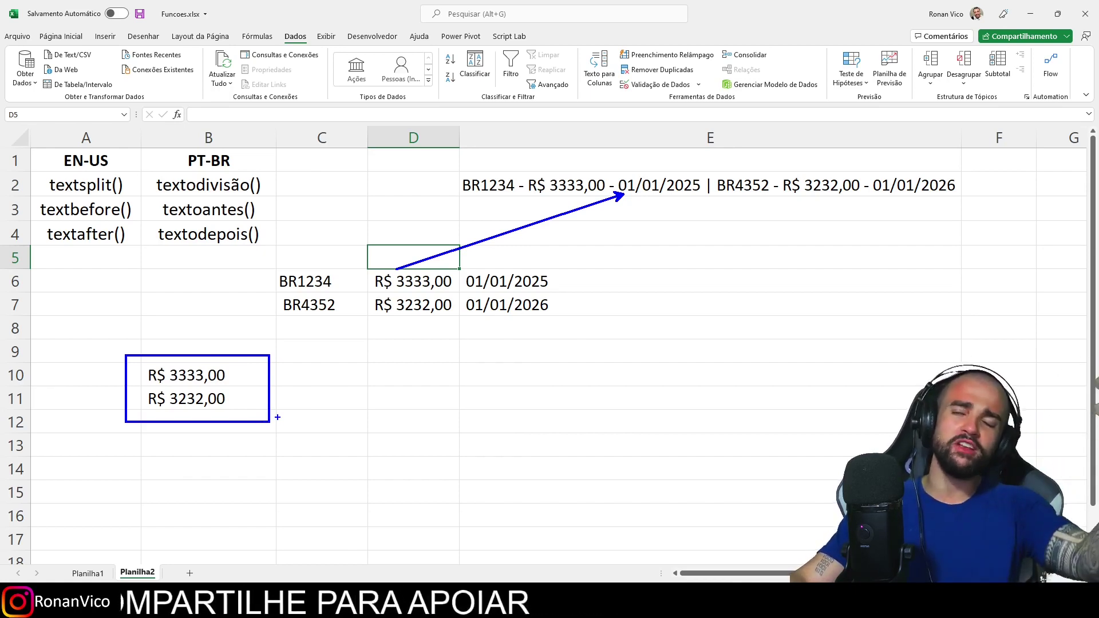
key(Escape)
click(210, 376)
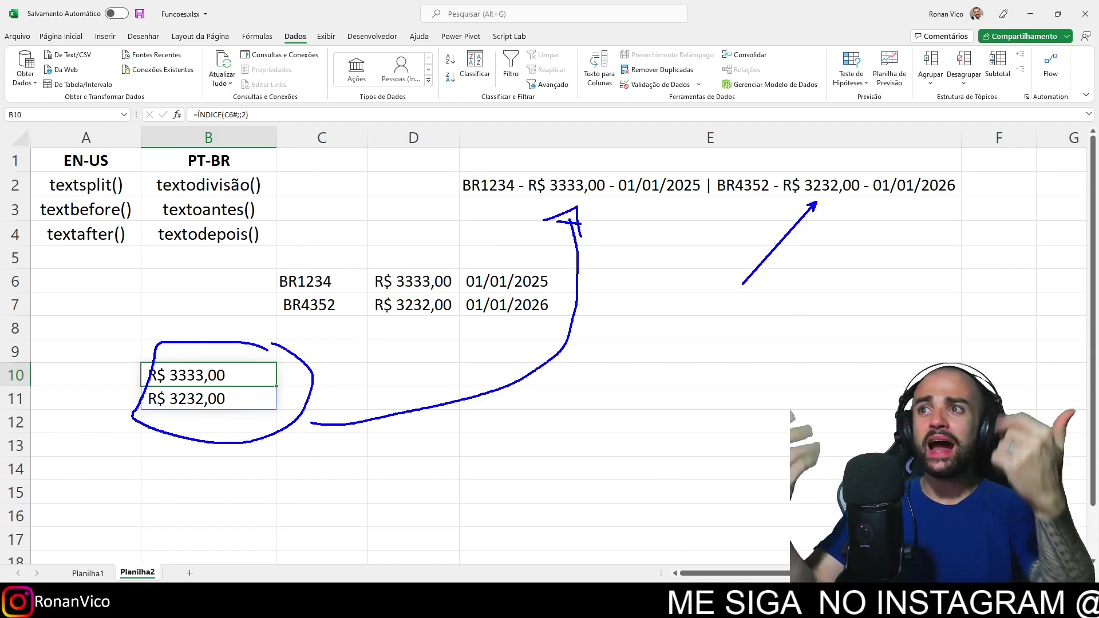
key(Escape)
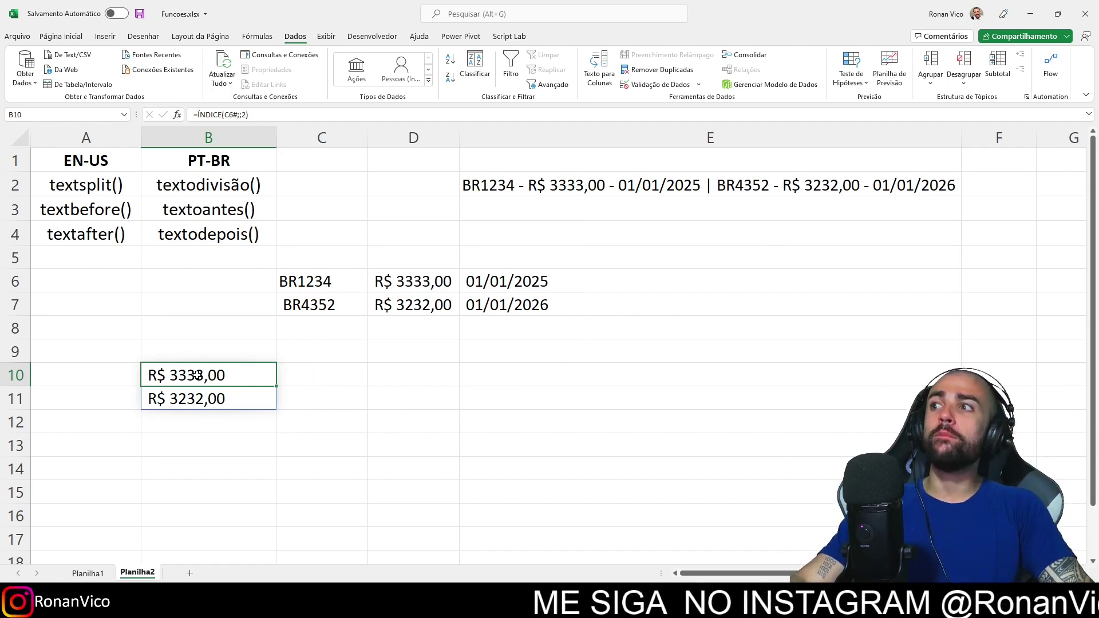
key(F2)
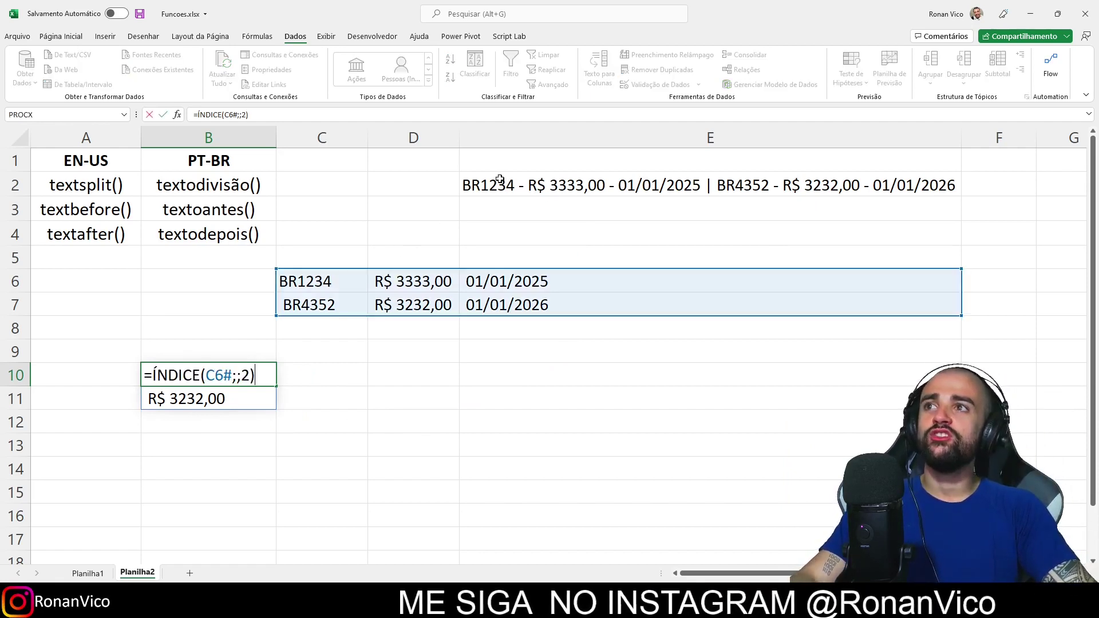
key(Escape)
Step: Wrap B10's ÍNDICE formula in MAIOR(...;1), which returns #NÚM!
double_click(153, 375)
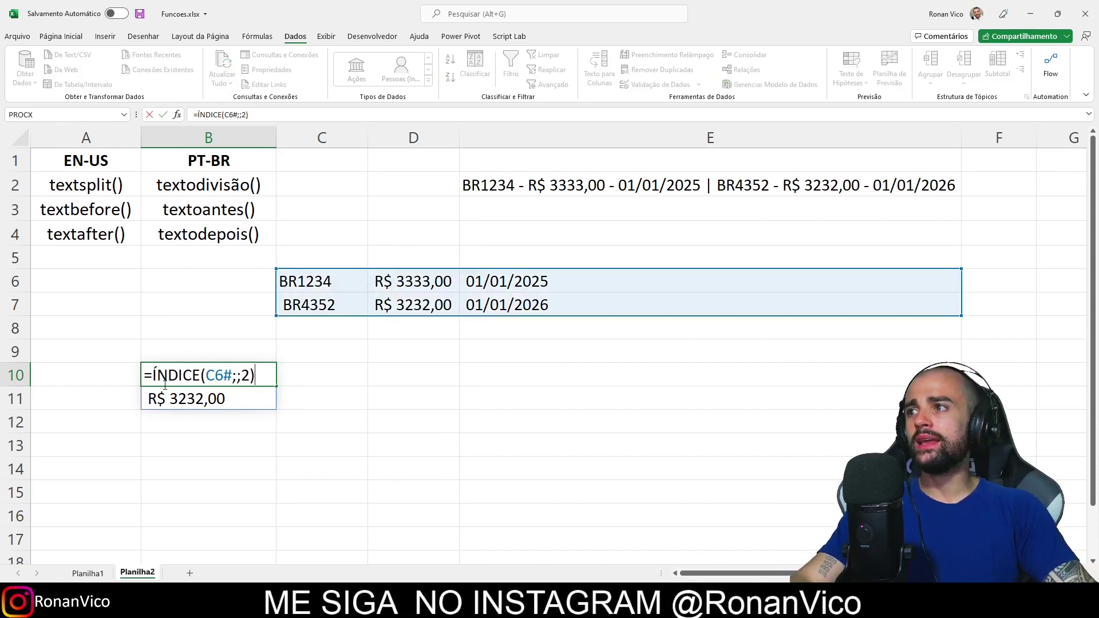
text(MAIOR(;)
key(Return)
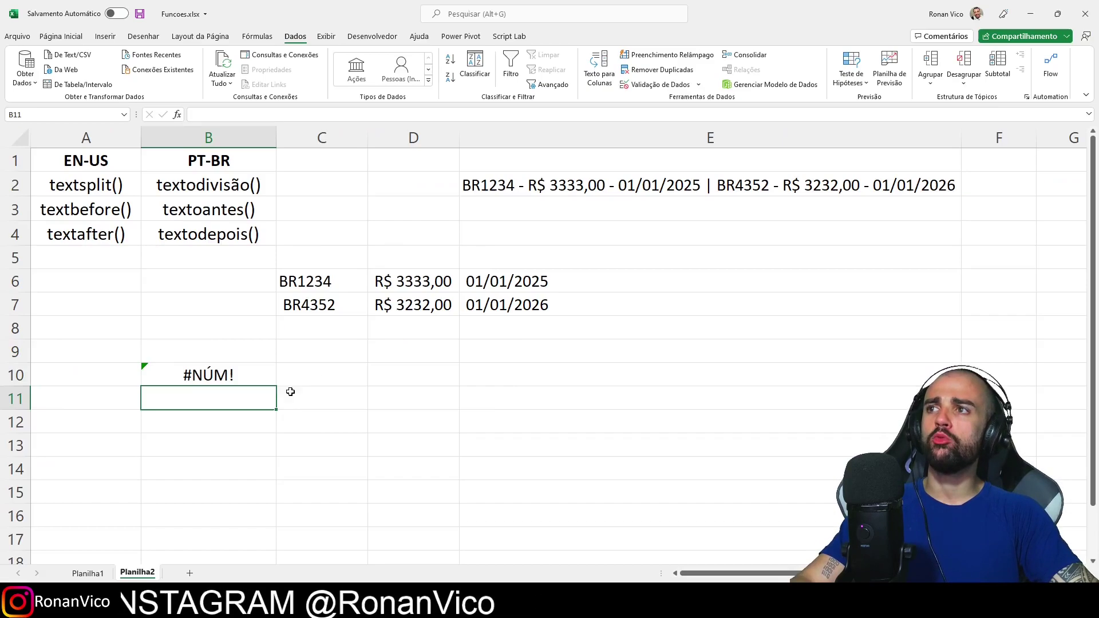
click(233, 377)
key(F2)
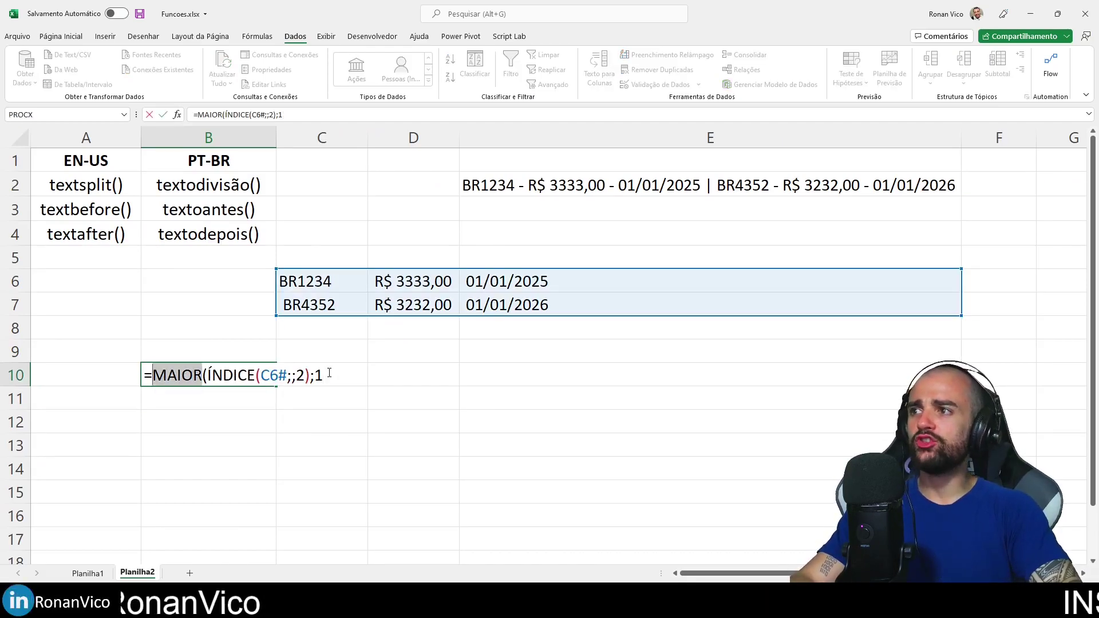
Step: Remove MAIOR from B10 and multiply the ÍNDICE result by 1 to make the prices numeric
key(Delete)
key(Delete)
key(Return)
key(Return)
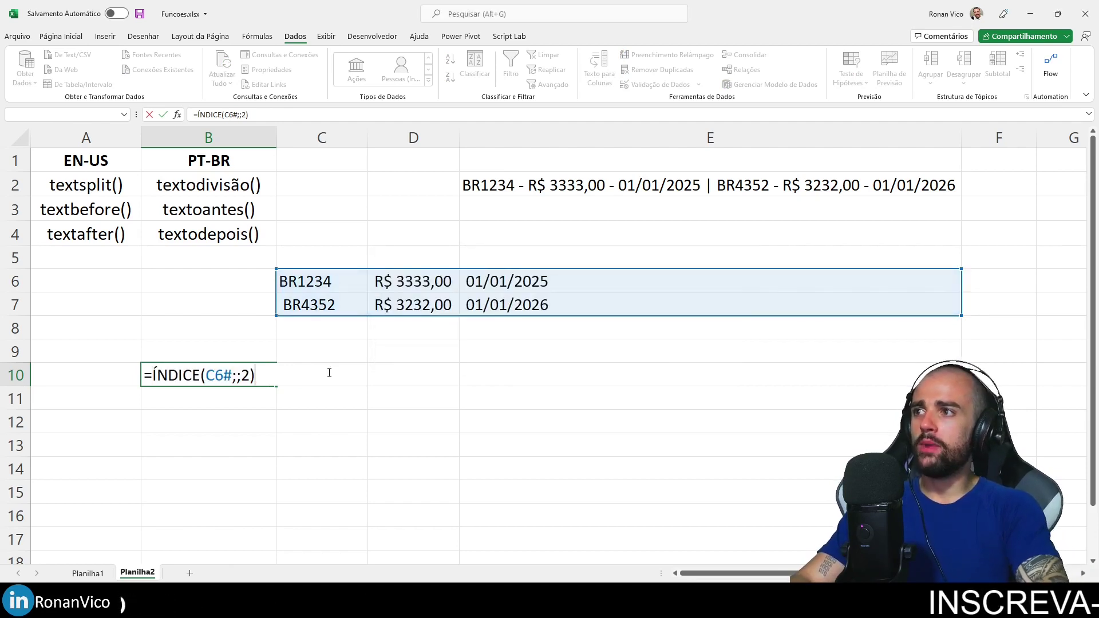
key(Return)
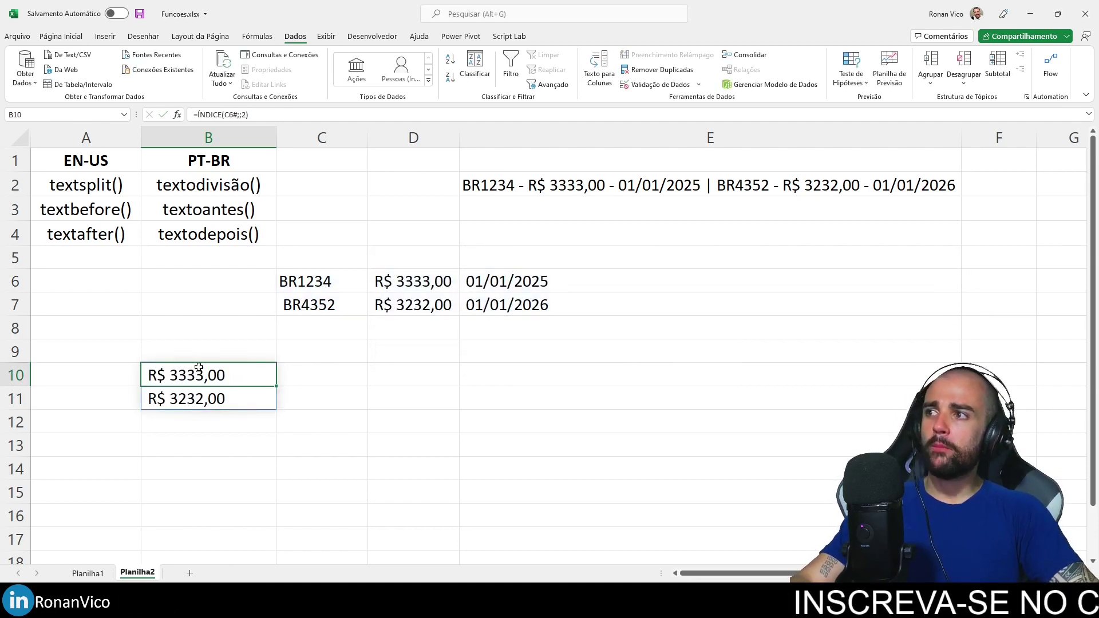
key(F2)
text(*)
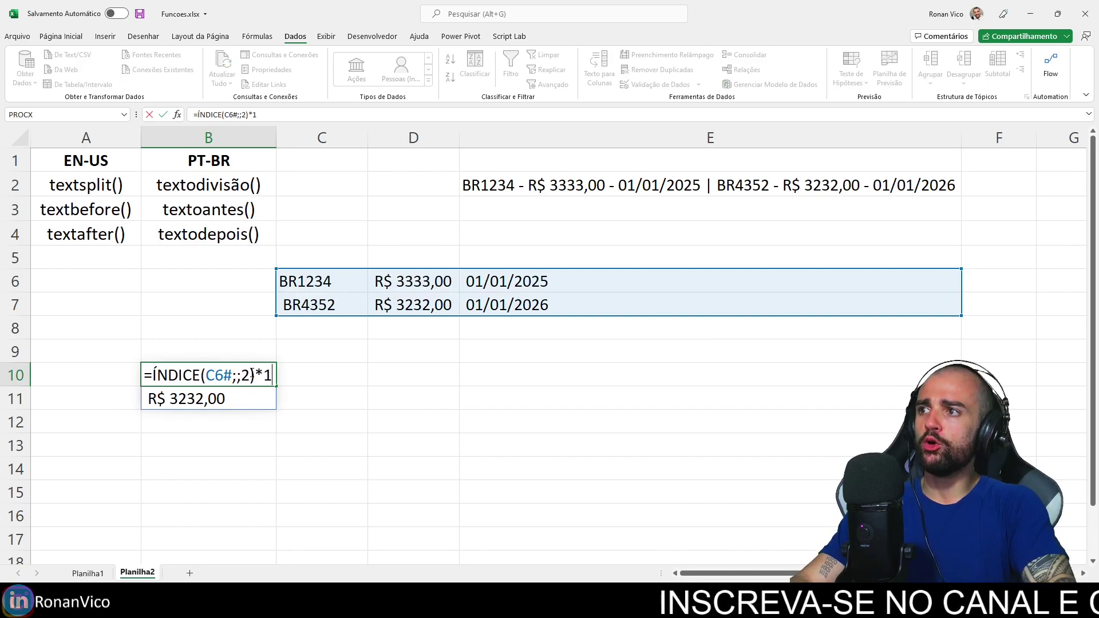
key(Return)
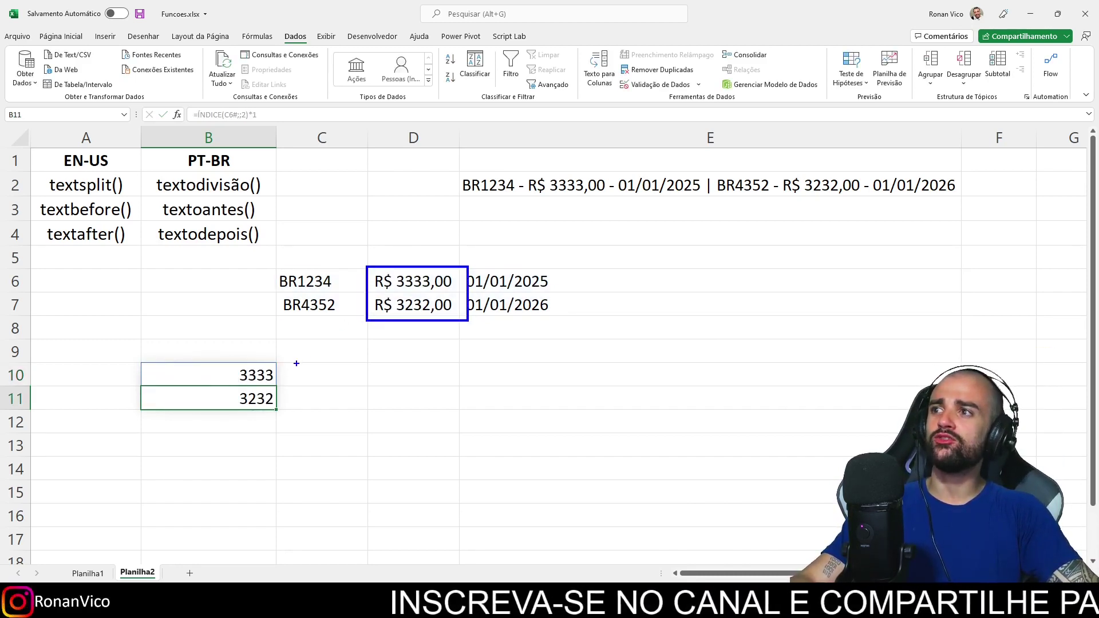
Step: Rewrap B10 as =MAIOR(ÍNDICE(C6#;;2)*1;1), returning 3333
double_click(221, 376)
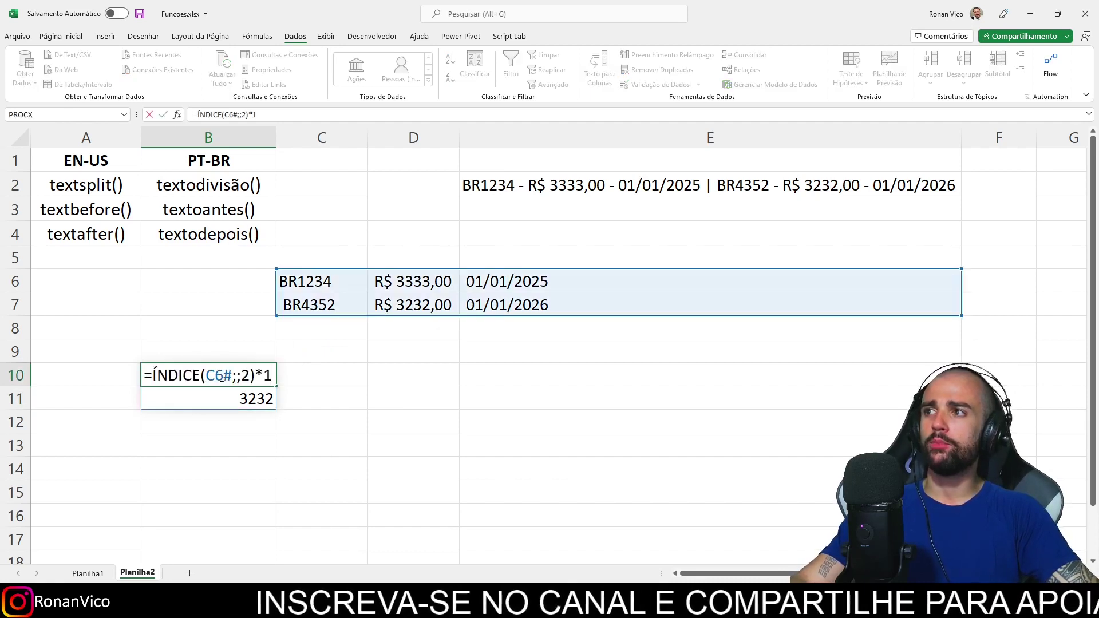
key(Home)
key(Right)
text(Maior)
key(Tab)
key(End)
text())
key(Return)
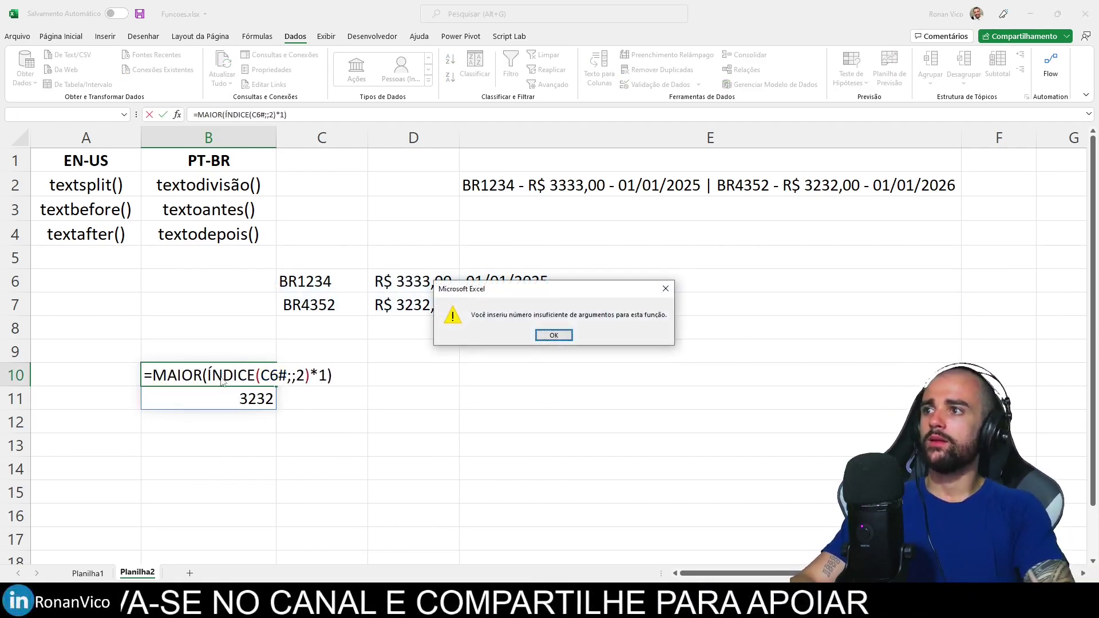
key(Return)
text(;1)
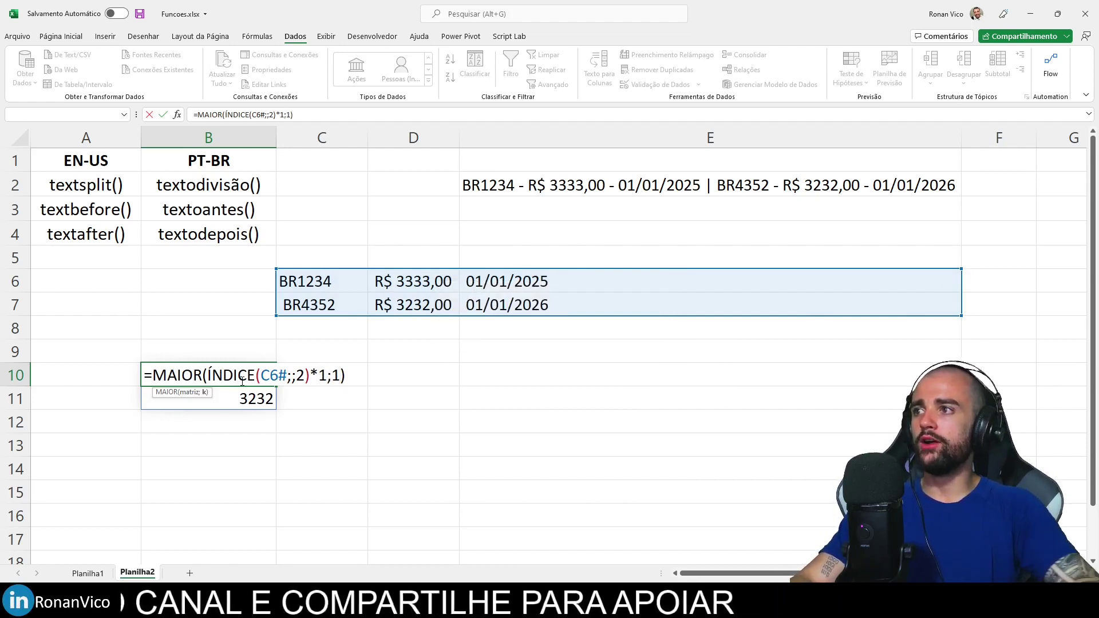
key(Return)
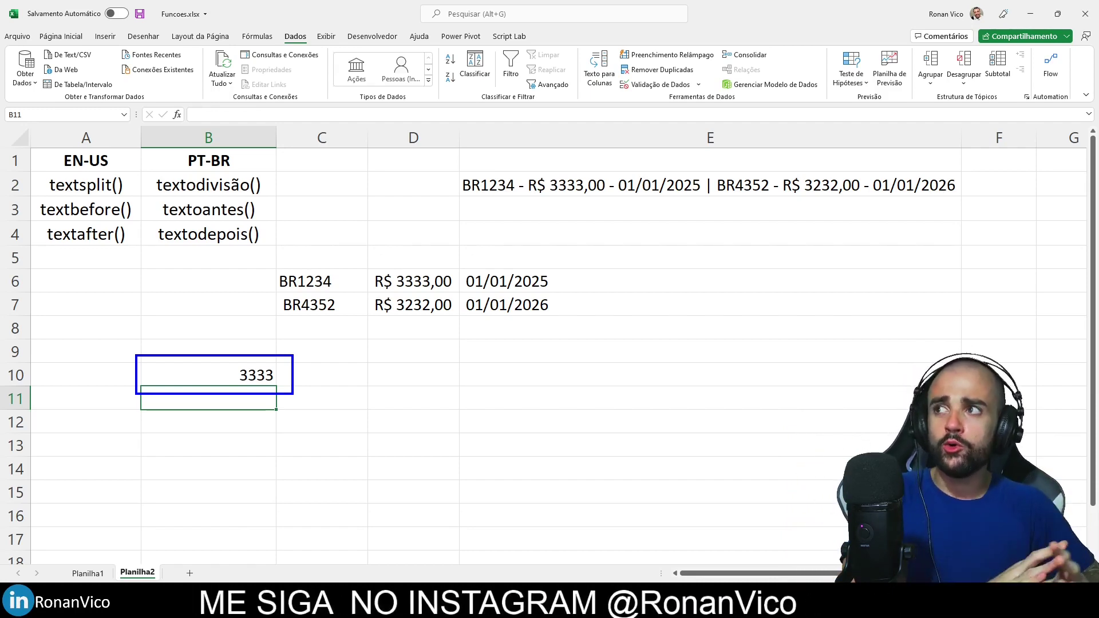
Step: Inspect C6's TEXTODIVISÃO arguments, leaving the formula unchanged
key(Up)
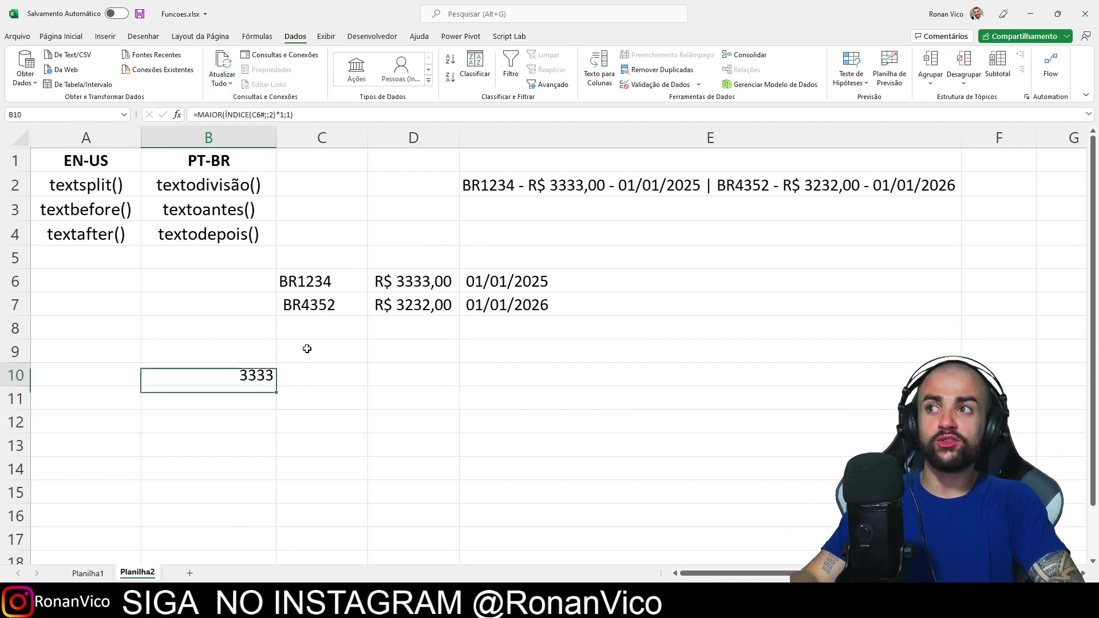
double_click(293, 278)
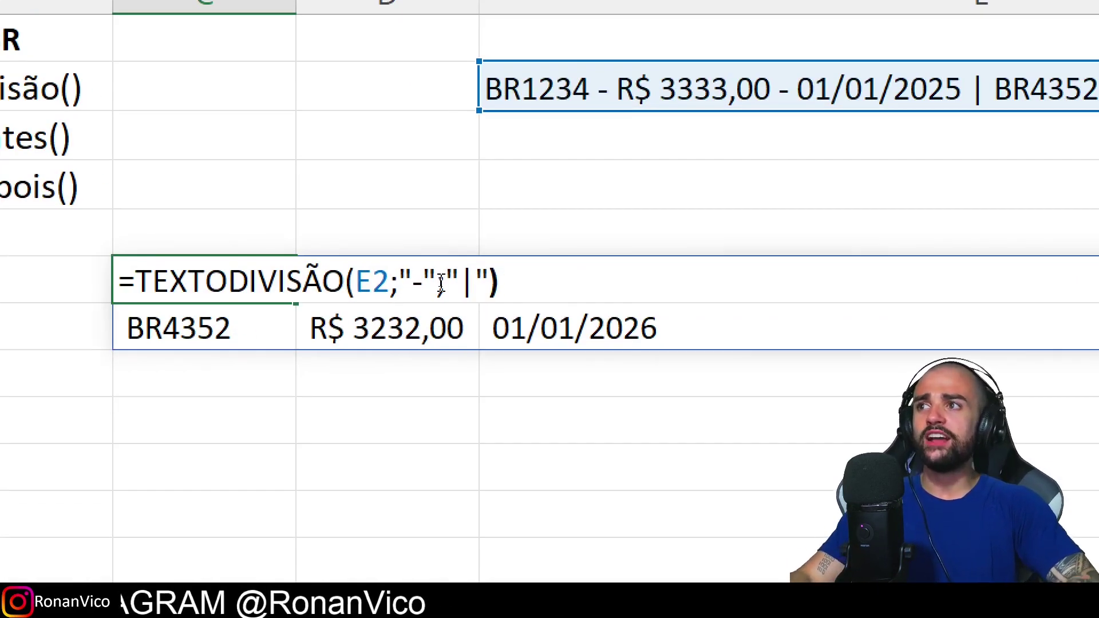
click(441, 283)
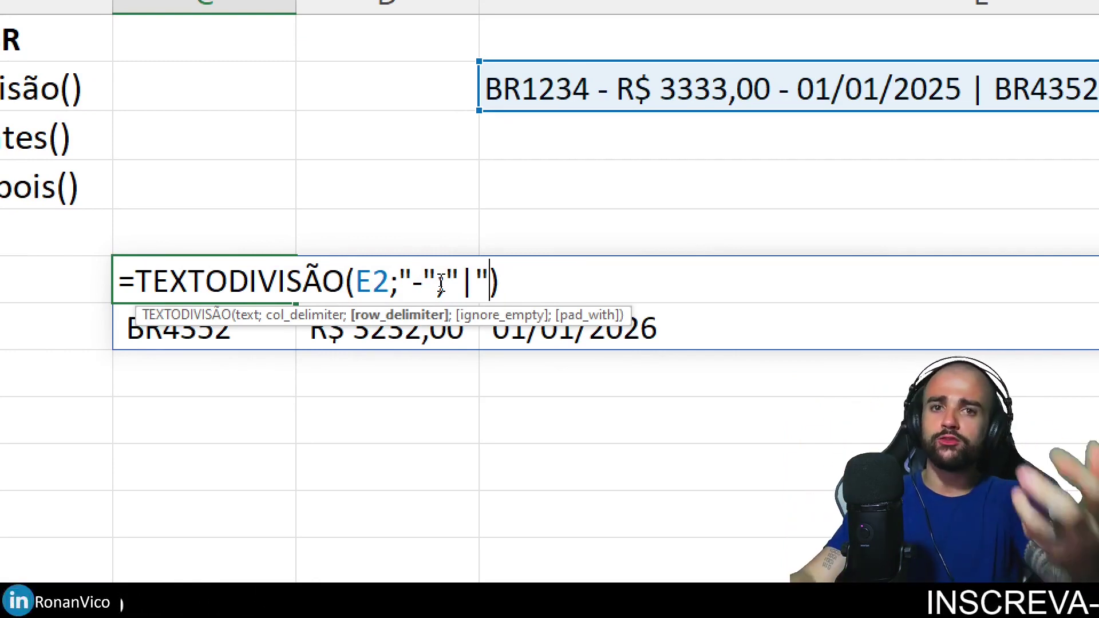
key(ctrl+Return)
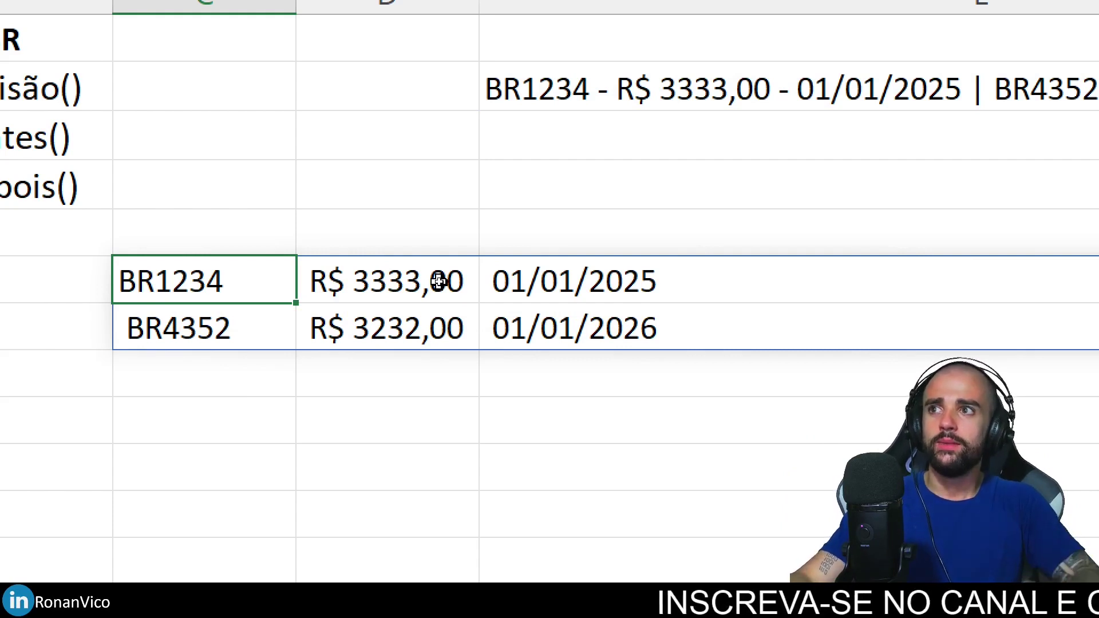
key(F2)
key(Left)
text(;)
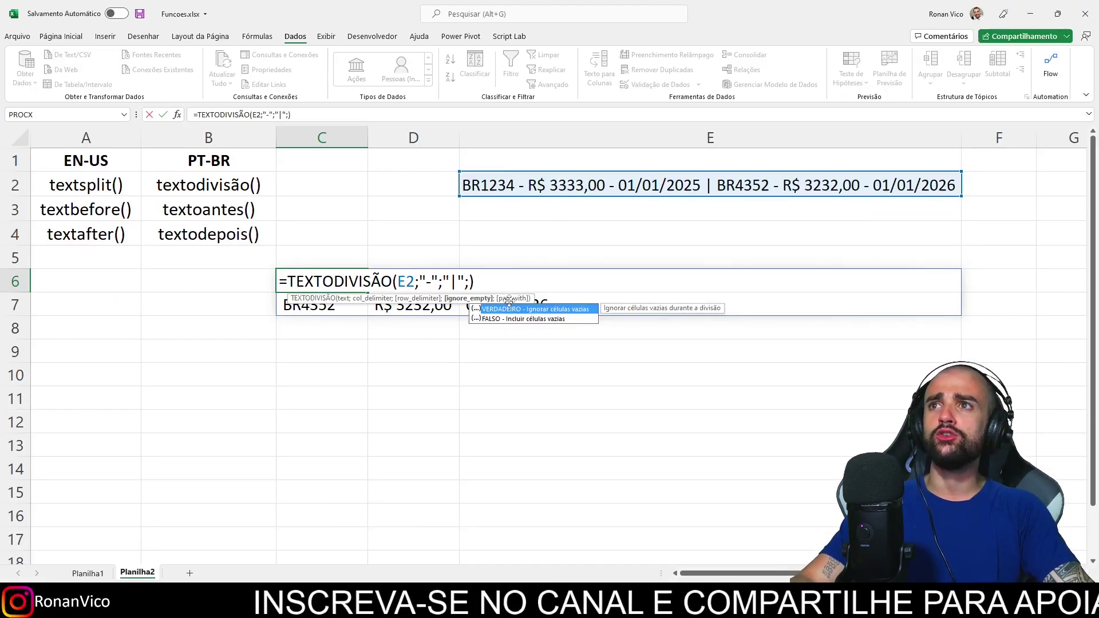
key(BackSpace)
Step: Add an extra dash inside the E2 text and another at its end
click(697, 186)
double_click(697, 186)
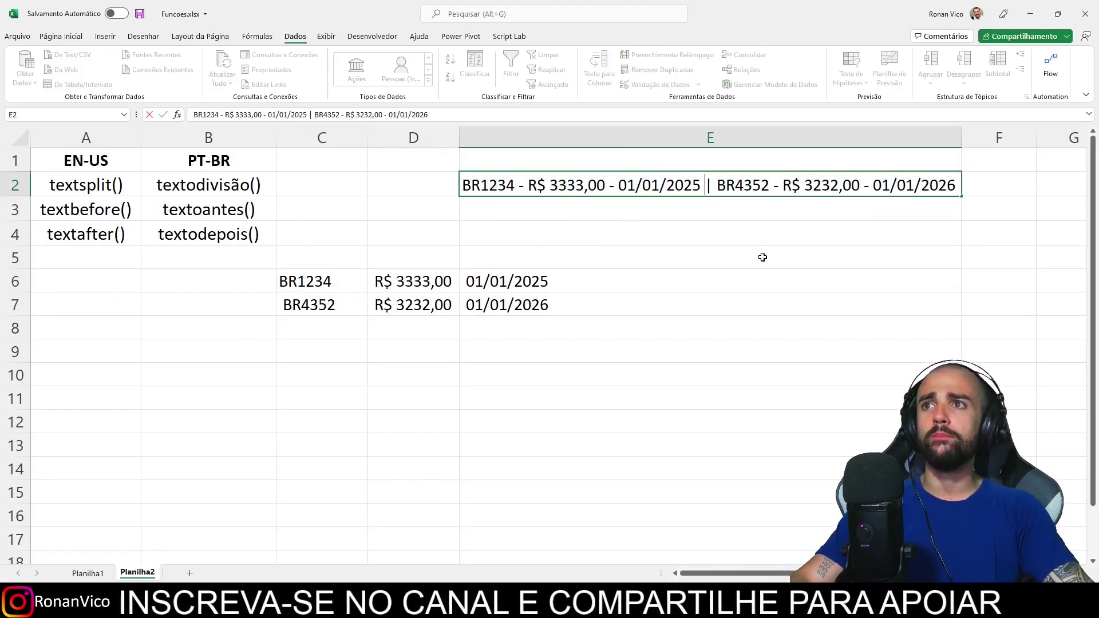
text(-)
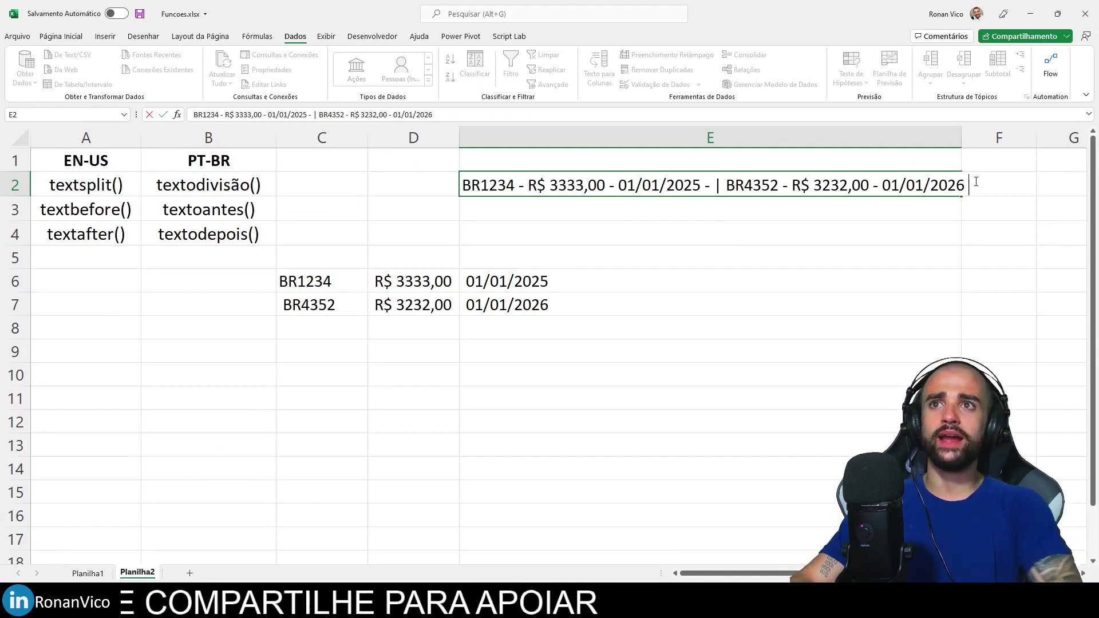
click(976, 183)
text(-)
key(Return)
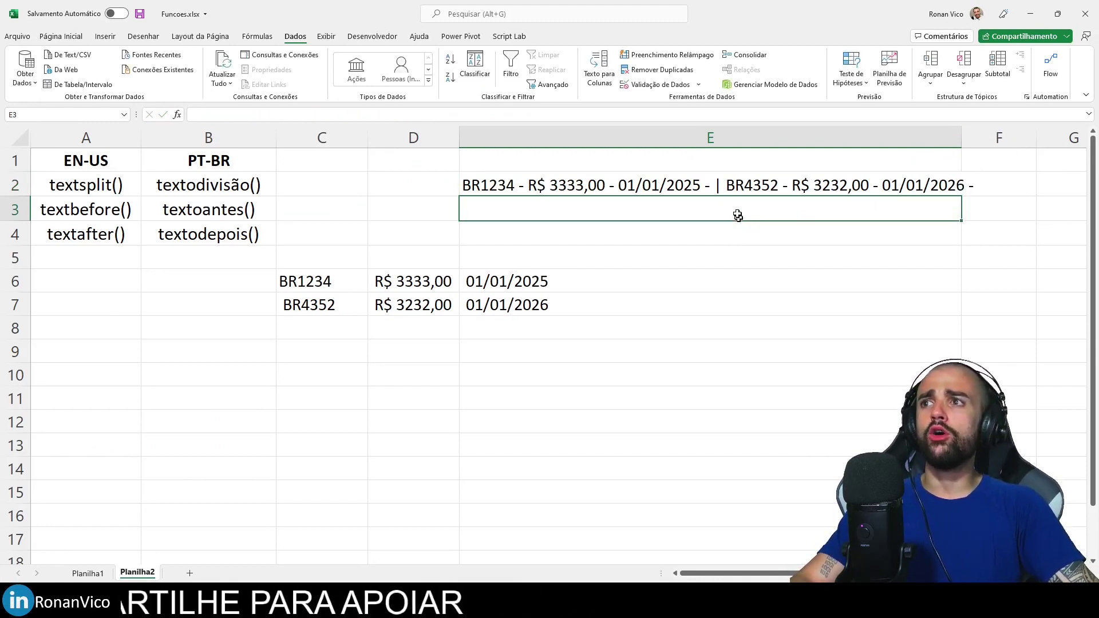
click(719, 190)
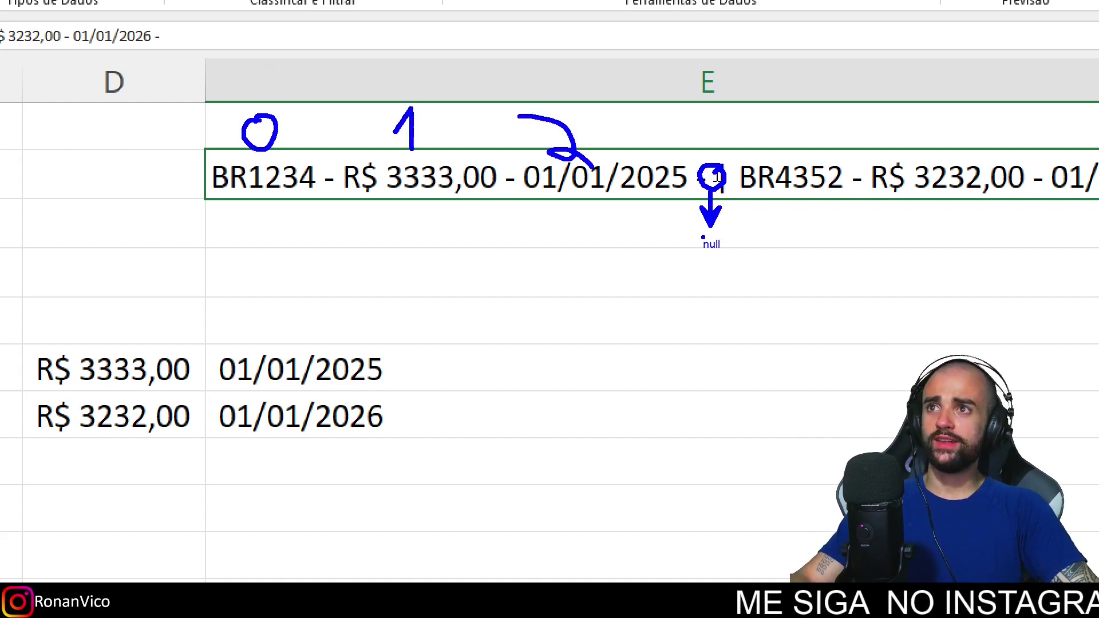
key(Escape)
Step: Edit E2 to drop the dash before '|' and add dashes before 01/01/2025 and R$ 3232,00
double_click(709, 172)
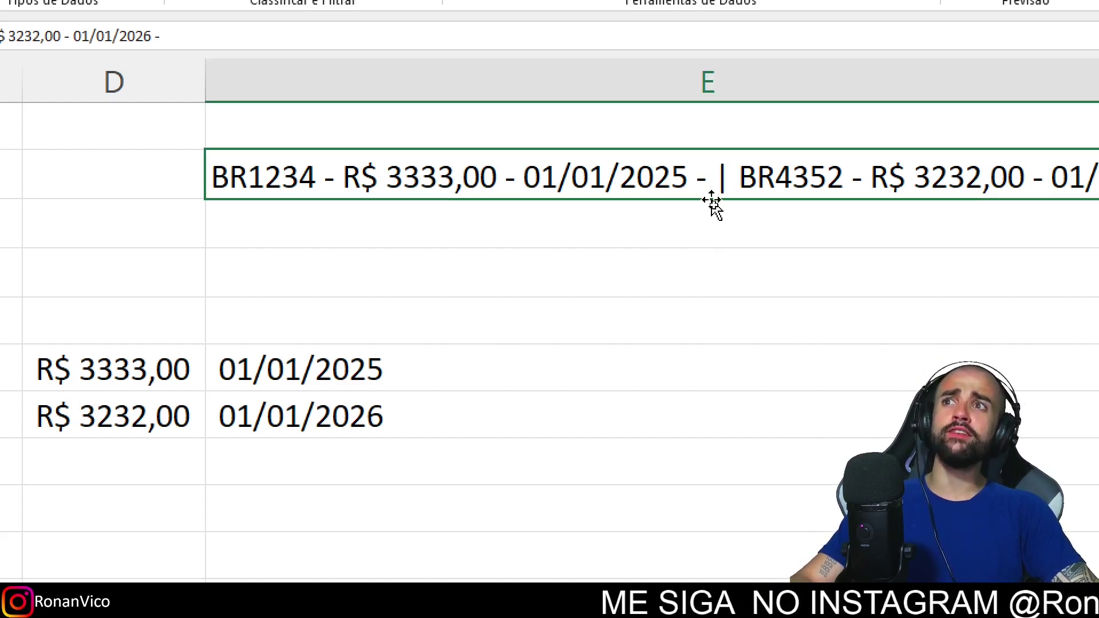
key(BackSpace)
key(BackSpace)
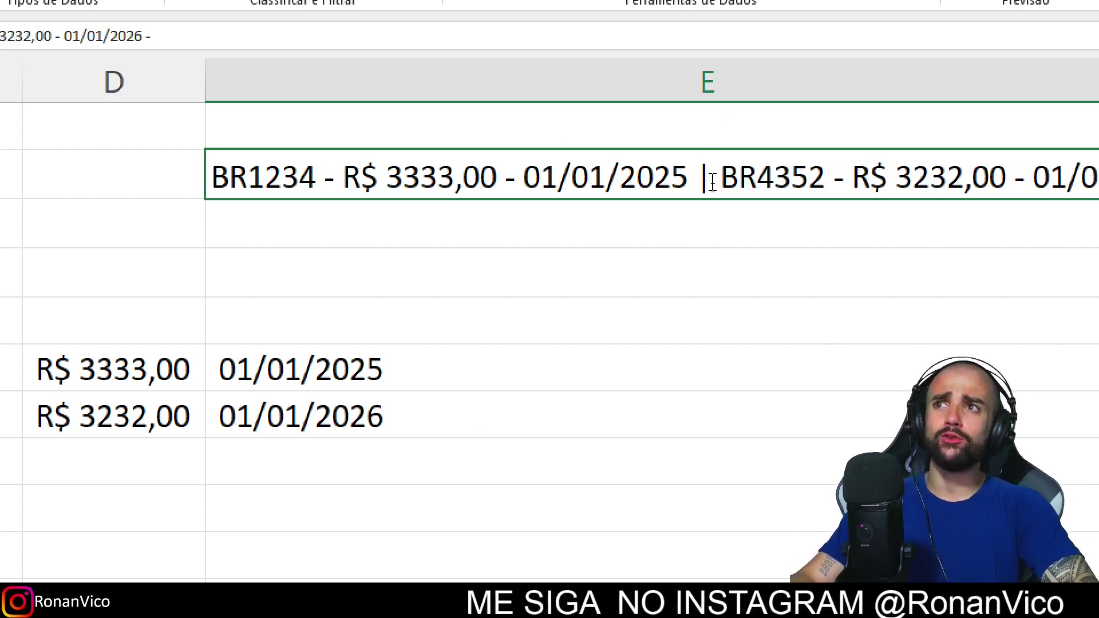
key(Left)
key(Left)
key(Left)
key(Left)
key(Left)
key(Left)
key(Left)
key(Left)
text(-)
key(Left)
key(Left)
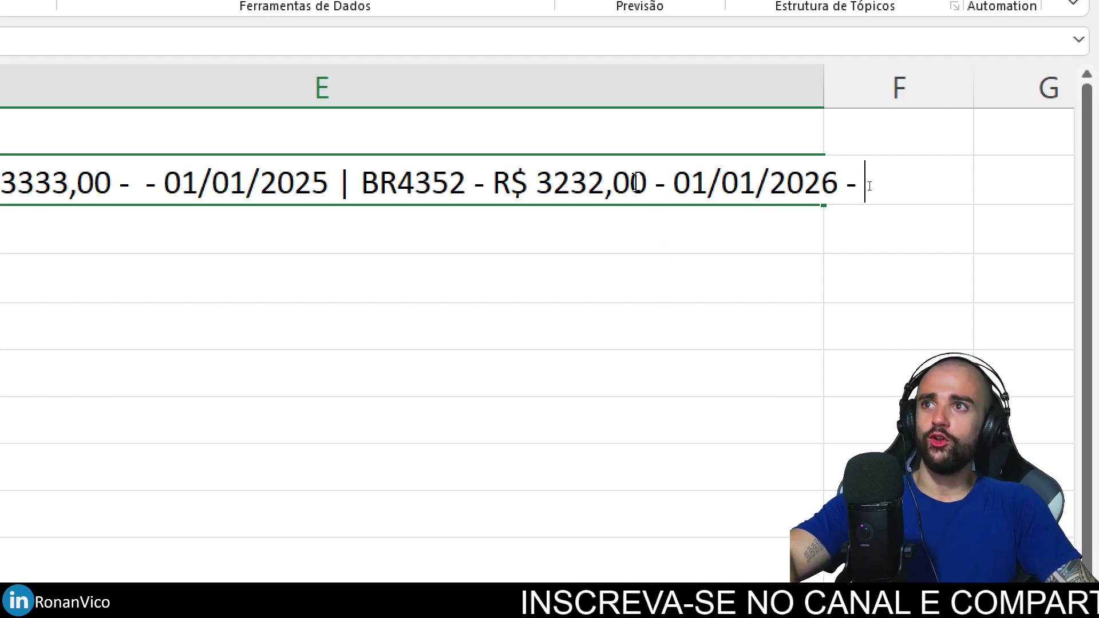
click(487, 183)
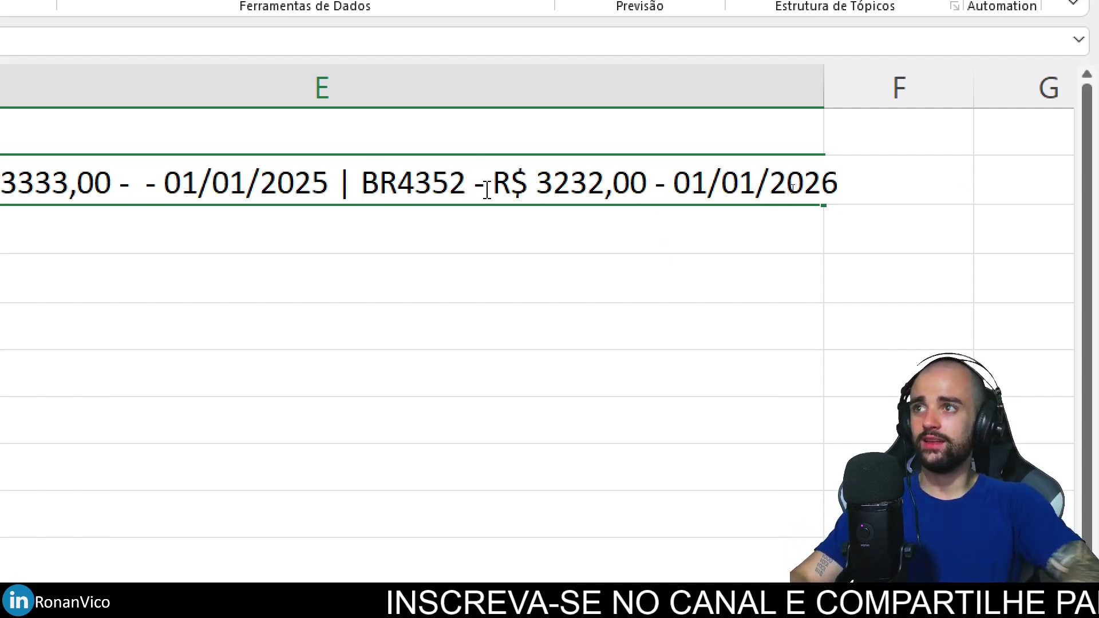
text(-)
key(Return)
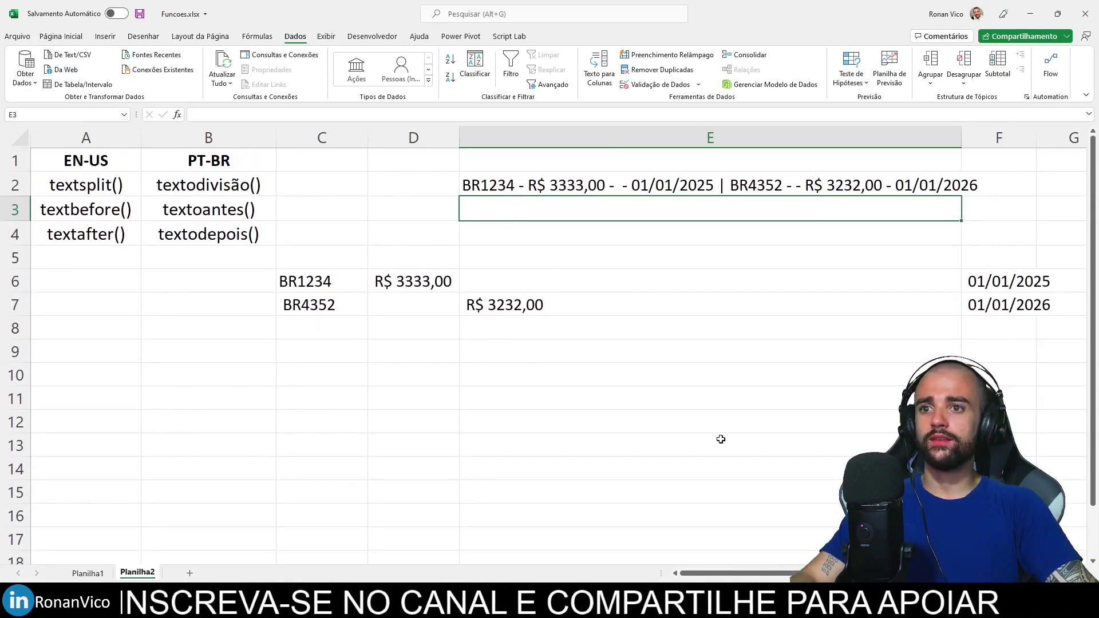
Step: Add VERDADEIRO as ignore_empty to C6's TEXTODIVISÃO so blank fields are skipped
scroll(544, 293, right, 2)
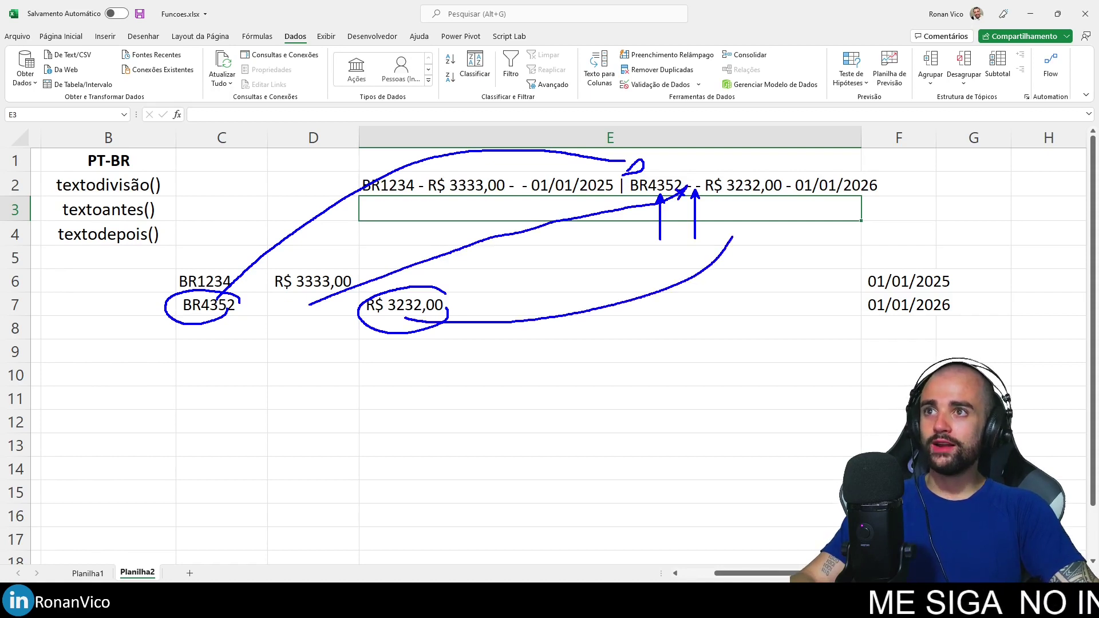
key(Escape)
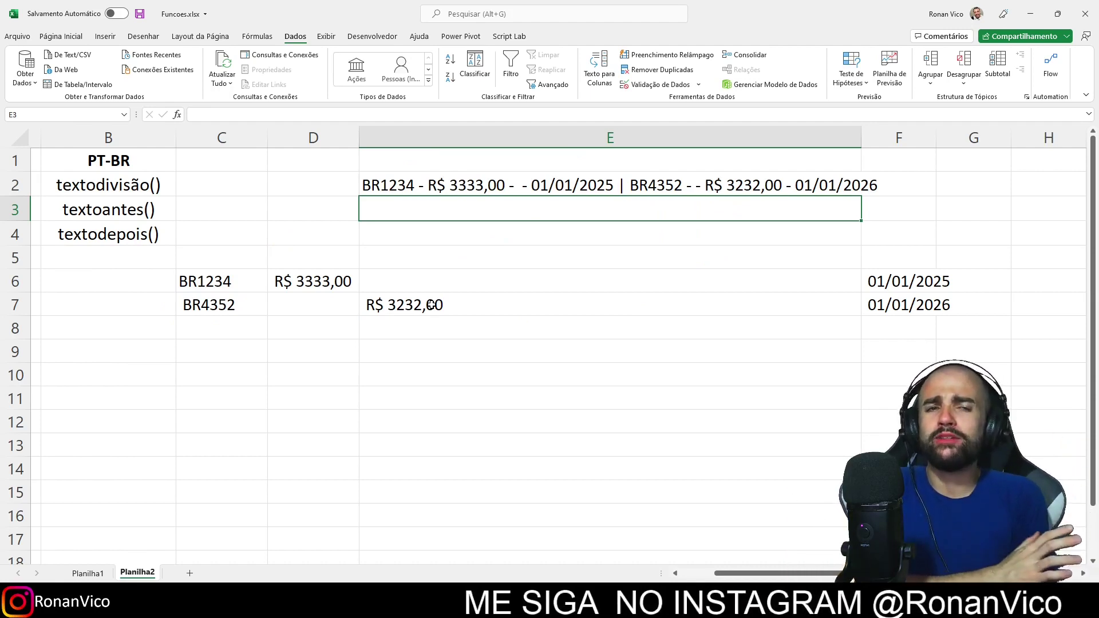
click(423, 289)
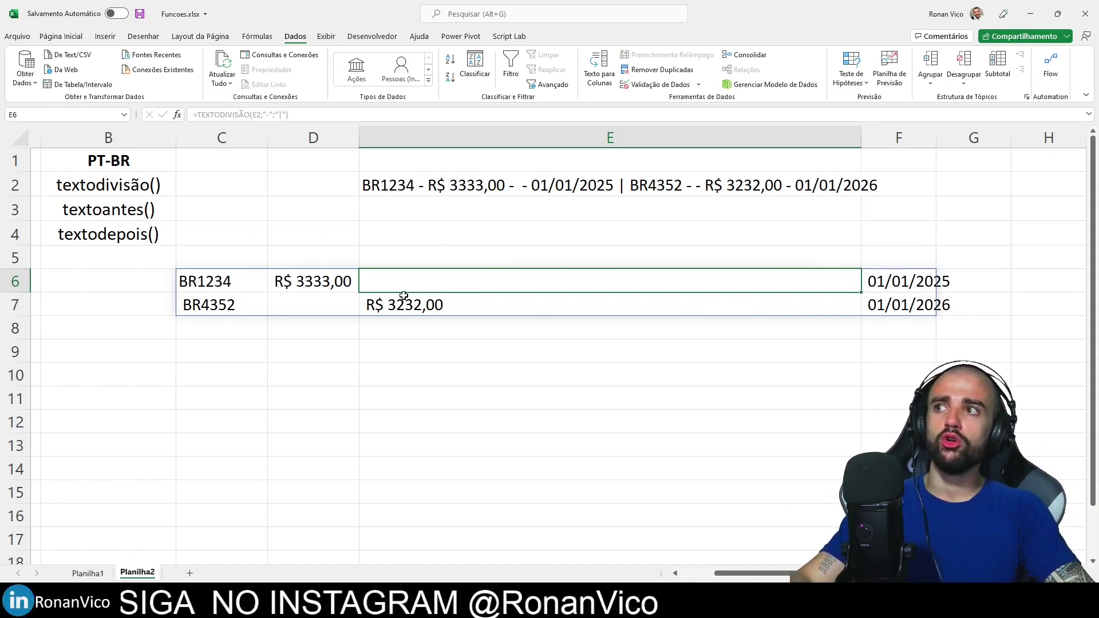
double_click(228, 280)
text(;VERDADEIRO)
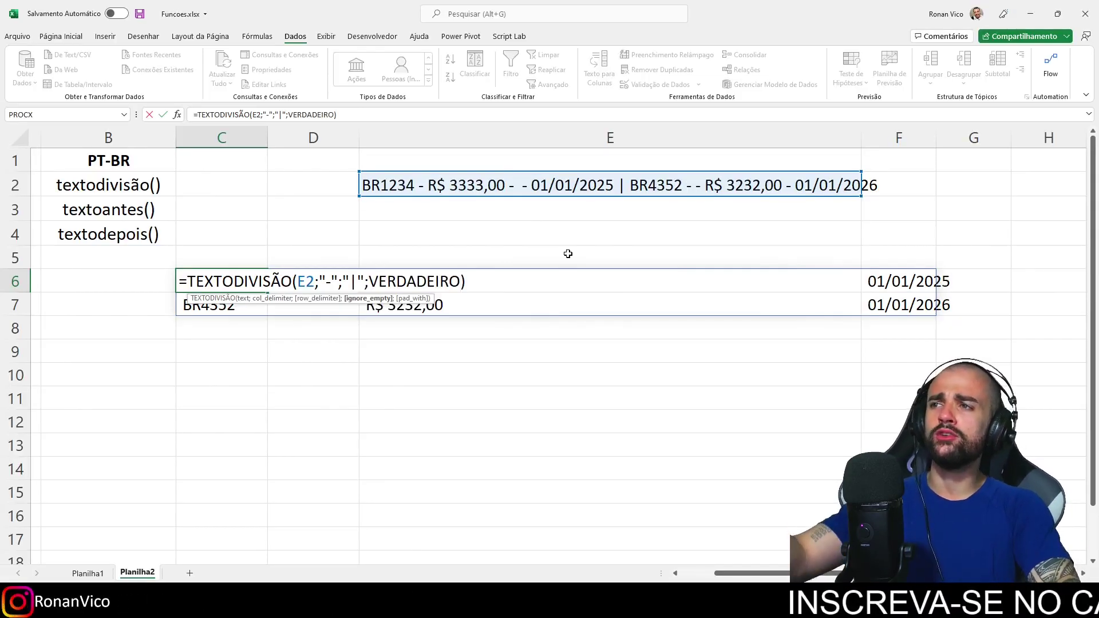
key(Return)
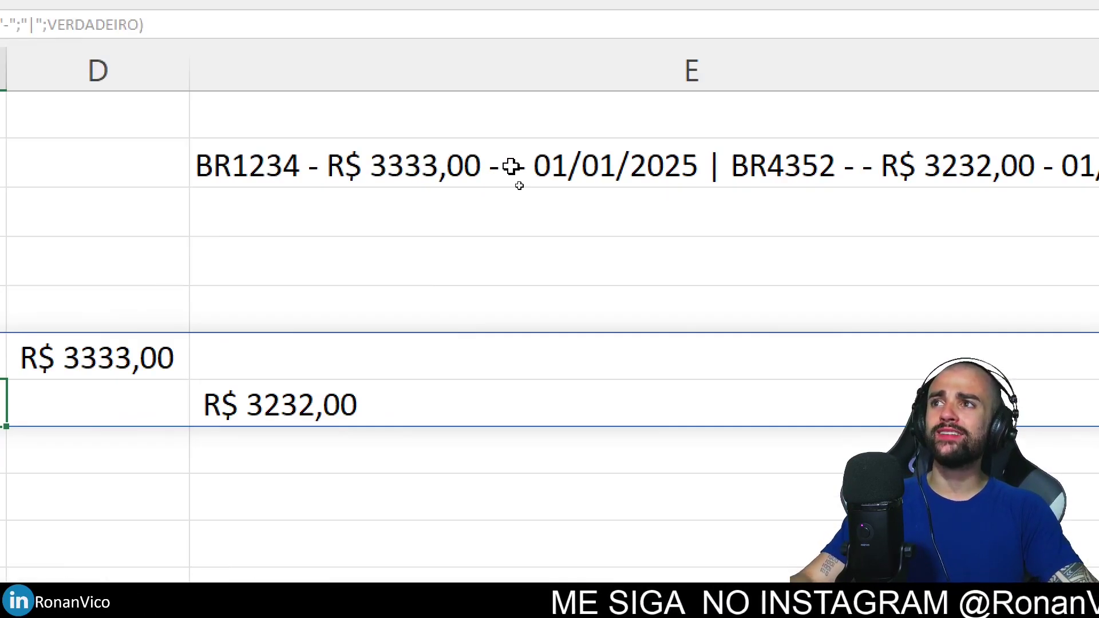
Step: Remove the spaces between the doubled dashes in E2 after 3333,00 and BR4352
double_click(523, 189)
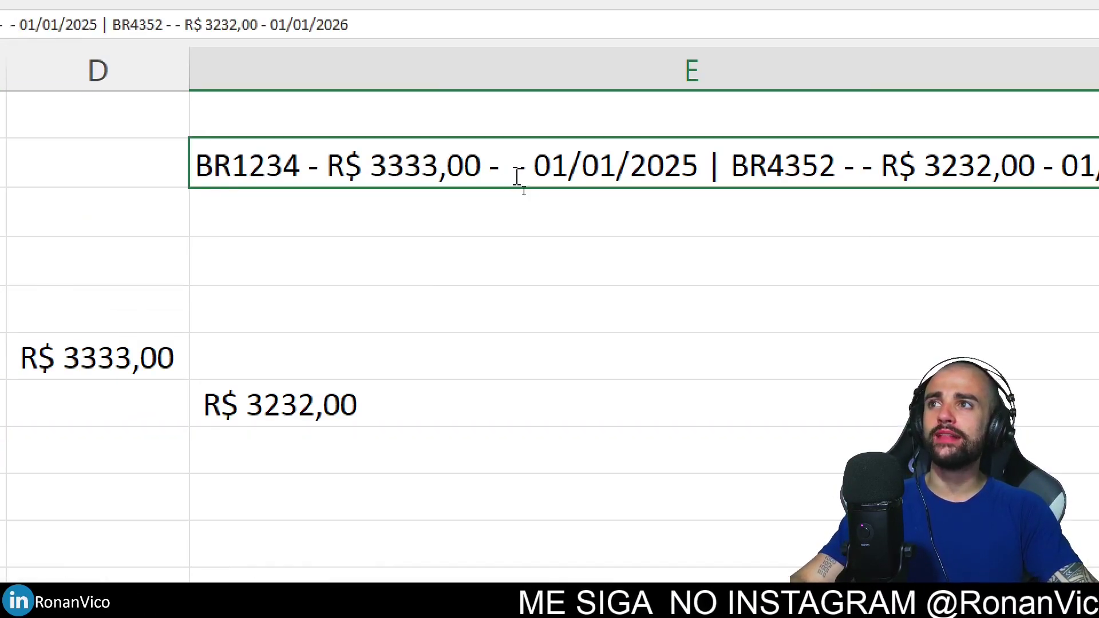
key(Left)
key(Left)
key(BackSpace)
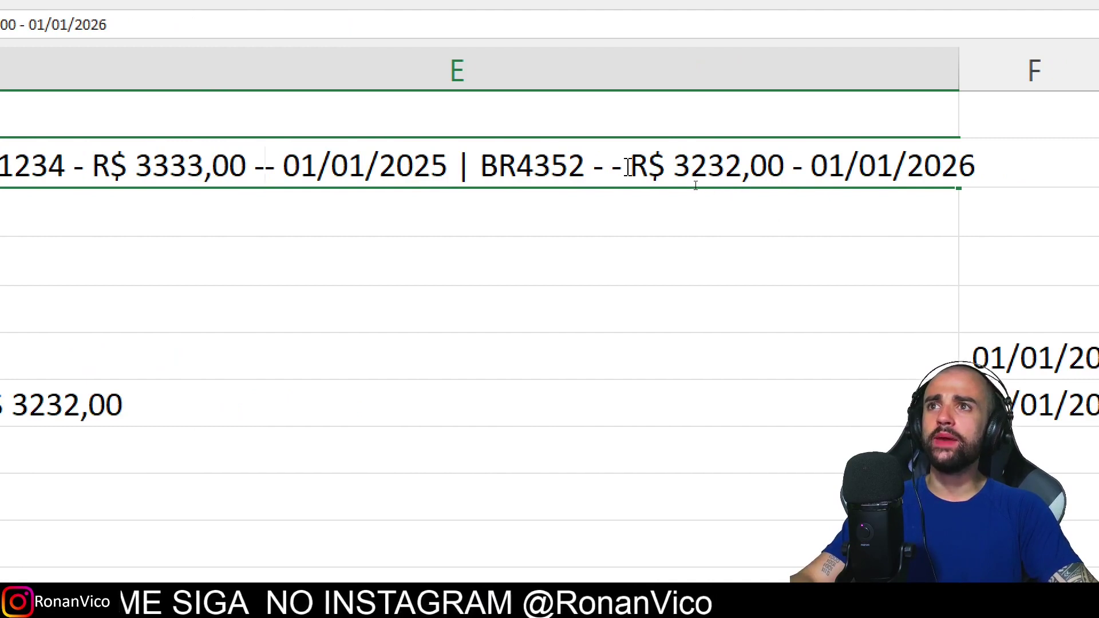
click(613, 176)
key(BackSpace)
text(-)
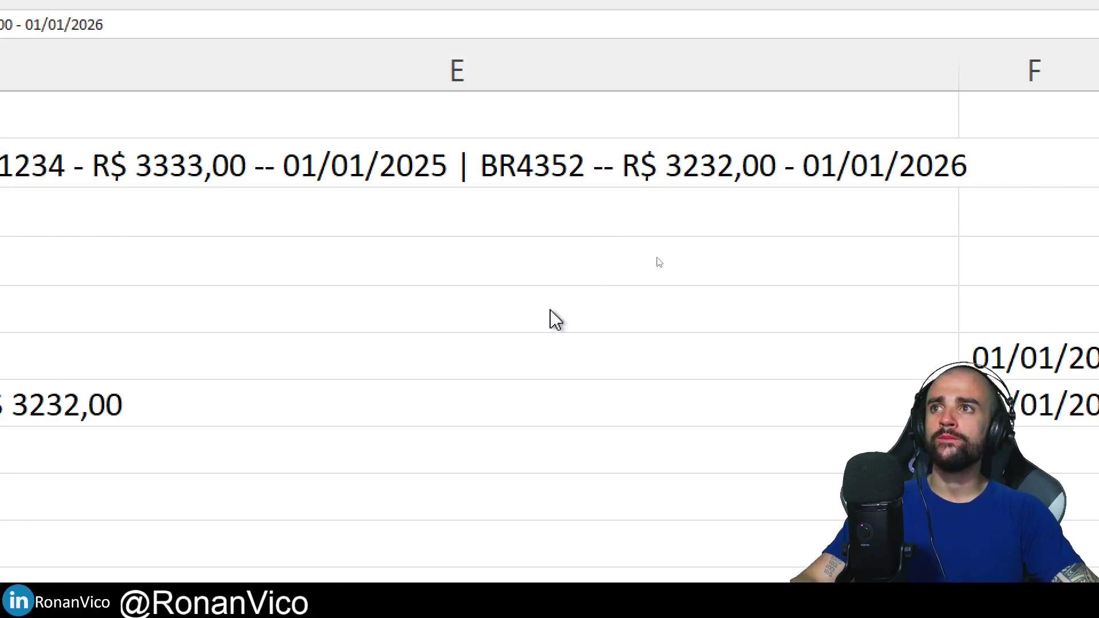
key(Return)
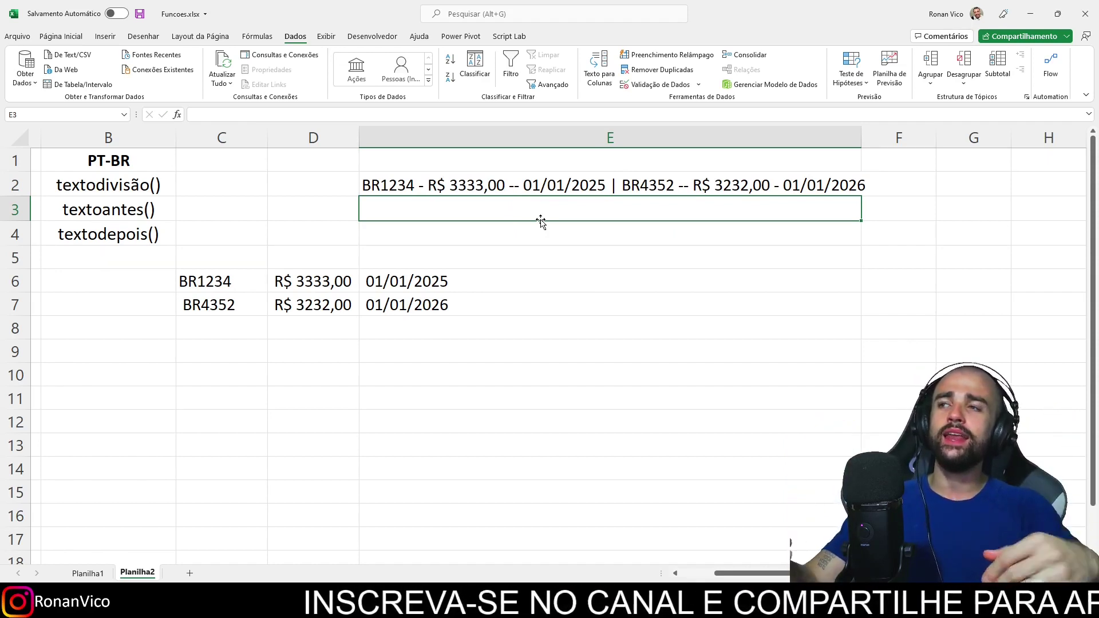
Step: Change the ignore_empty argument of C6's TEXTODIVISÃO formula to FALSO
click(340, 281)
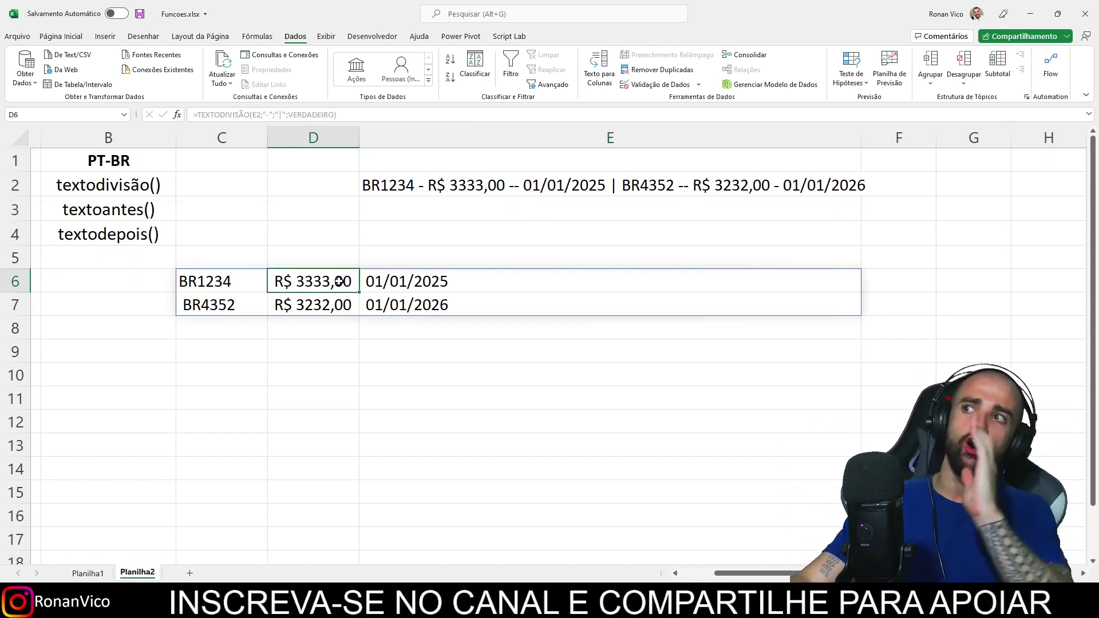
key(BackSpace)
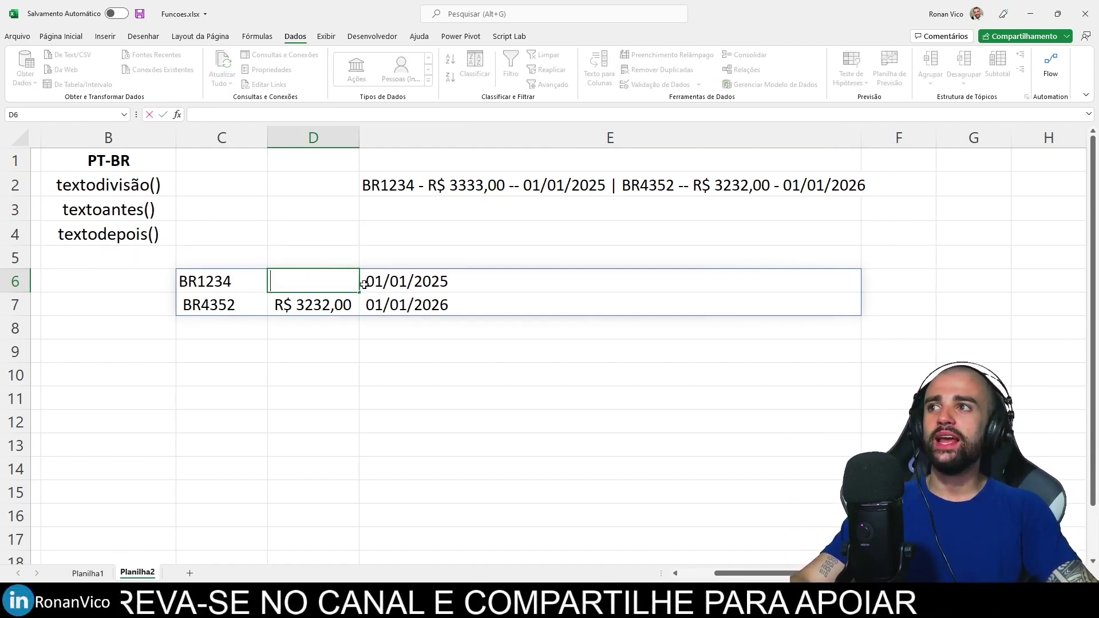
key(Escape)
key(Left)
key(F2)
double_click(428, 281)
text(fal)
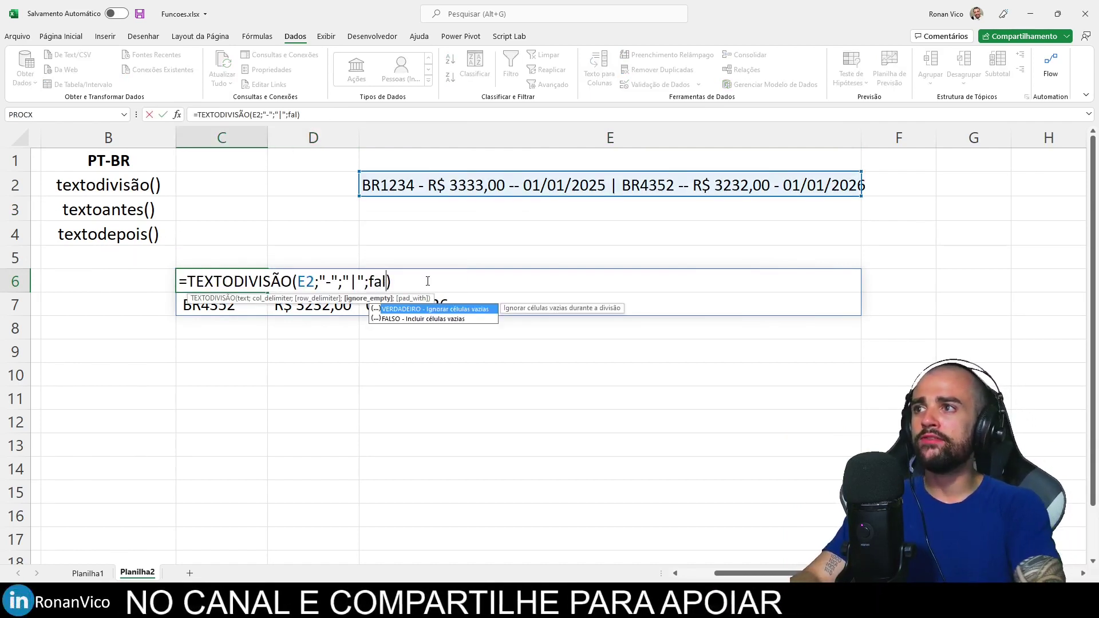
key(Tab)
key(BackSpace)
key(BackSpace)
key(BackSpace)
text(false)
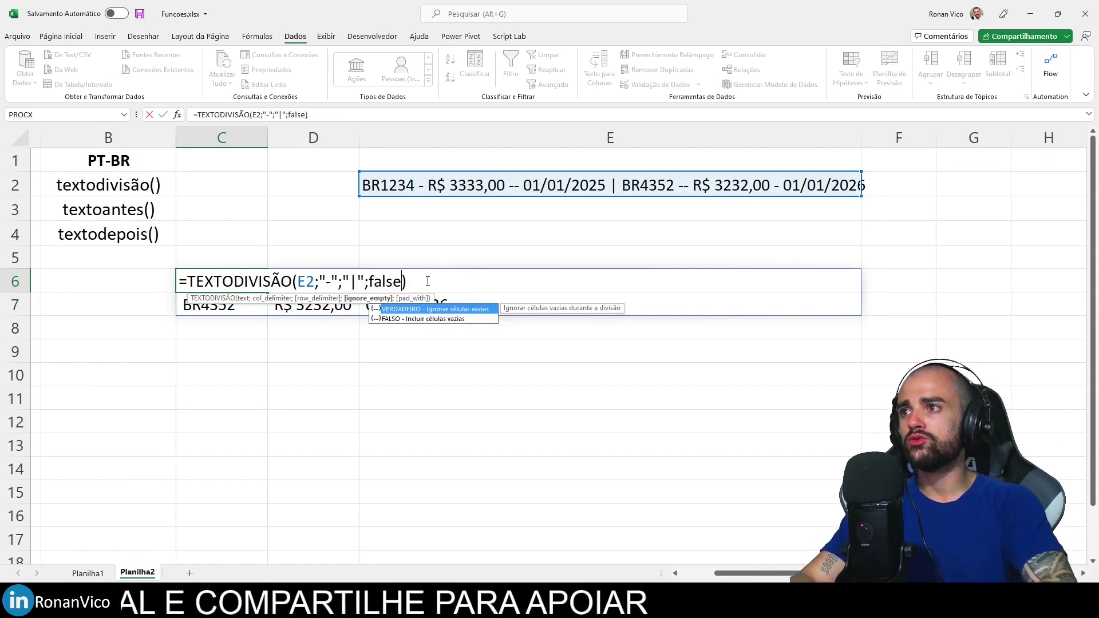
key(Return)
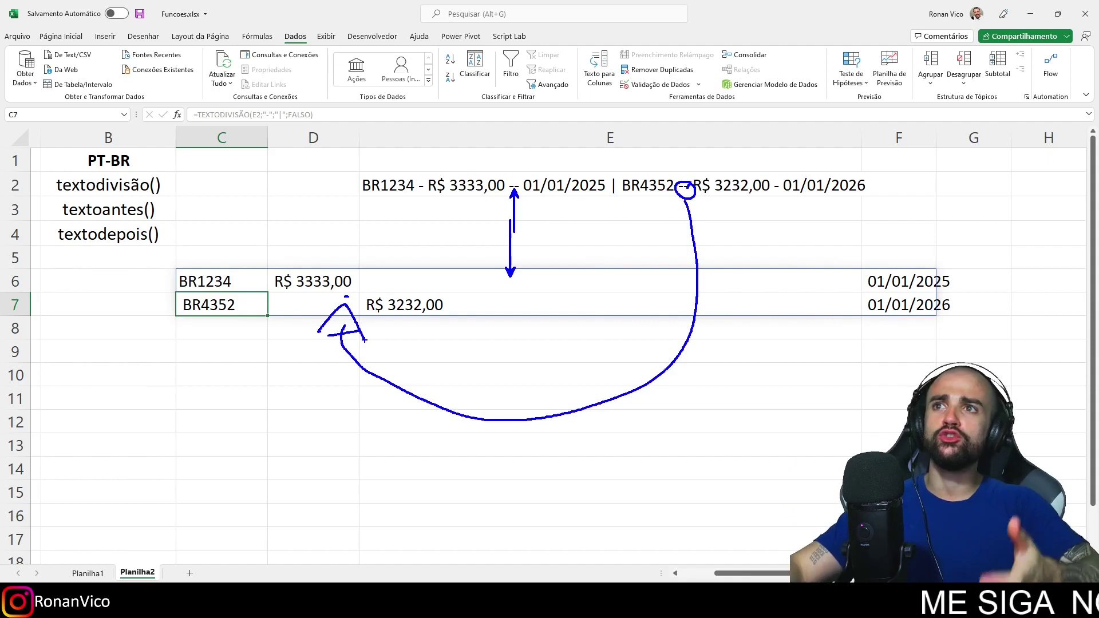
key(Escape)
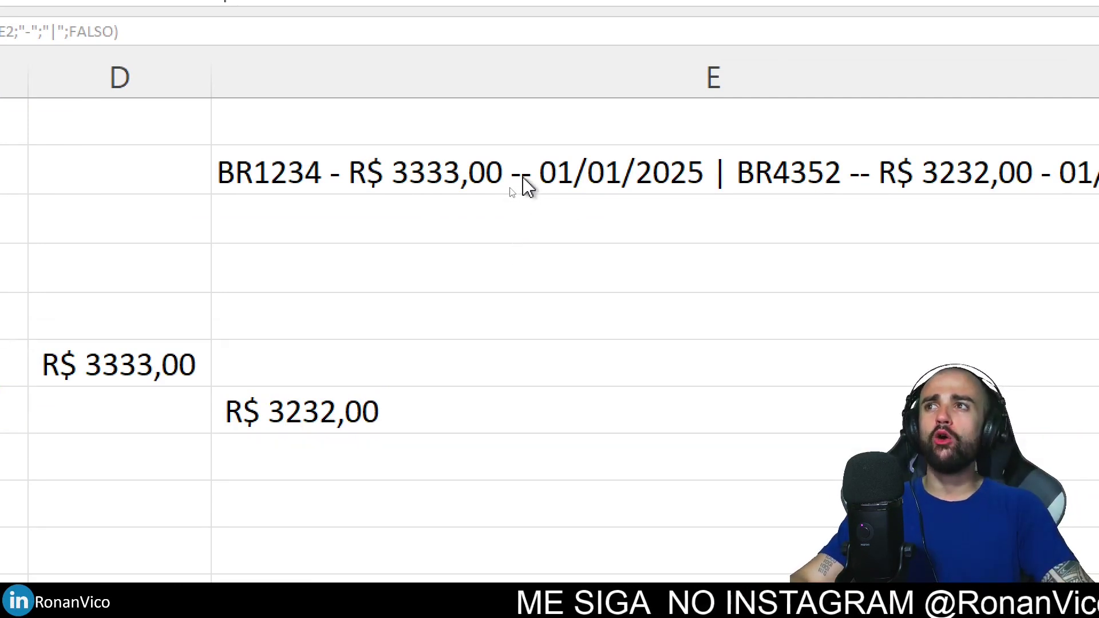
Step: Extend the dashes before 01/01/2025 in E2 to four
click(517, 182)
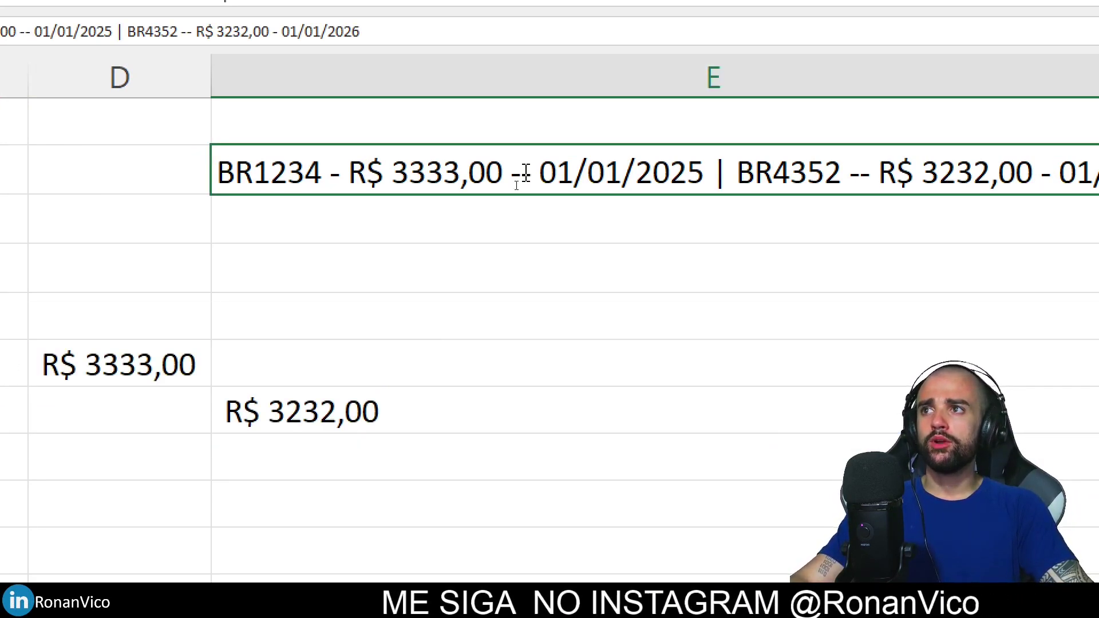
key(Down)
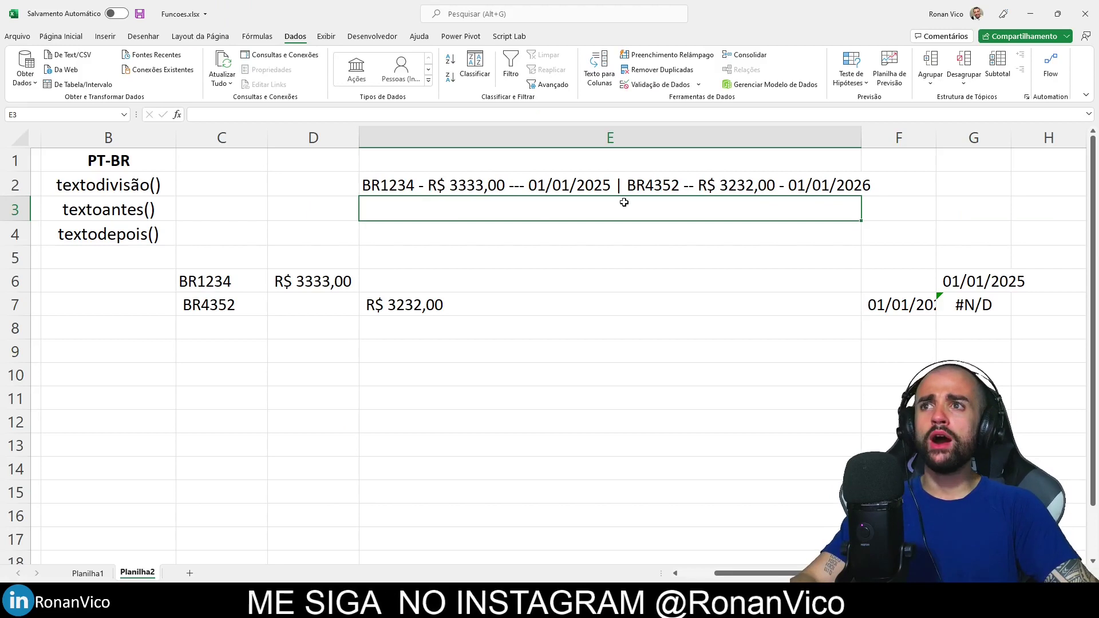
drag(912, 263, 959, 286)
key(Escape)
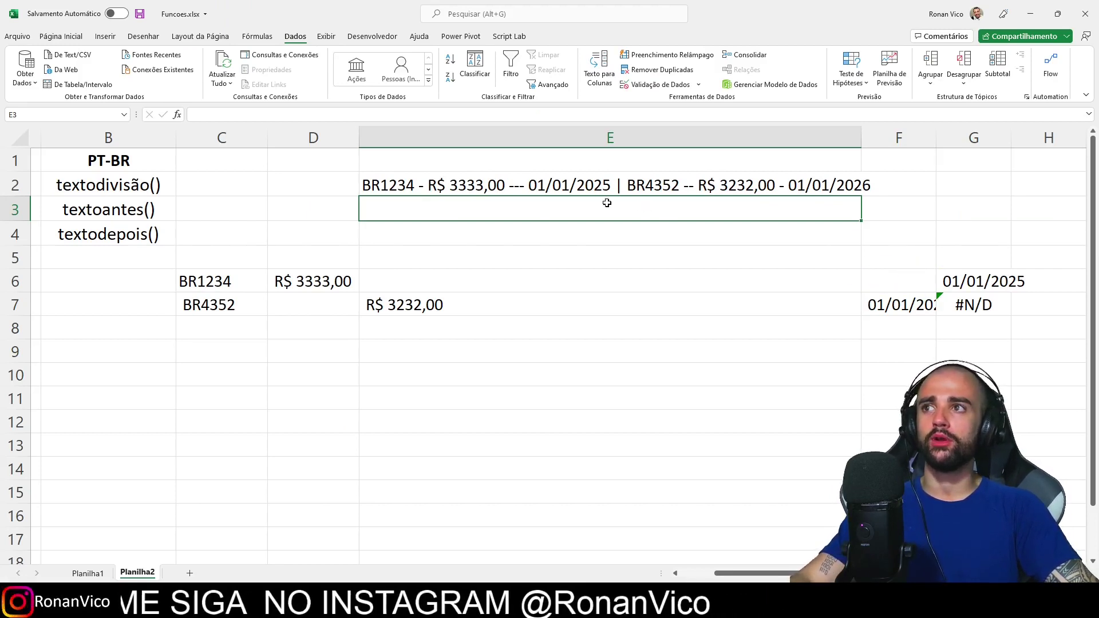
click(490, 181)
key(Down)
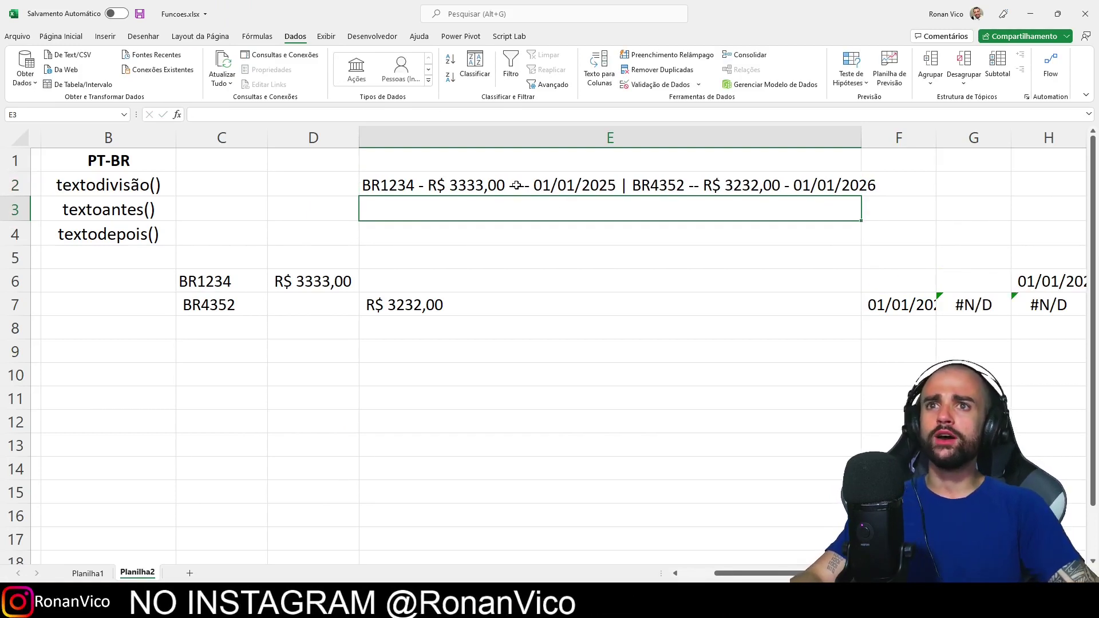
Step: Set C6's ignore_empty back to VERDADEIRO so rows 6–7 split without gaps
double_click(285, 285)
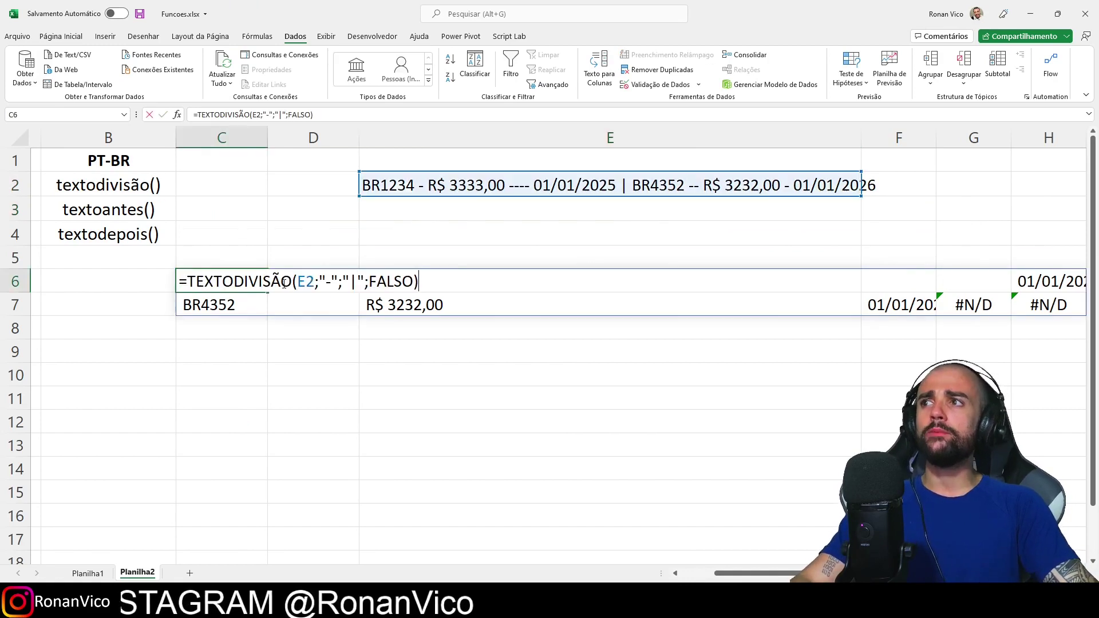
double_click(375, 282)
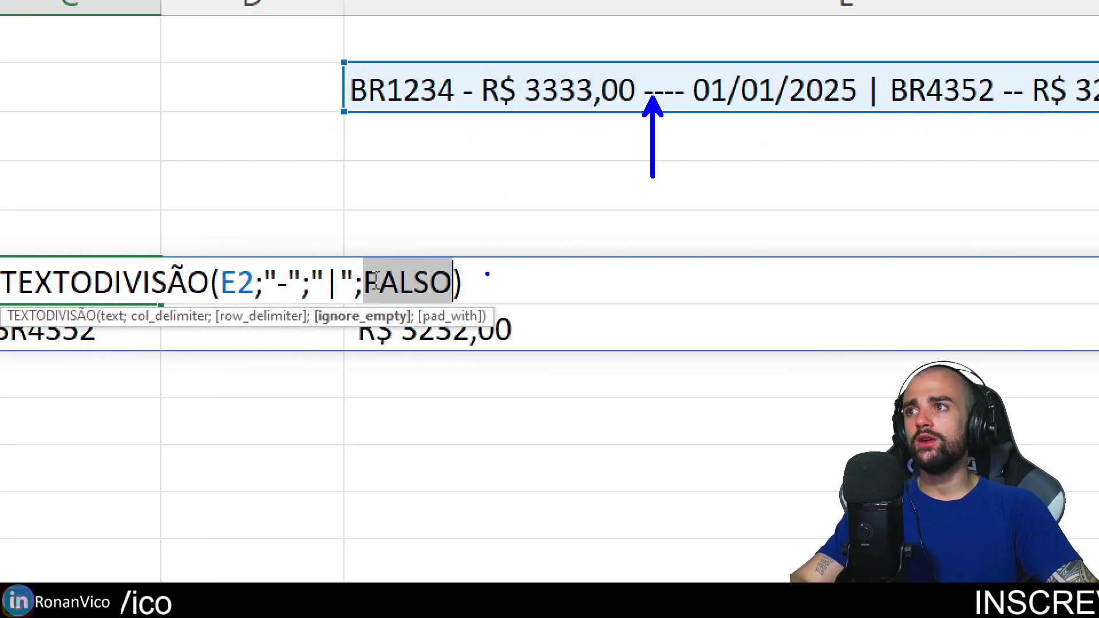
text(true)
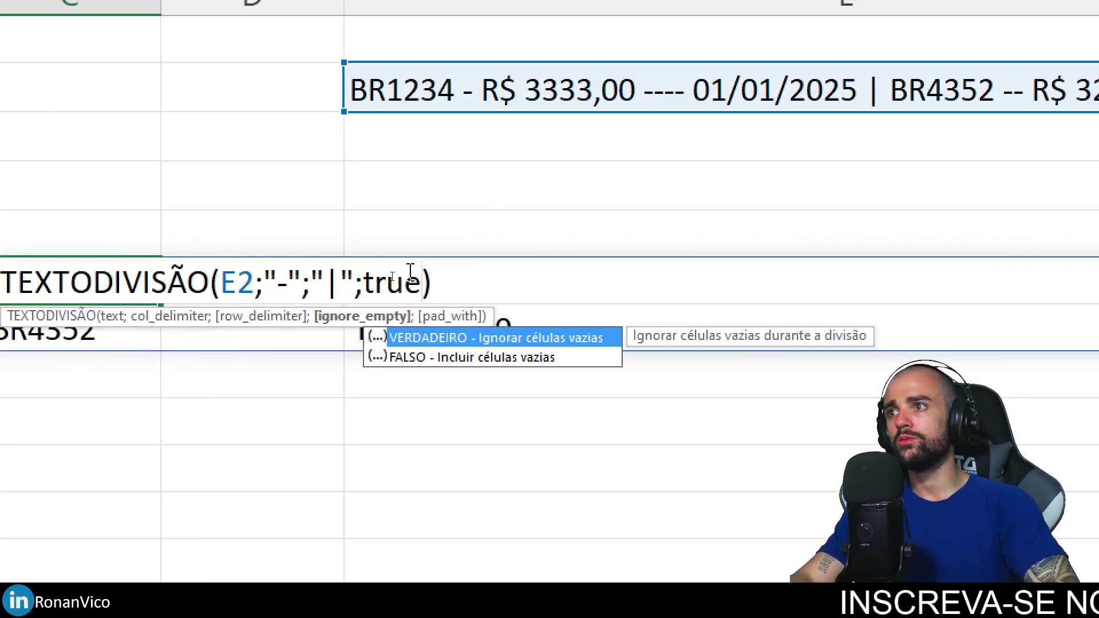
key(Tab)
key(Return)
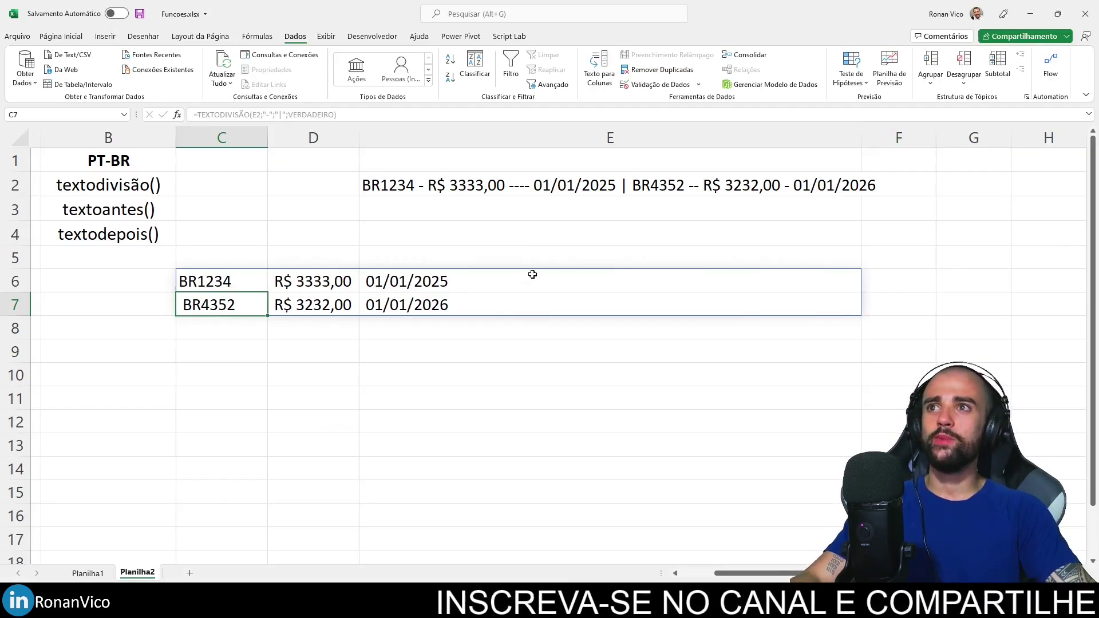
Step: Append "-PAGAMENTO" to the first record in E2, just before the pipe
click(481, 185)
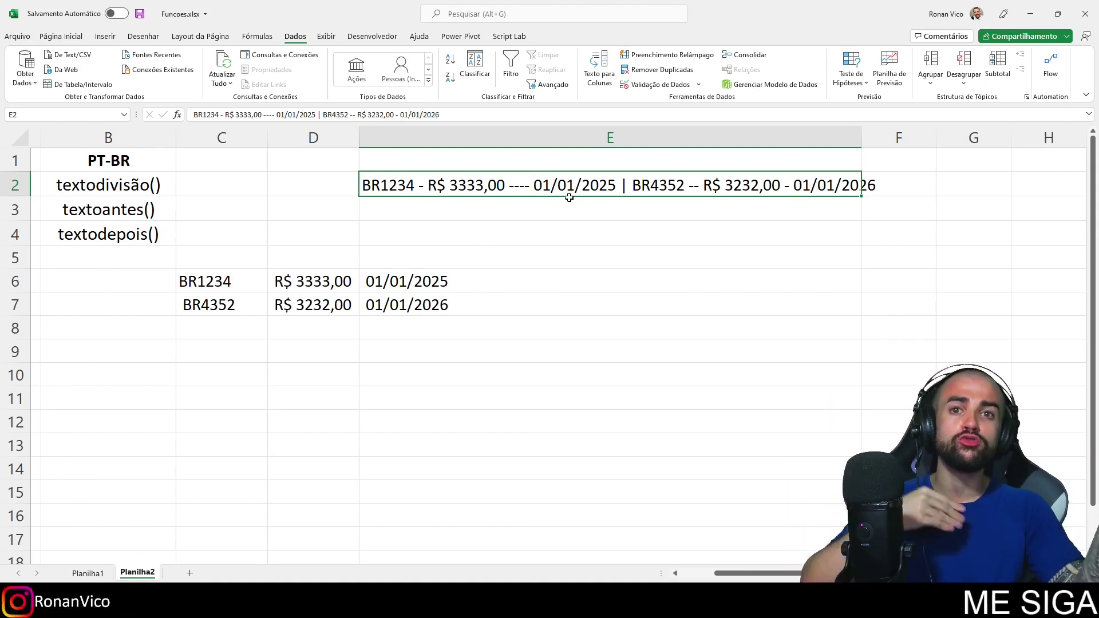
key(F2)
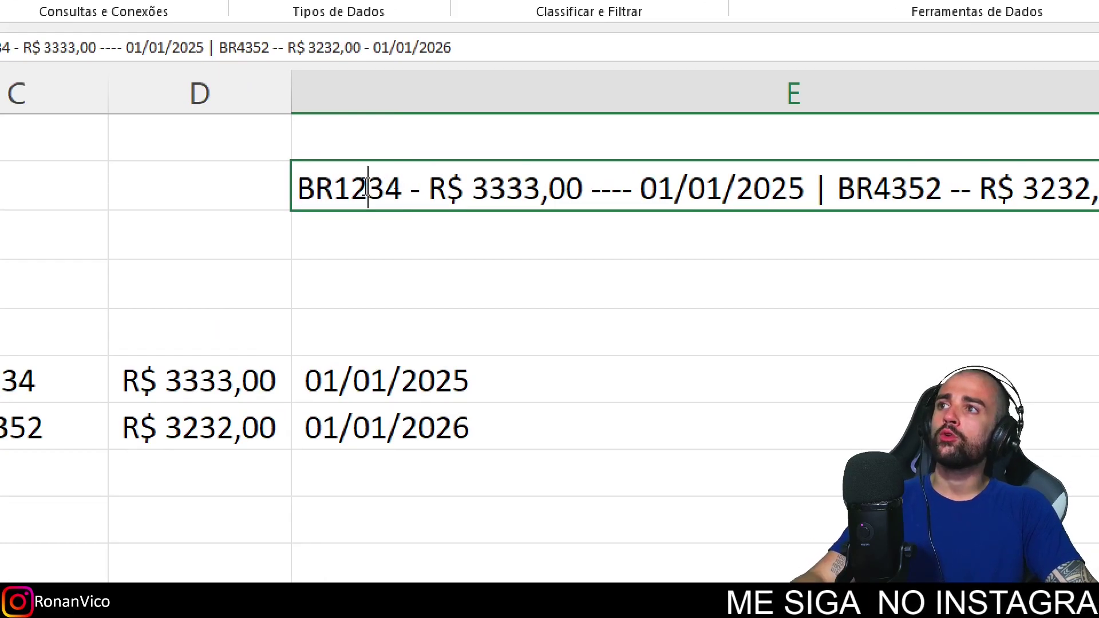
double_click(367, 189)
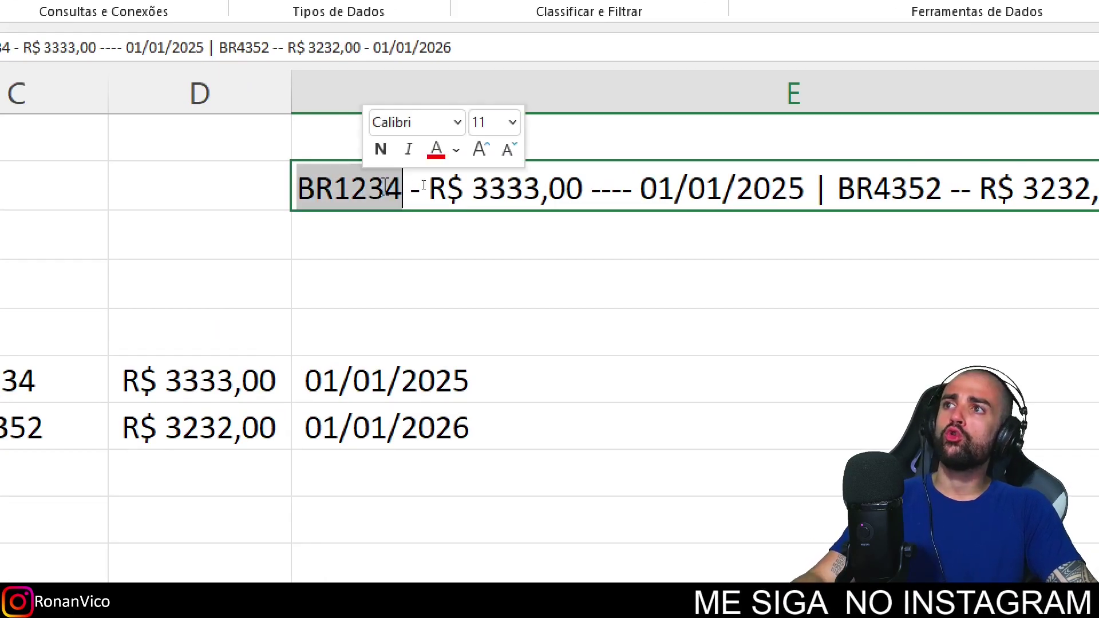
click(462, 189)
click(813, 188)
text(-)
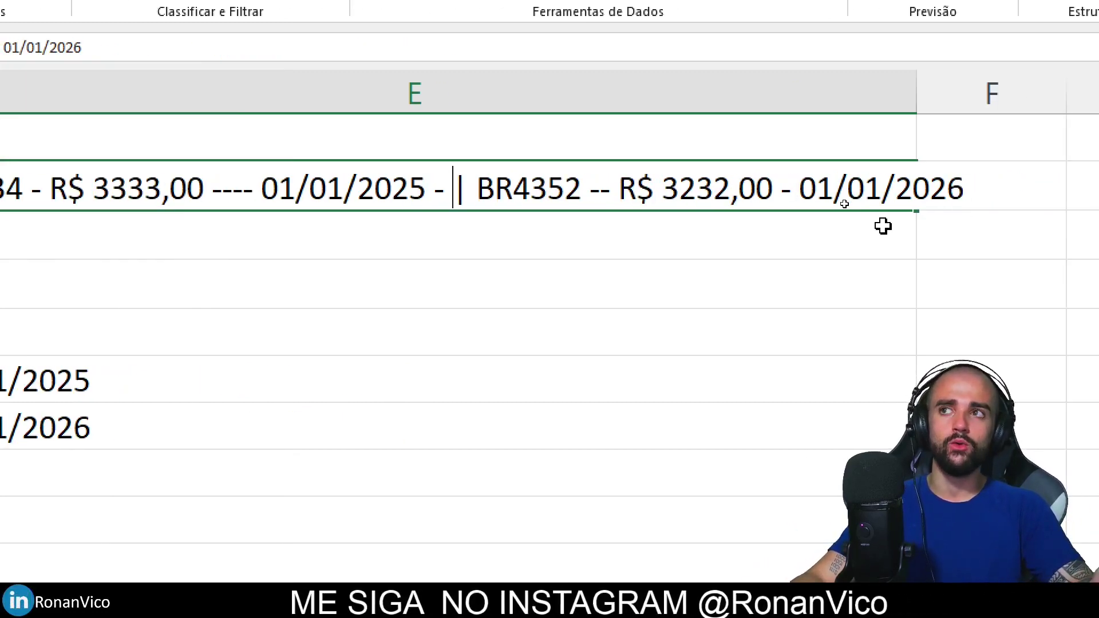
key(Delete)
key(Delete)
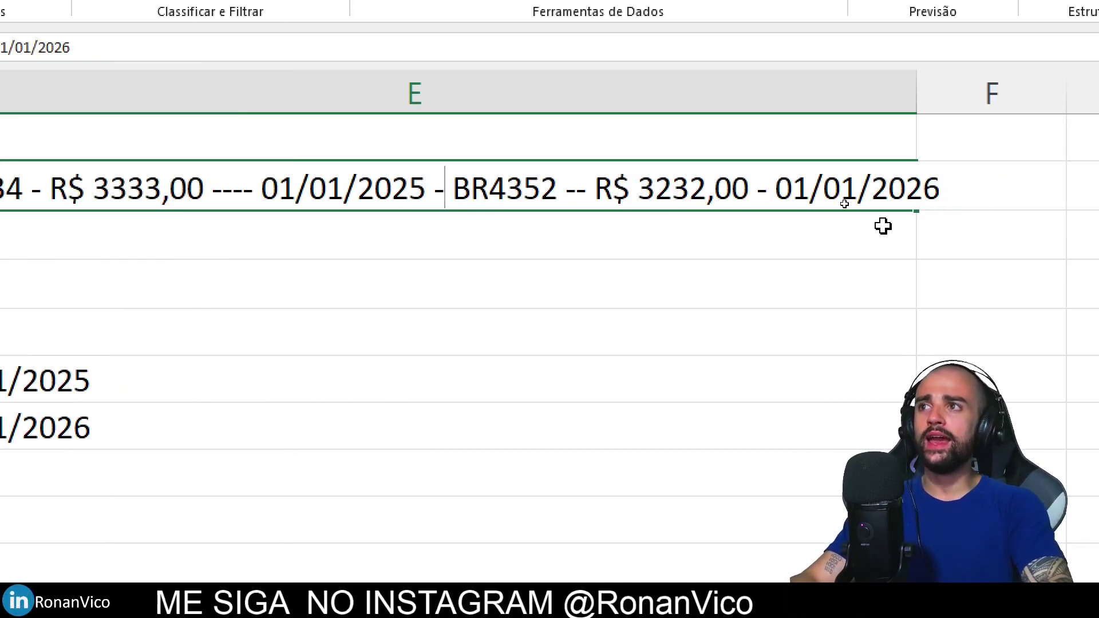
text(|Z)
key(BackSpace)
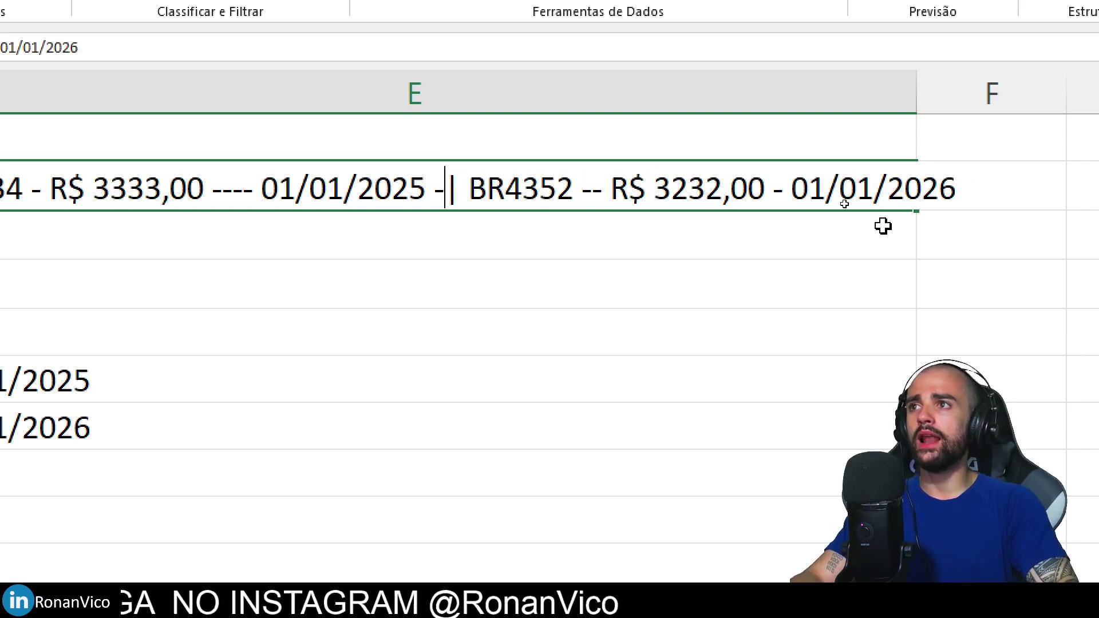
key(Left)
text(PAGAMENTO)
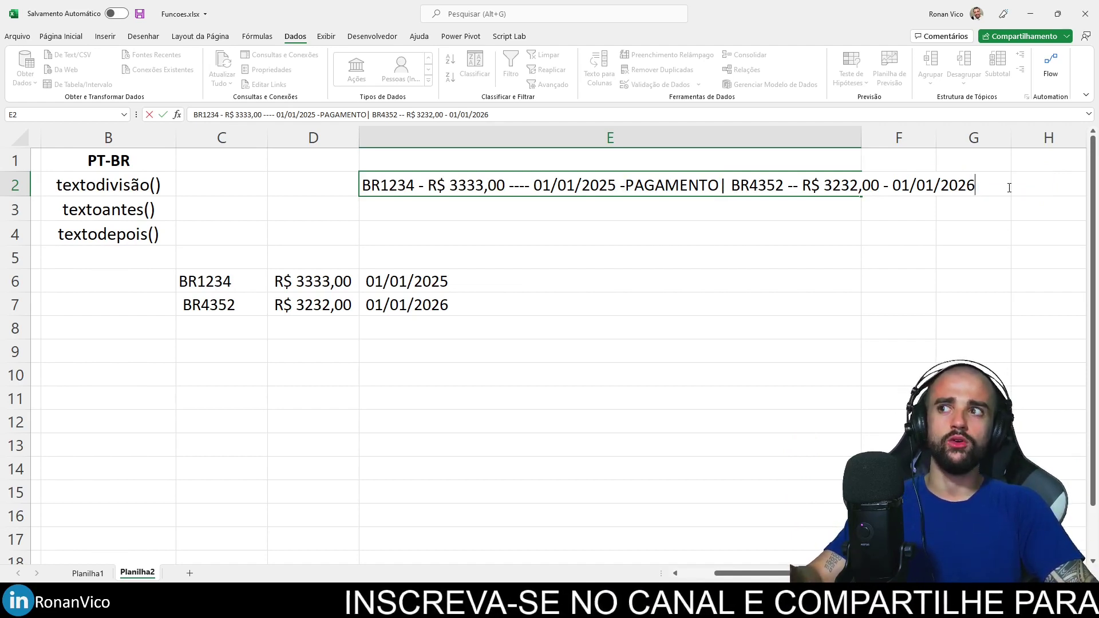
key(Return)
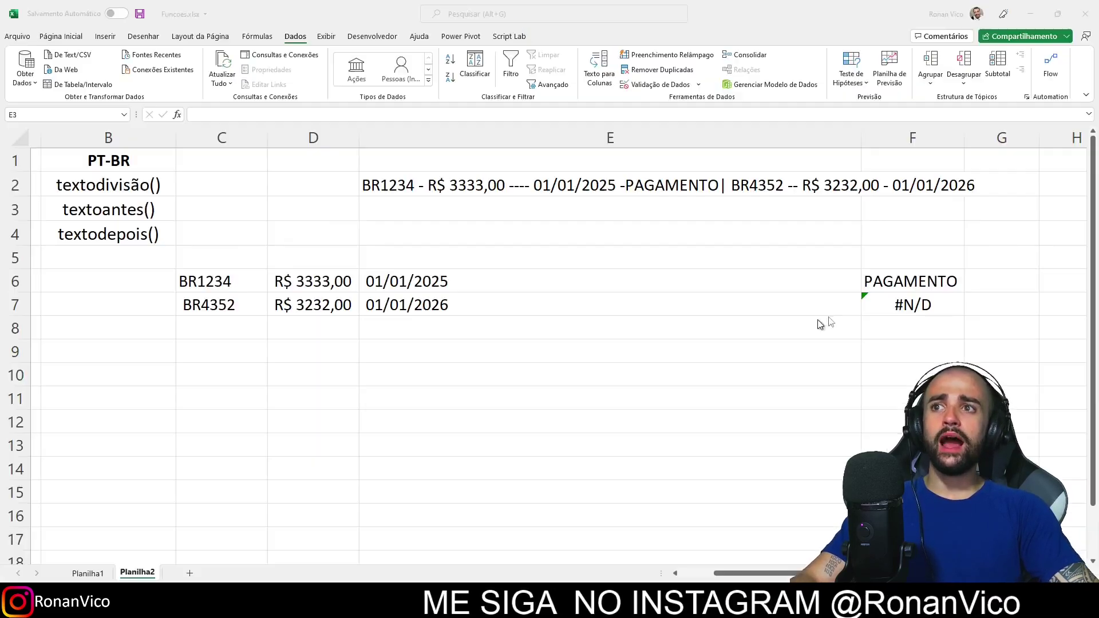
Step: Select the spilled range C6:F7 to inspect the #N/D in F7
click(912, 304)
drag(228, 281, 965, 310)
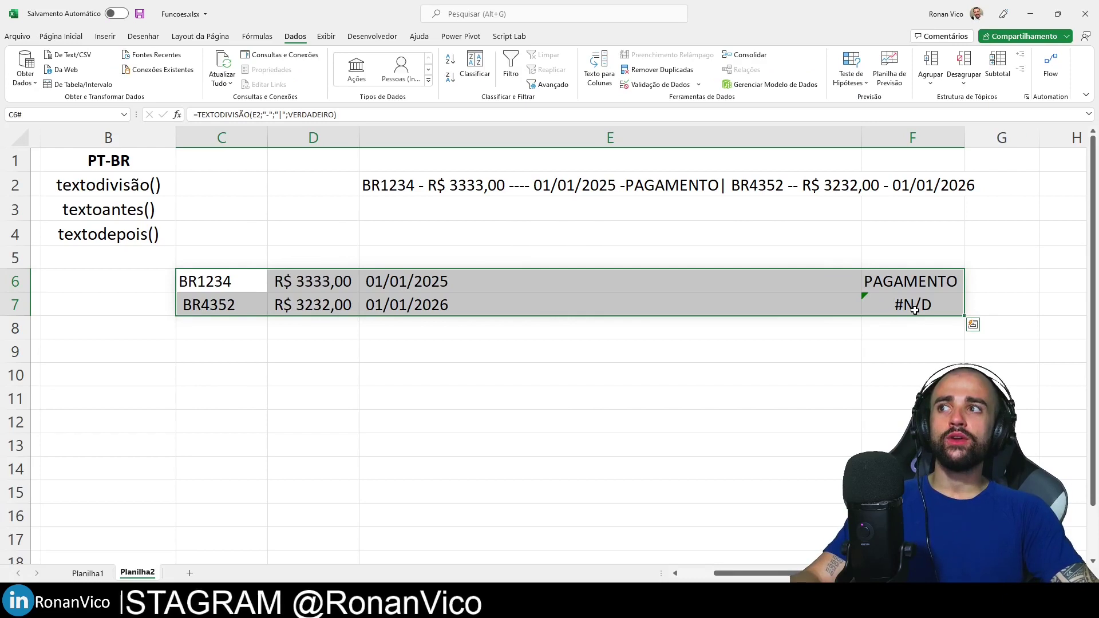
drag(180, 291, 954, 318)
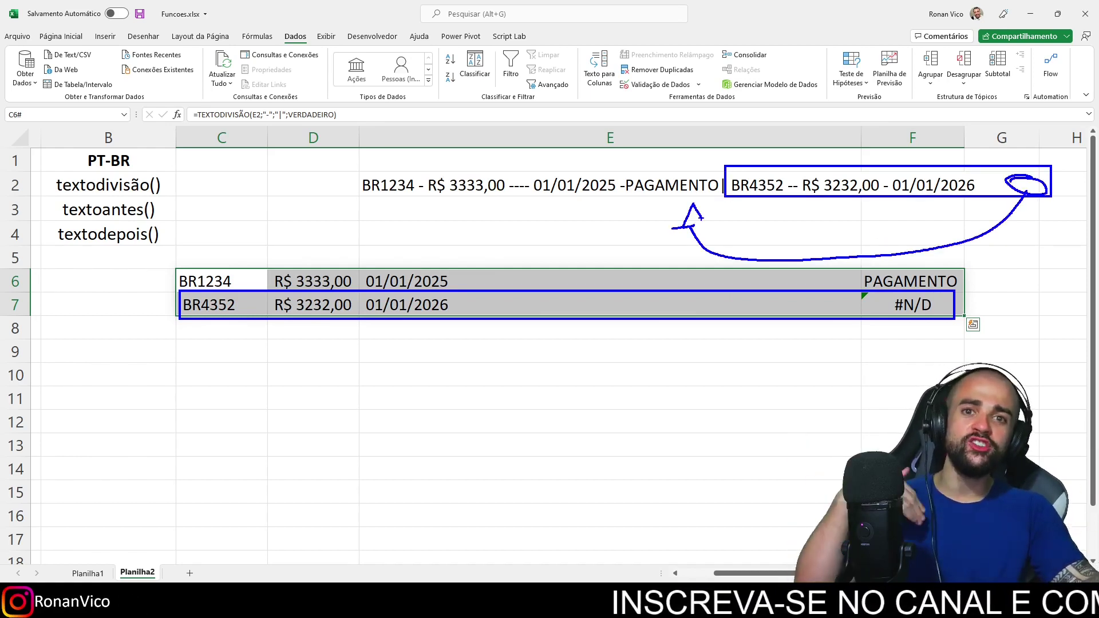
key(Escape)
click(259, 288)
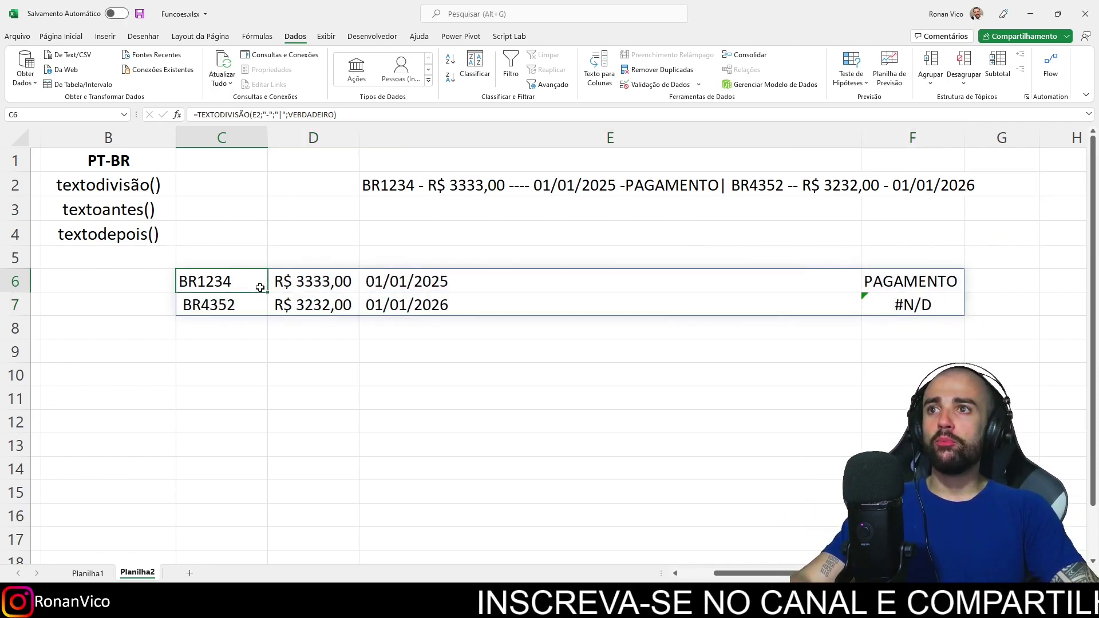
Step: Add "SEM OBSERVAÇÃO" as C6's pad_with argument, replacing F7's #N/D
double_click(260, 288)
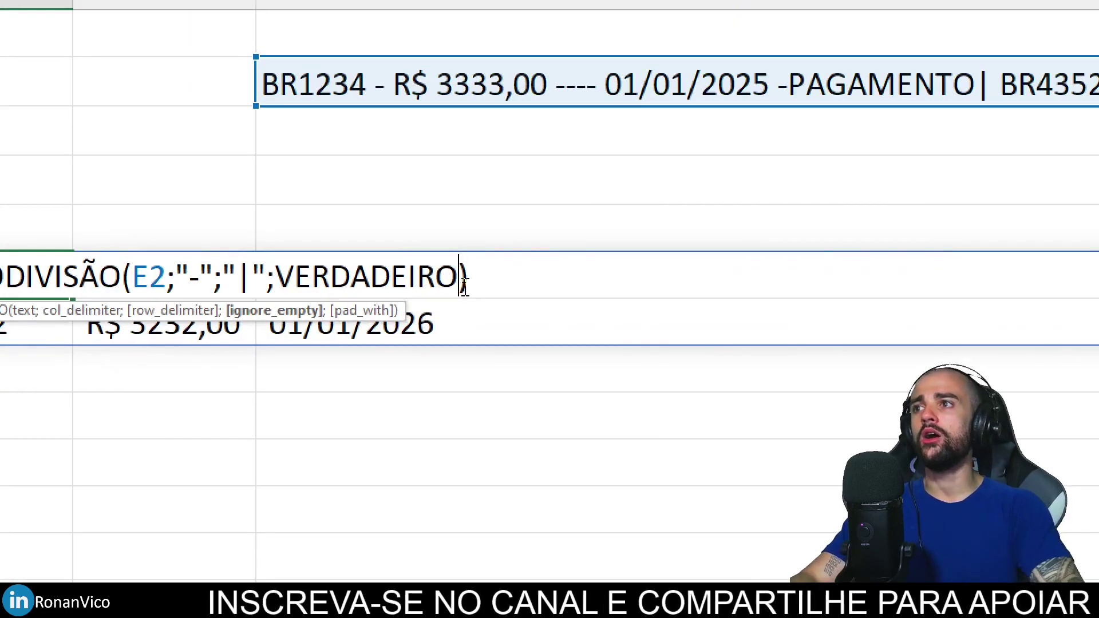
text(;"SEM OBSERVAÇÃO)
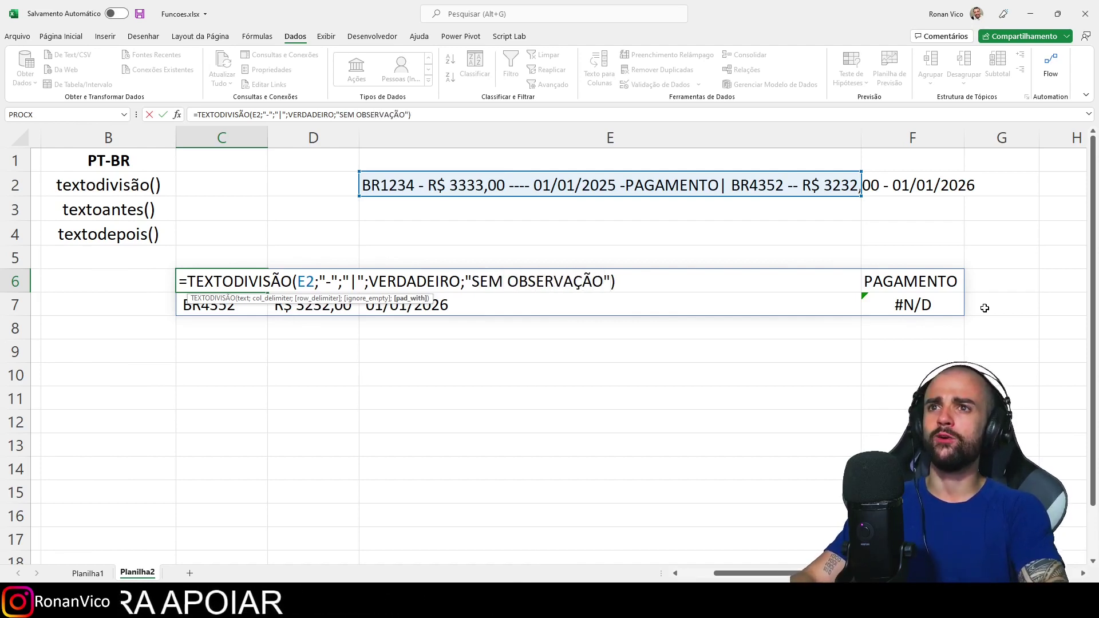
key(Return)
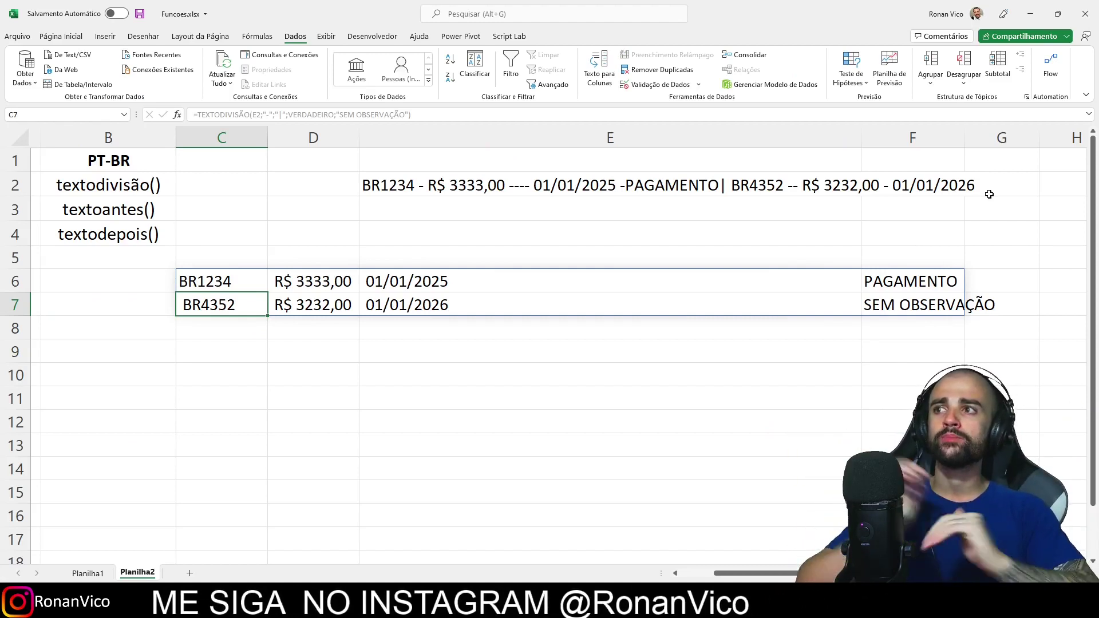
double_click(227, 287)
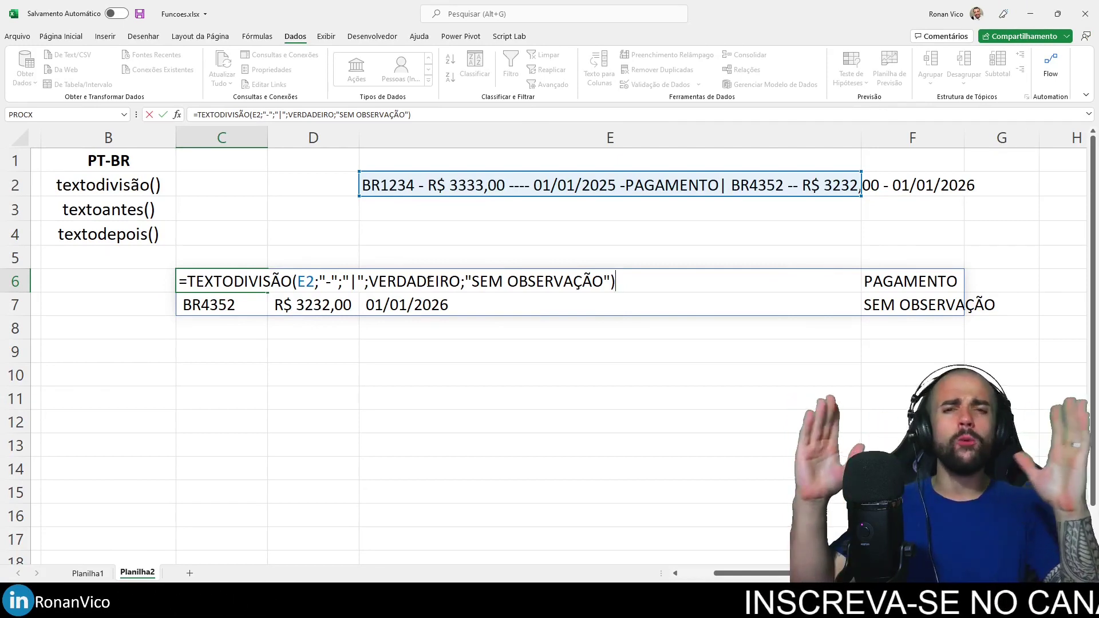
key(ctrl+Return)
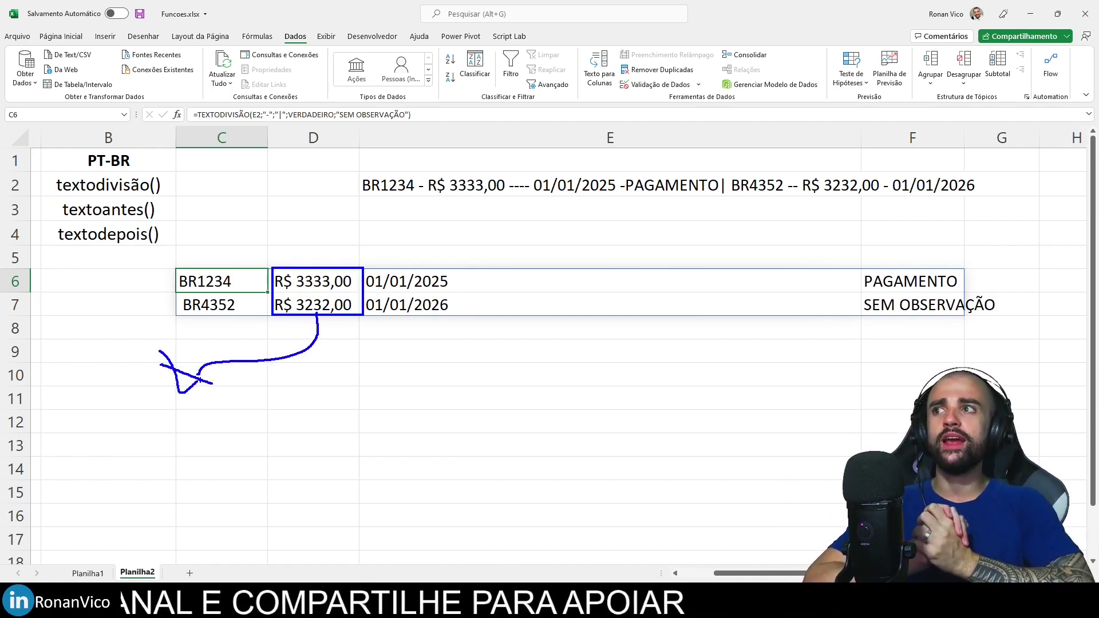
key(Escape)
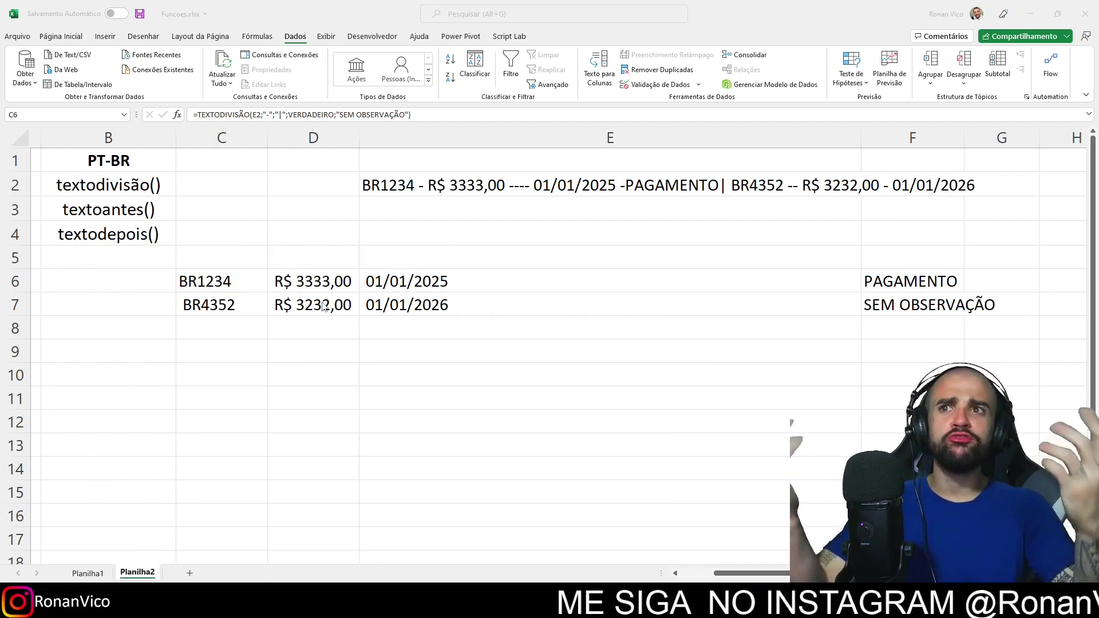
click(194, 290)
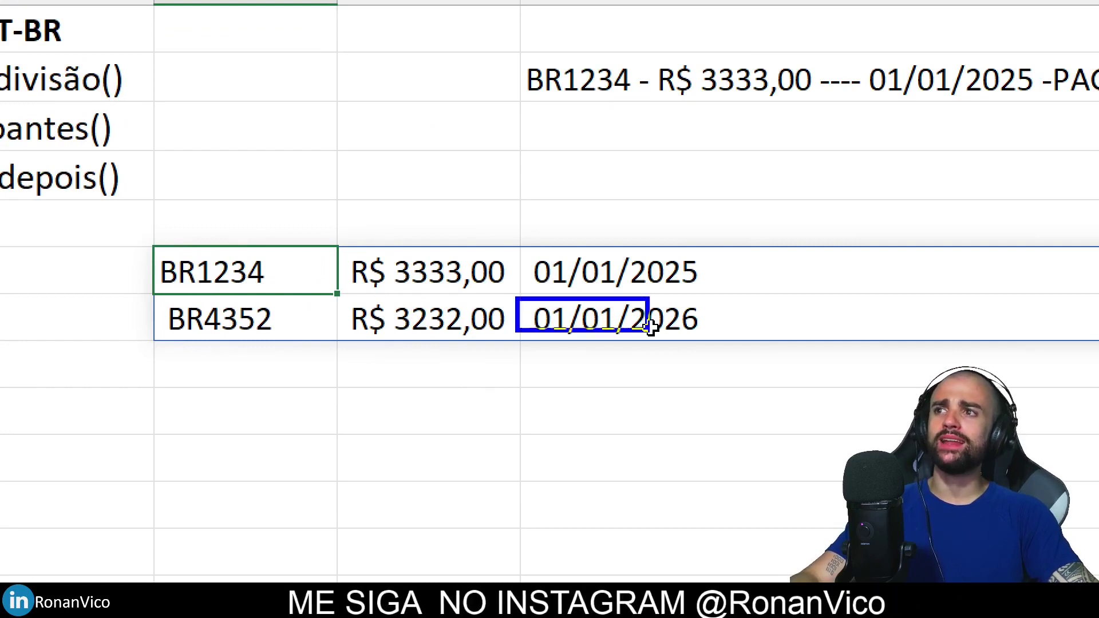
Step: Wrap C6's split formula in CLASSIFICAR(...;3;-1) to sort by date descending
double_click(182, 264)
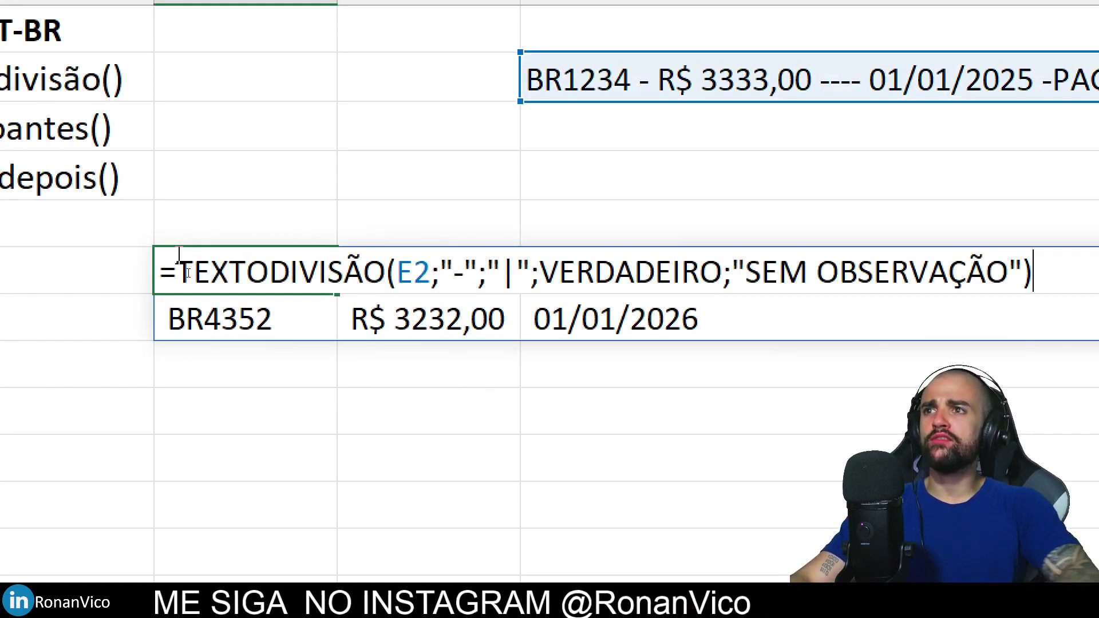
text(Classi)
key(Tab)
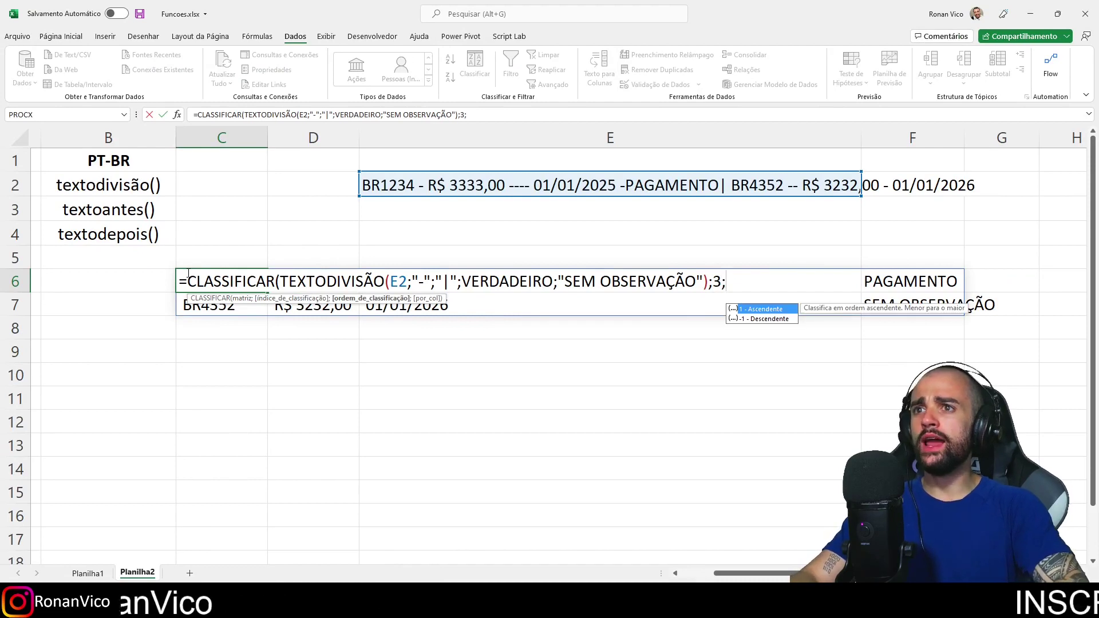
text(-1))
key(Return)
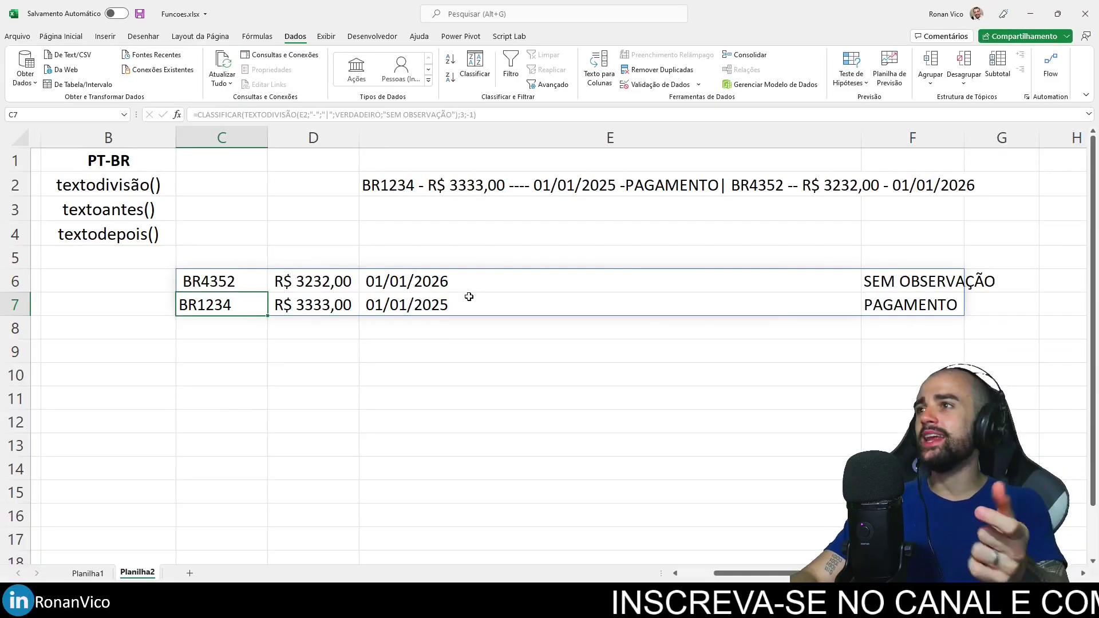
key(Up)
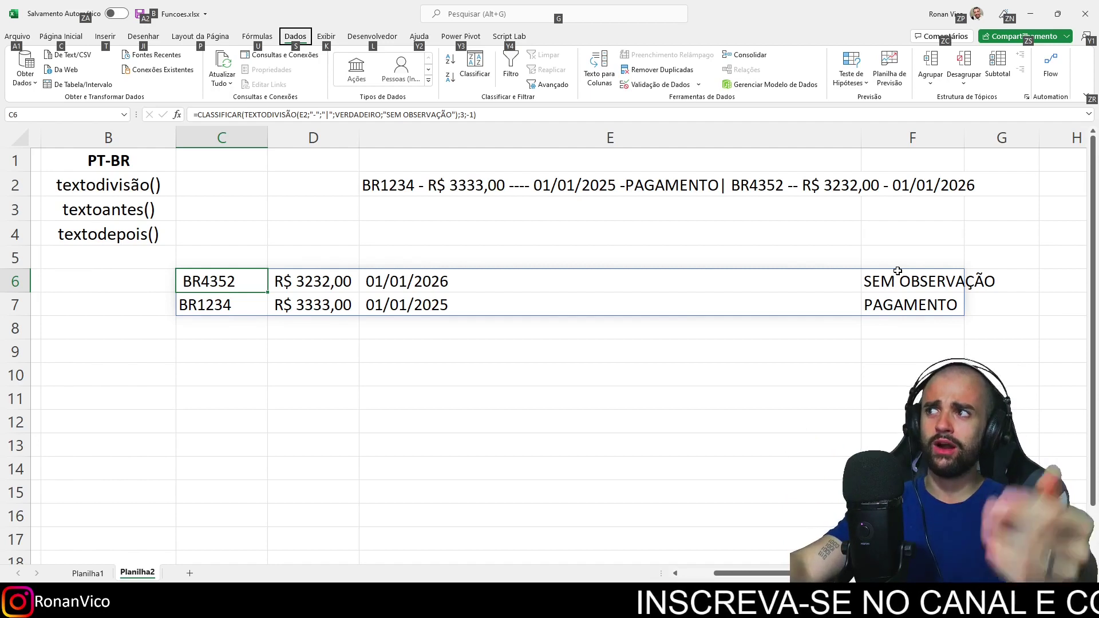
key(Escape)
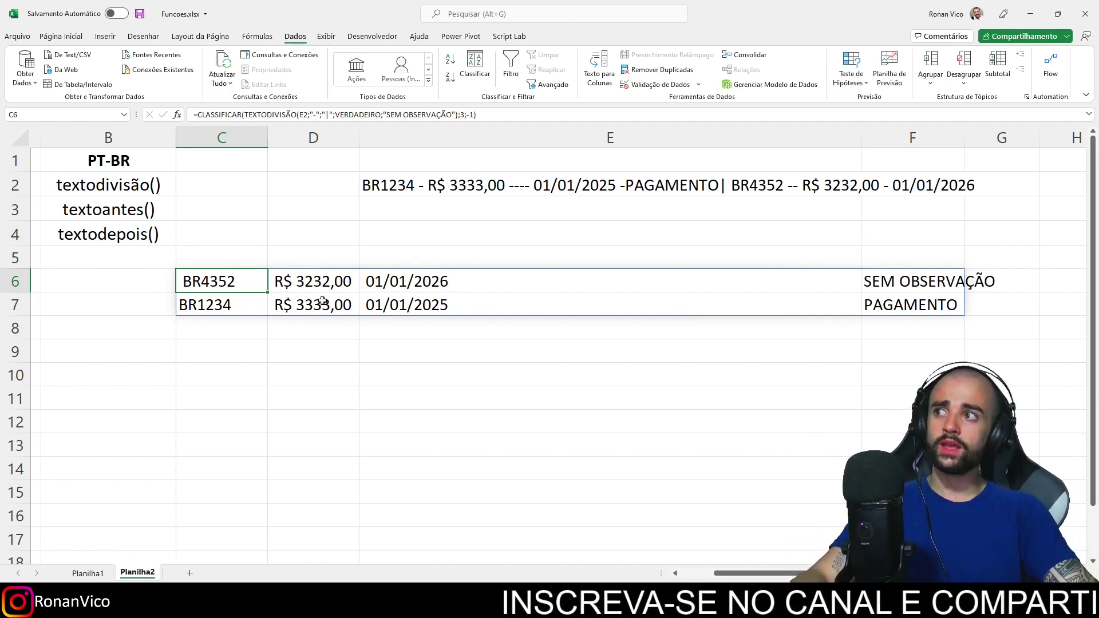
Step: Review the English function names in column A, such as textafter() in A4
click(100, 213)
key(Down)
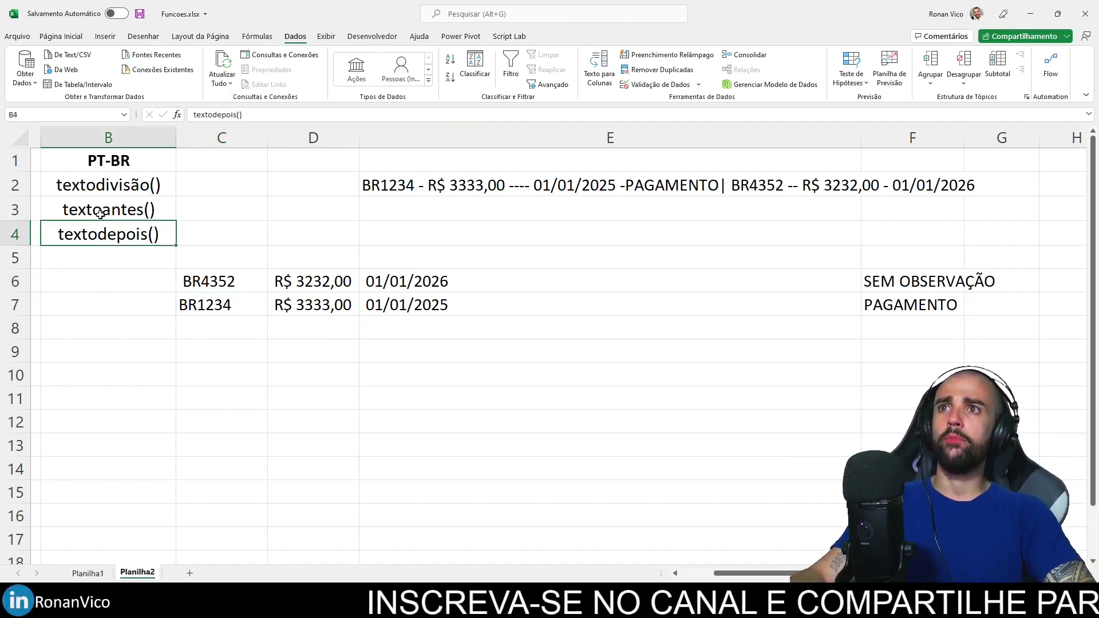
key(Left)
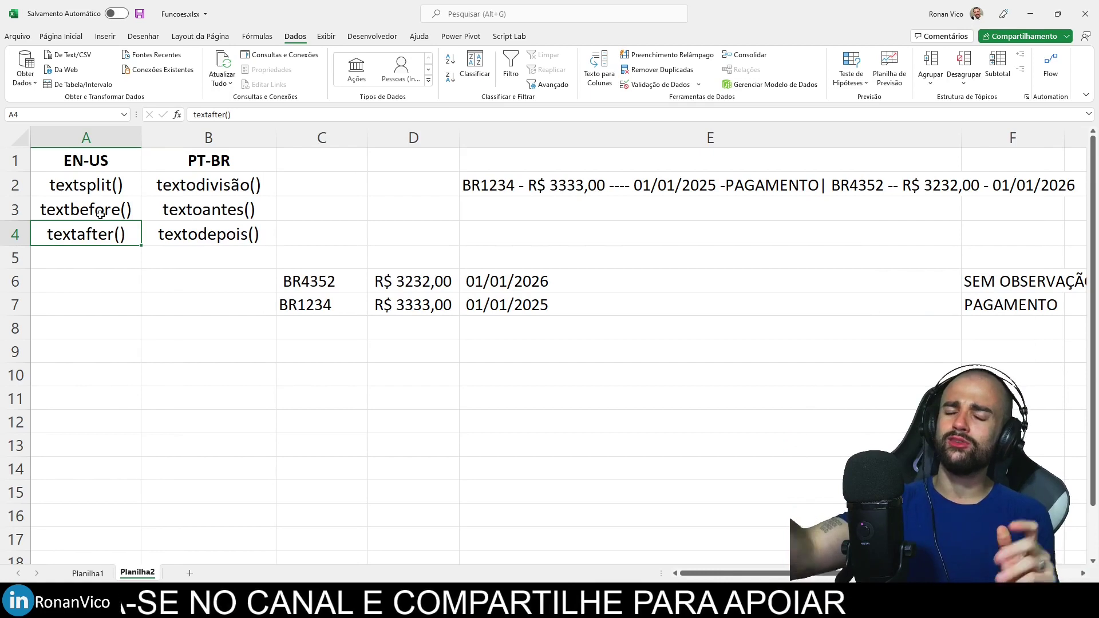
key(Down)
key(Down)
key(Down)
key(Right)
key(Down)
key(Down)
key(Down)
key(Right)
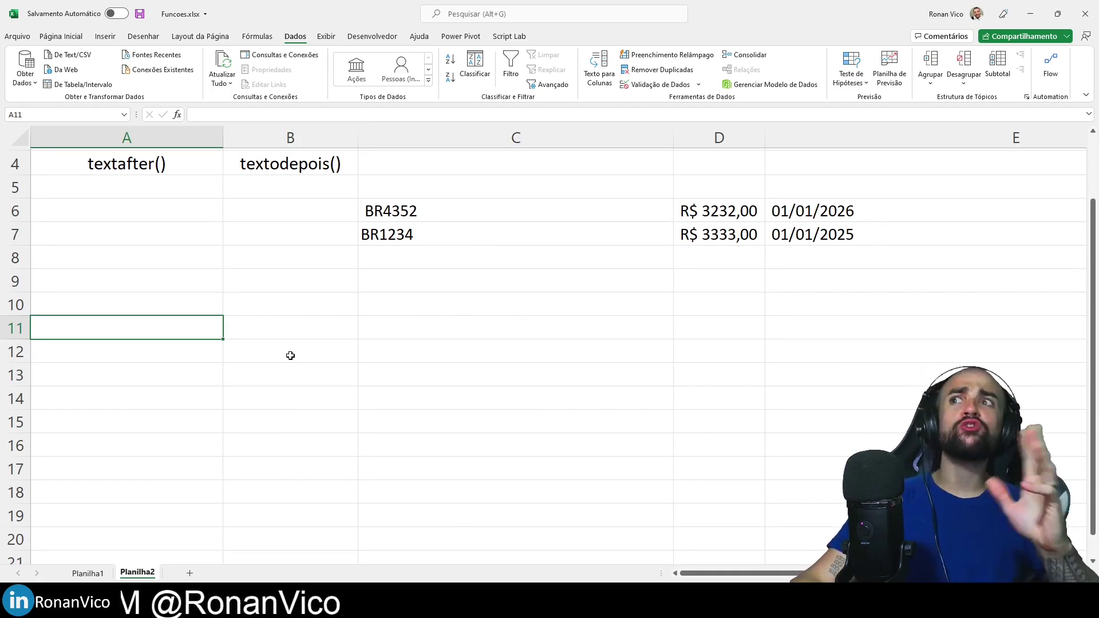
scroll(270, 380, down, 2)
scroll(297, 375, up, 2)
scroll(265, 332, down, 1)
Step: Enter a three-word all-caps sample phrase, a name followed by TOP, in C11
click(382, 257)
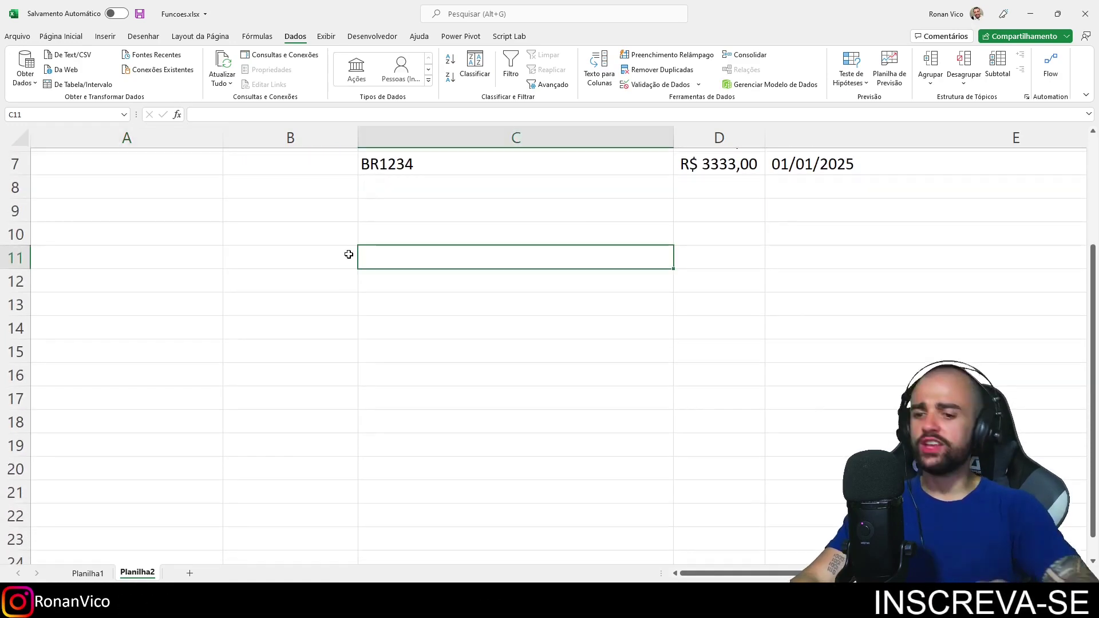
text(RONAN VICO TOP)
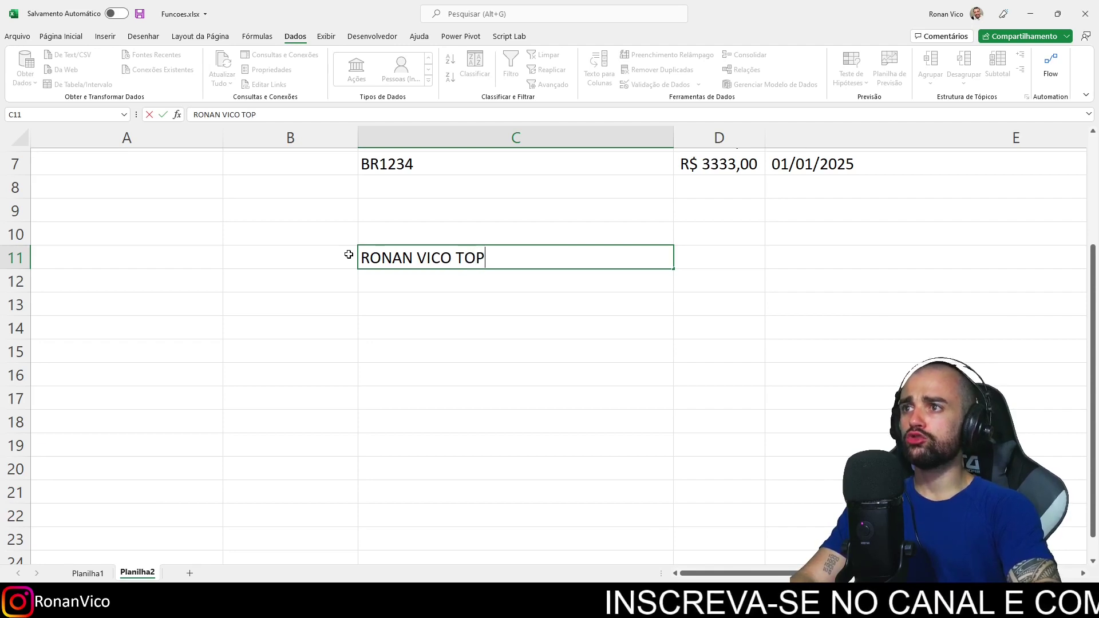
key(Return)
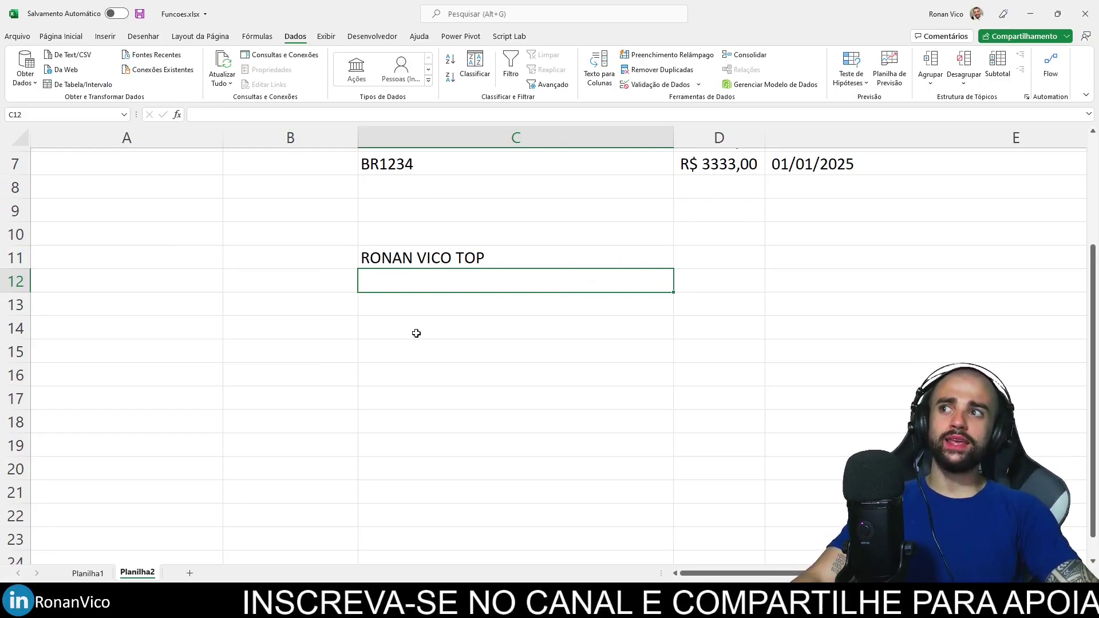
click(155, 263)
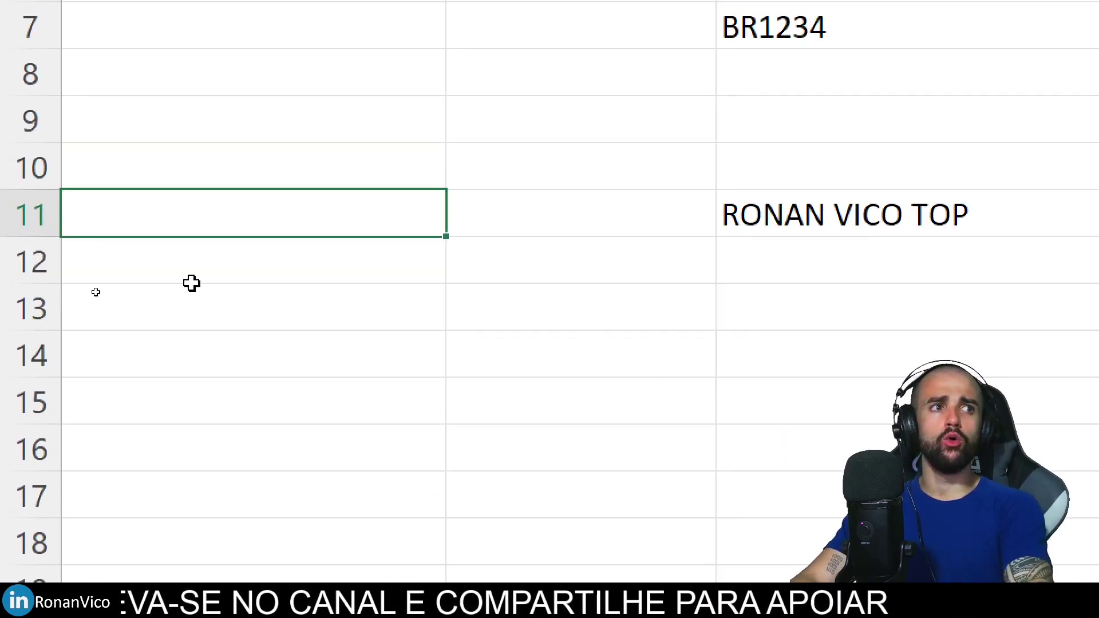
Step: Enter =TEXTOANTES(C11;" ") in A11 to return C11's first word
text(=)
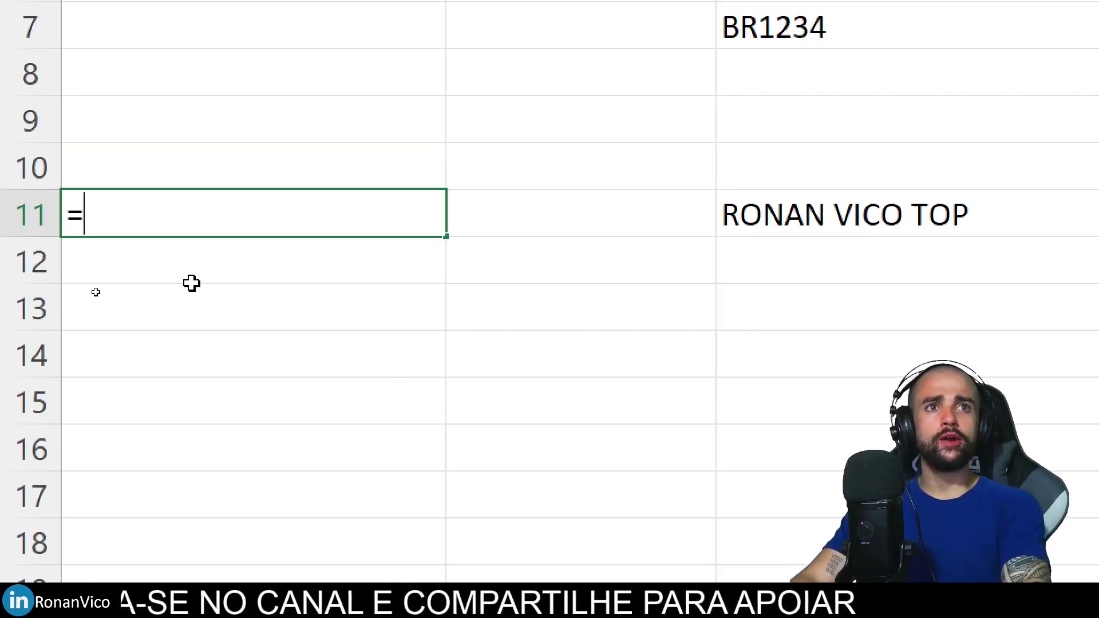
text(texto)
key(Down)
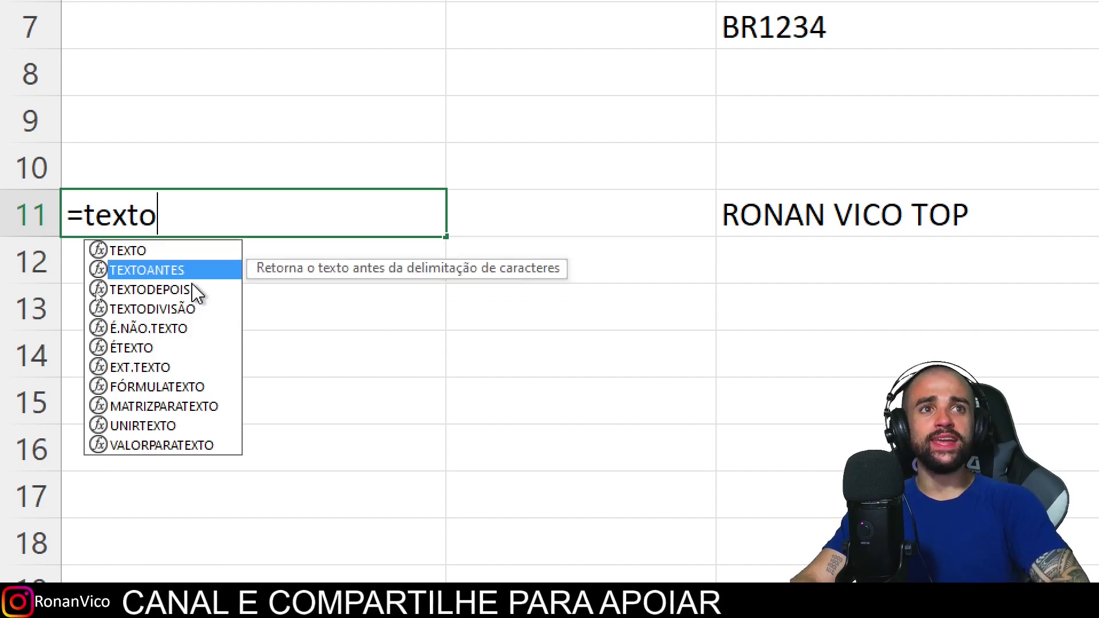
key(Tab)
click(889, 222)
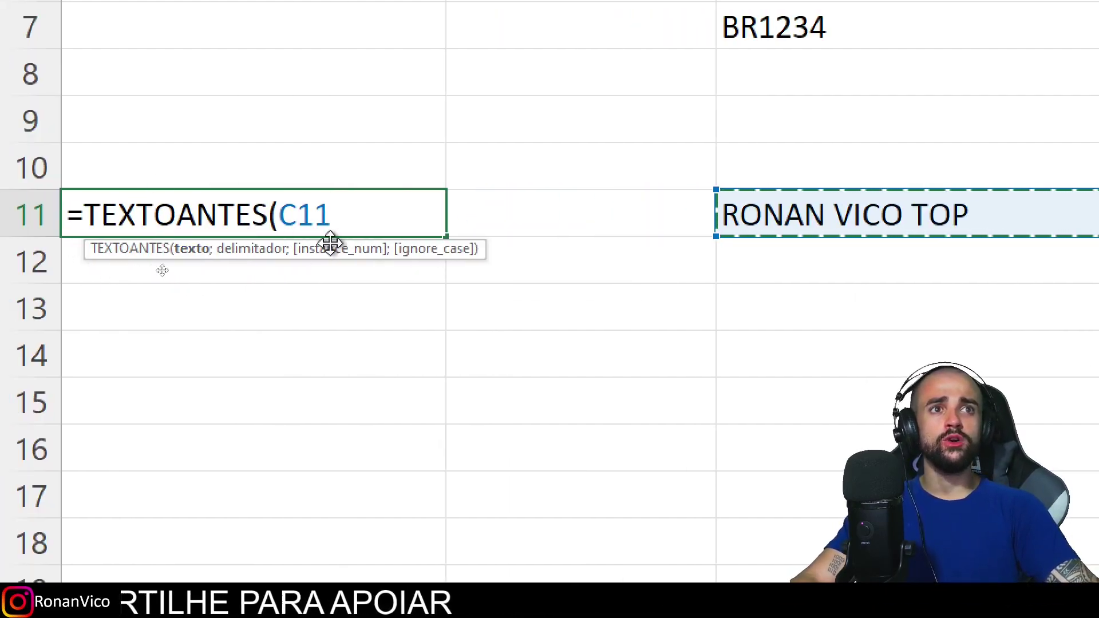
text(;")
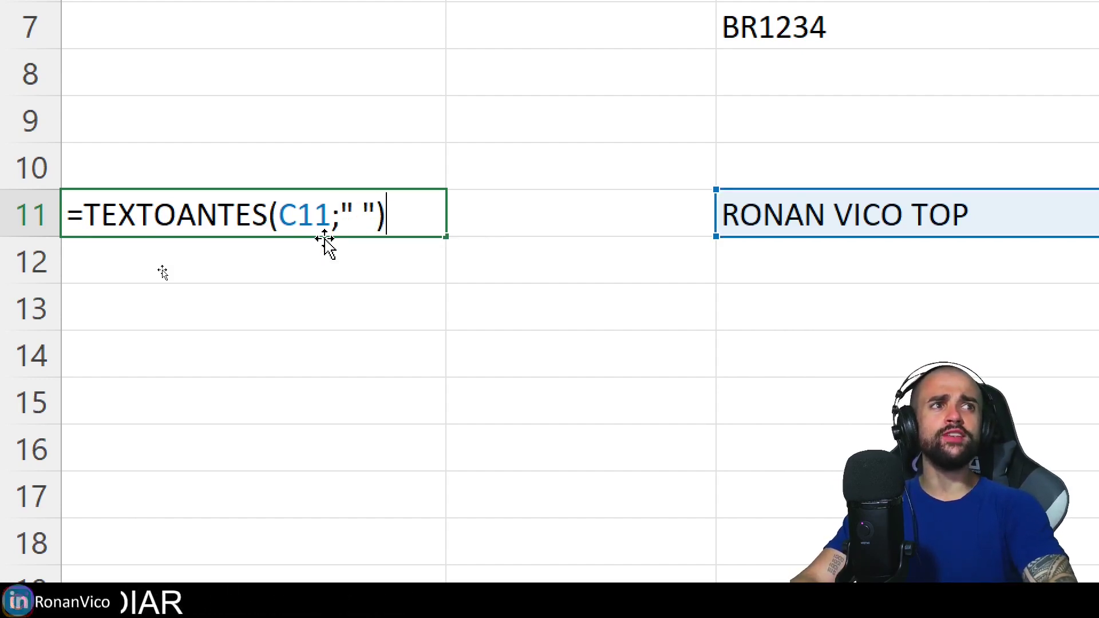
key(Return)
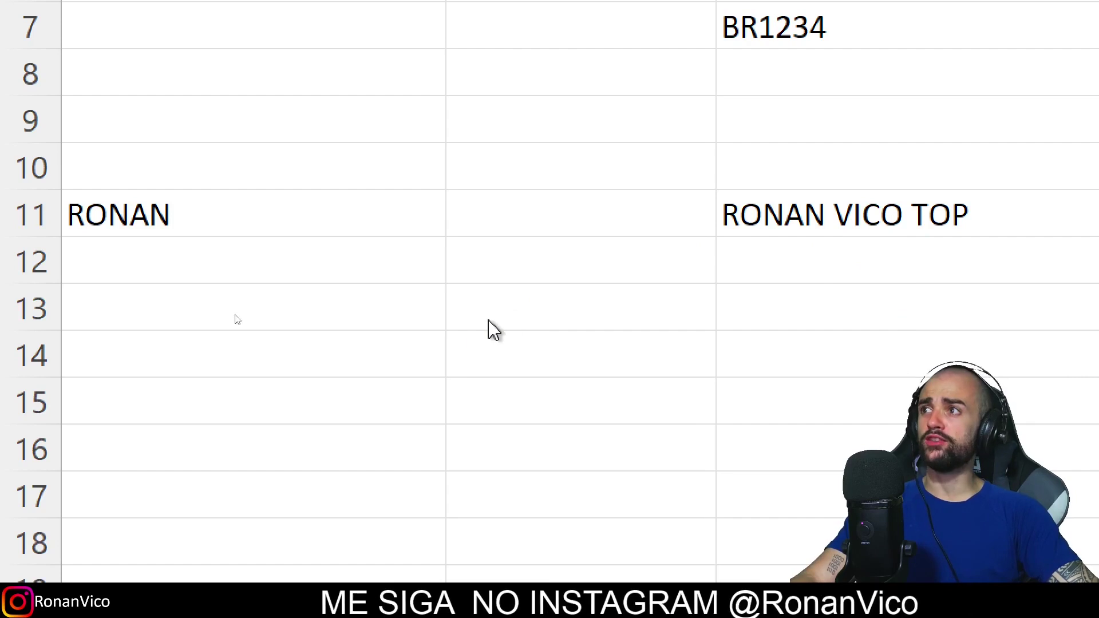
click(128, 259)
click(388, 225)
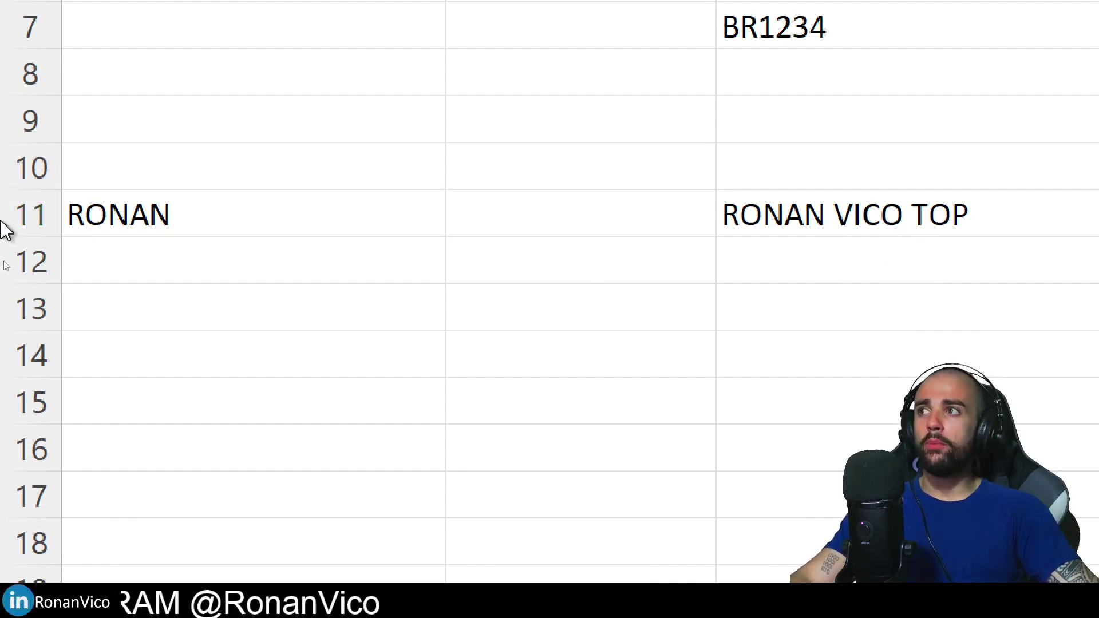
Step: Enter =TEXTOANTES(C11;" ";2) in A12 to return the text before the second space
click(220, 263)
text(tex)
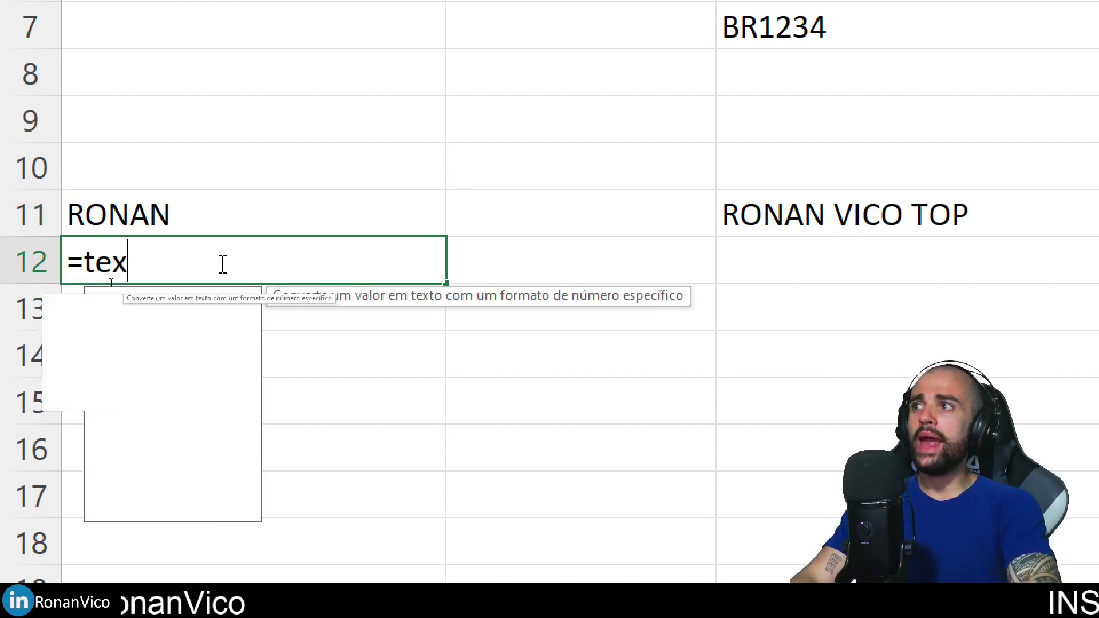
text(to)
key(Down)
key(Tab)
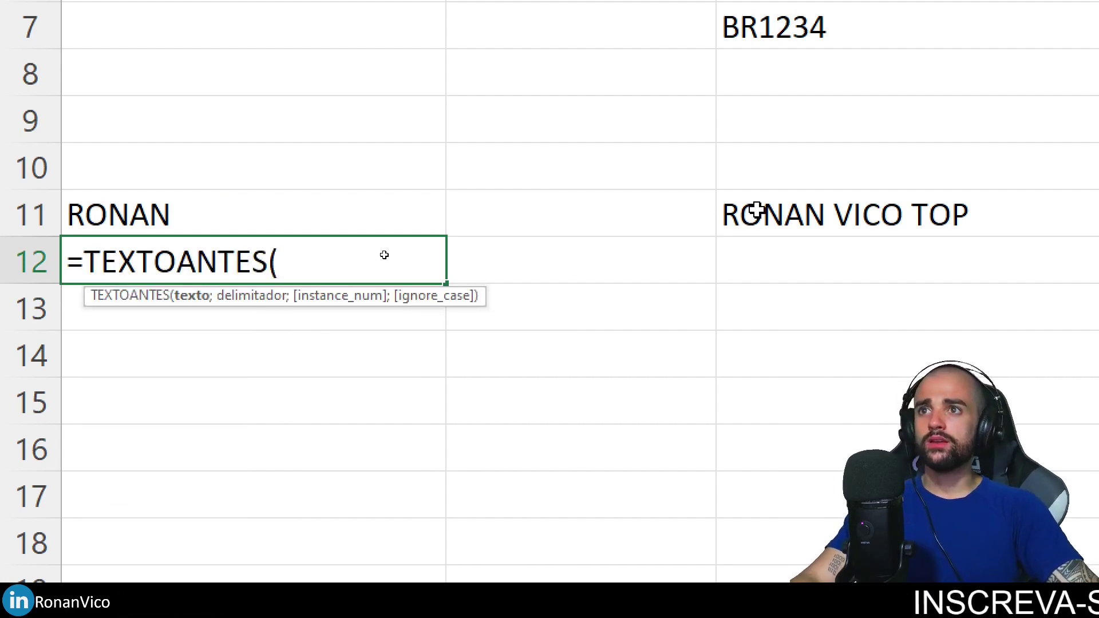
click(763, 209)
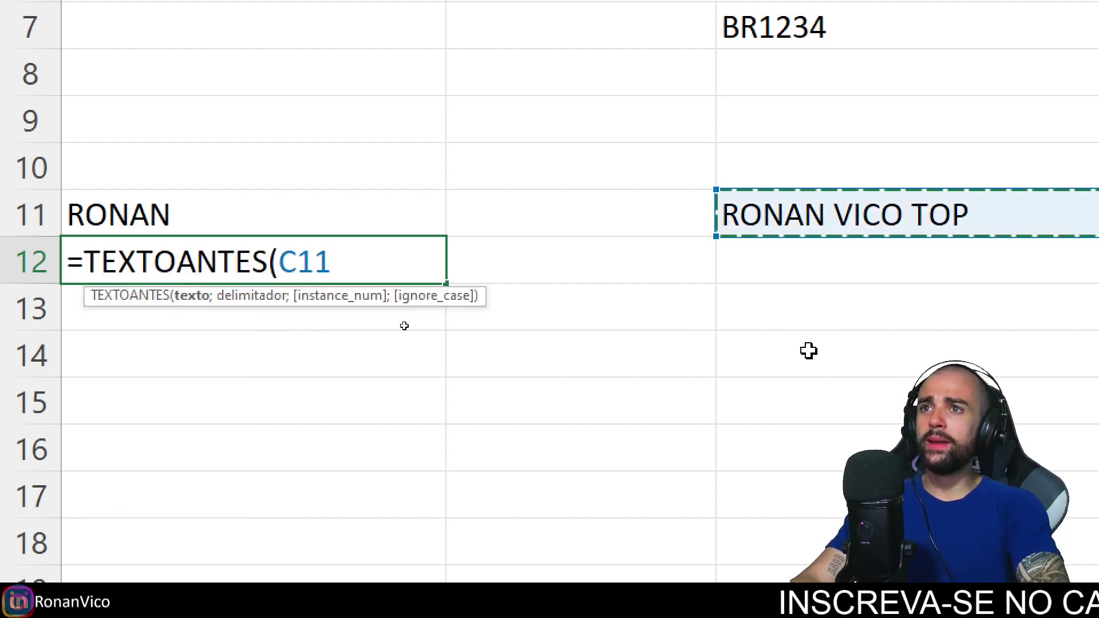
text(;)
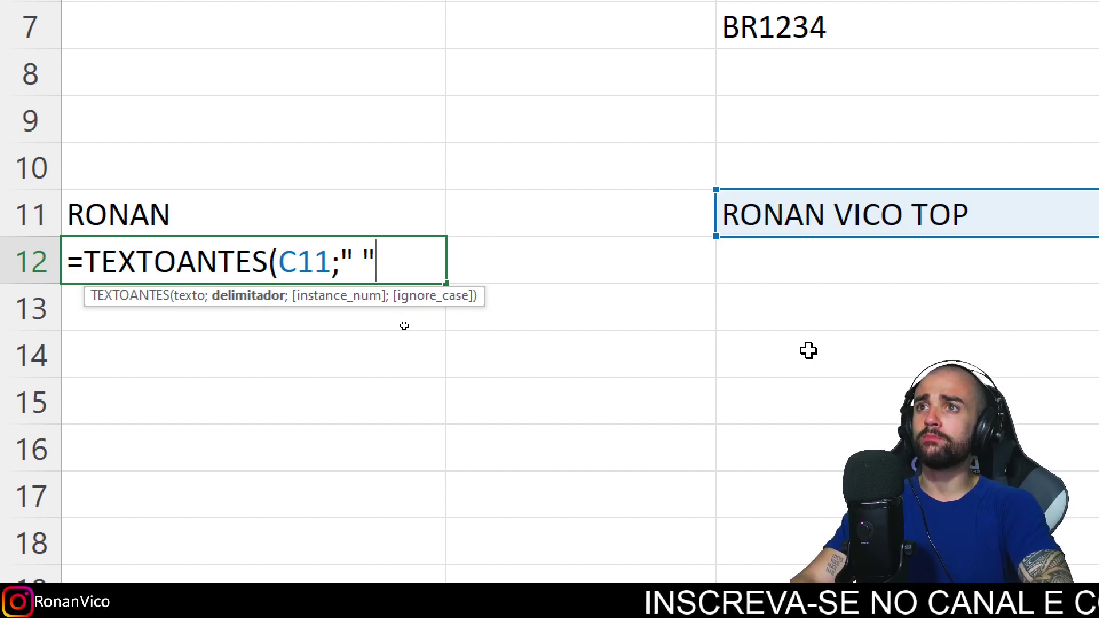
text(2)
key(Return)
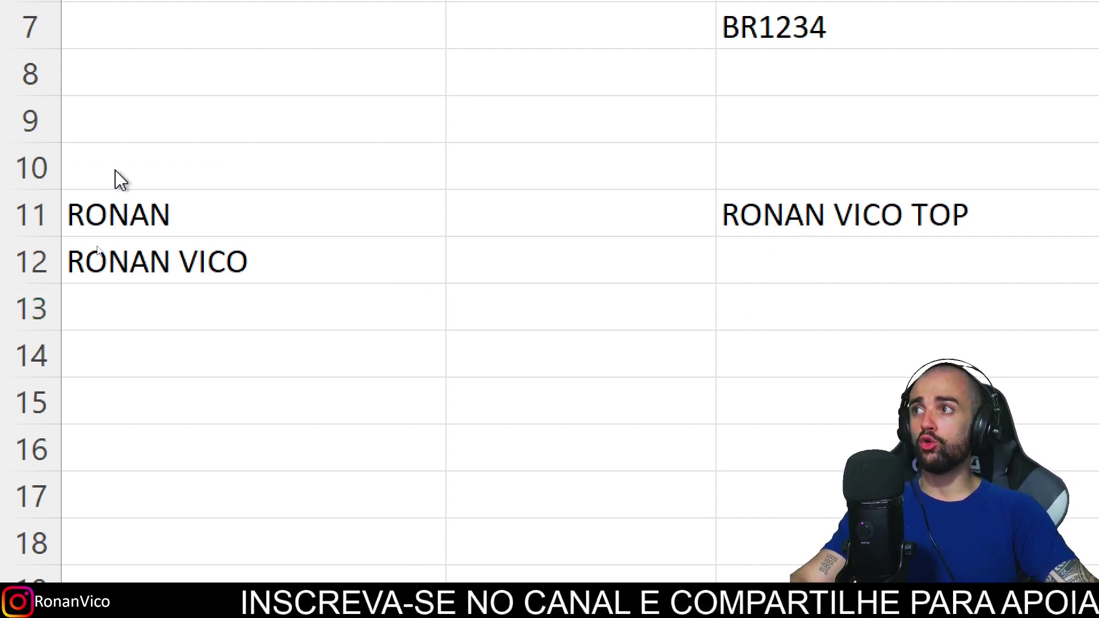
Step: Compare the A11 and A12 formulas, then reconfirm A12
click(172, 213)
double_click(382, 227)
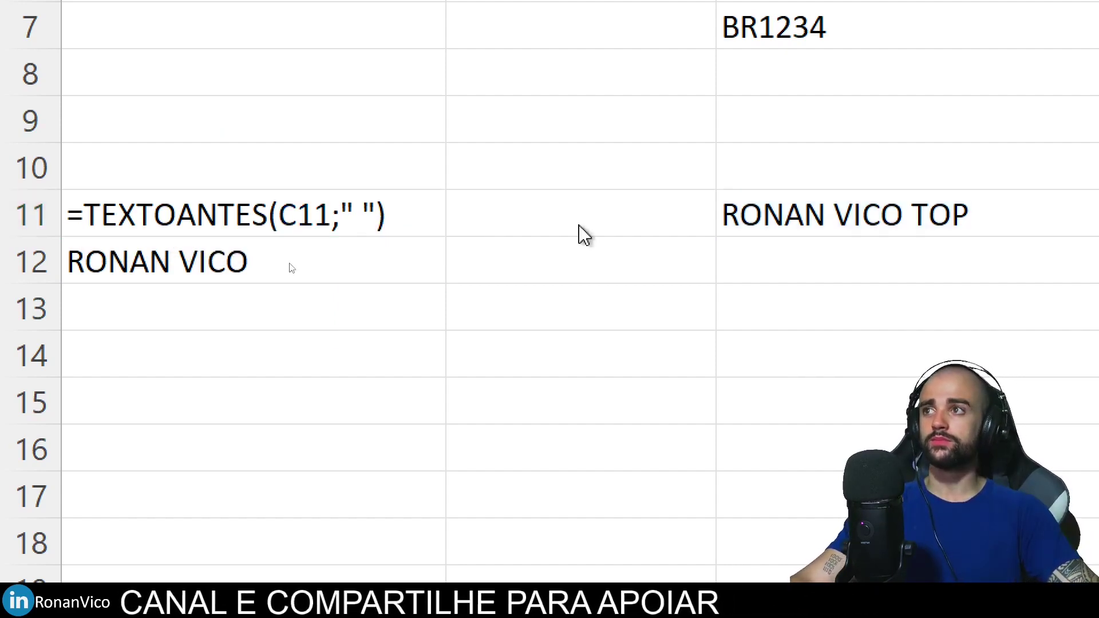
key(Escape)
double_click(343, 262)
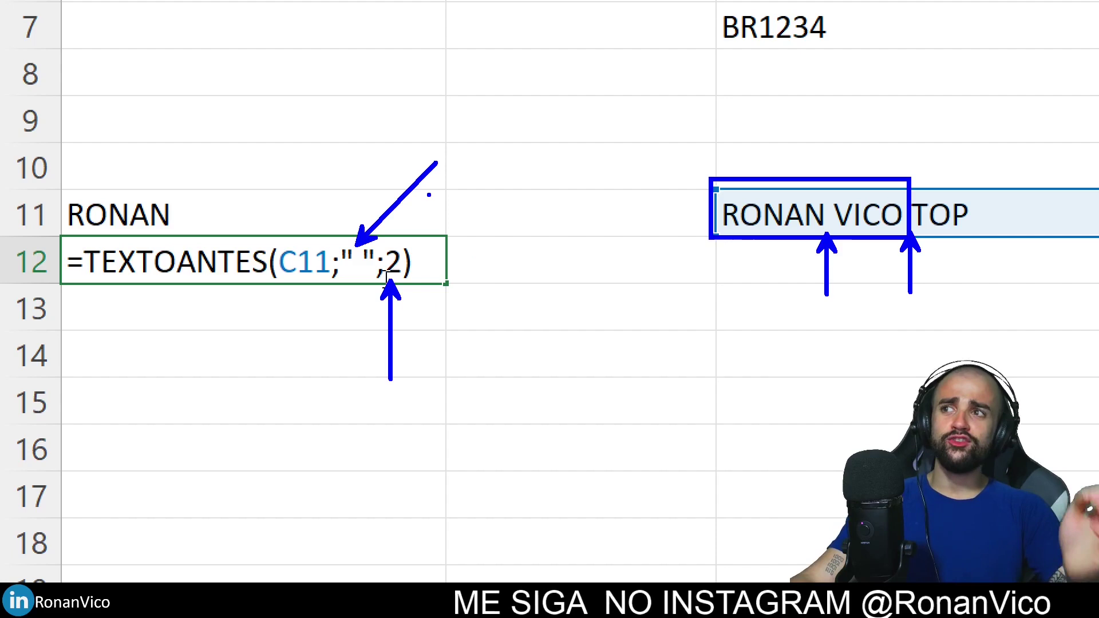
key(Escape)
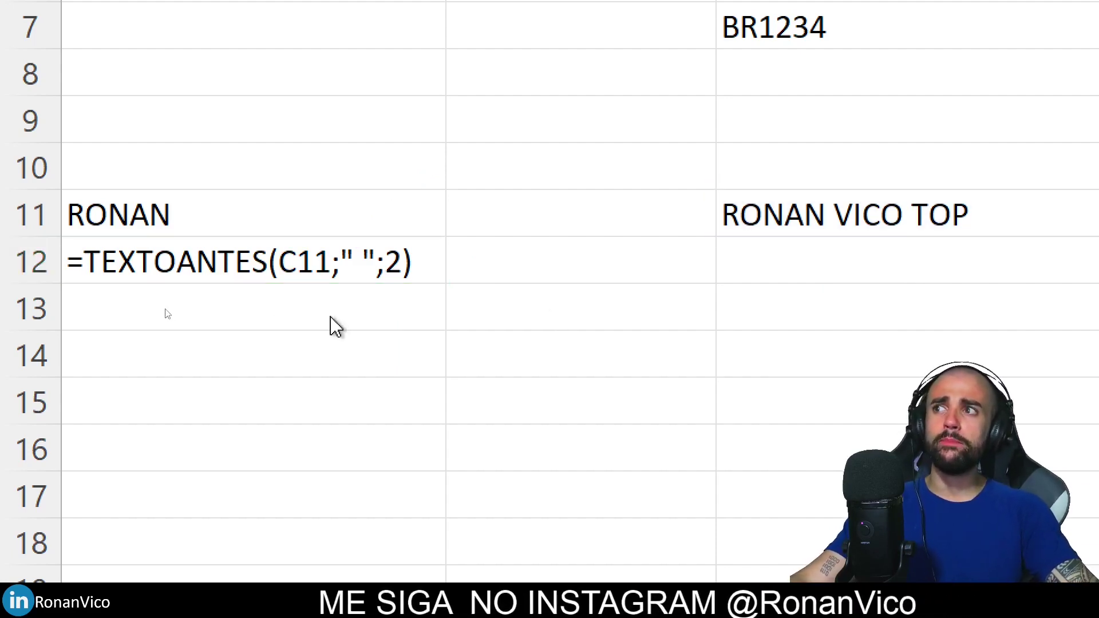
double_click(426, 266)
key(ctrl+Return)
Step: Enter =TEXTODEPOIS(C11;" ") in A14, returning the text after the first space
click(275, 306)
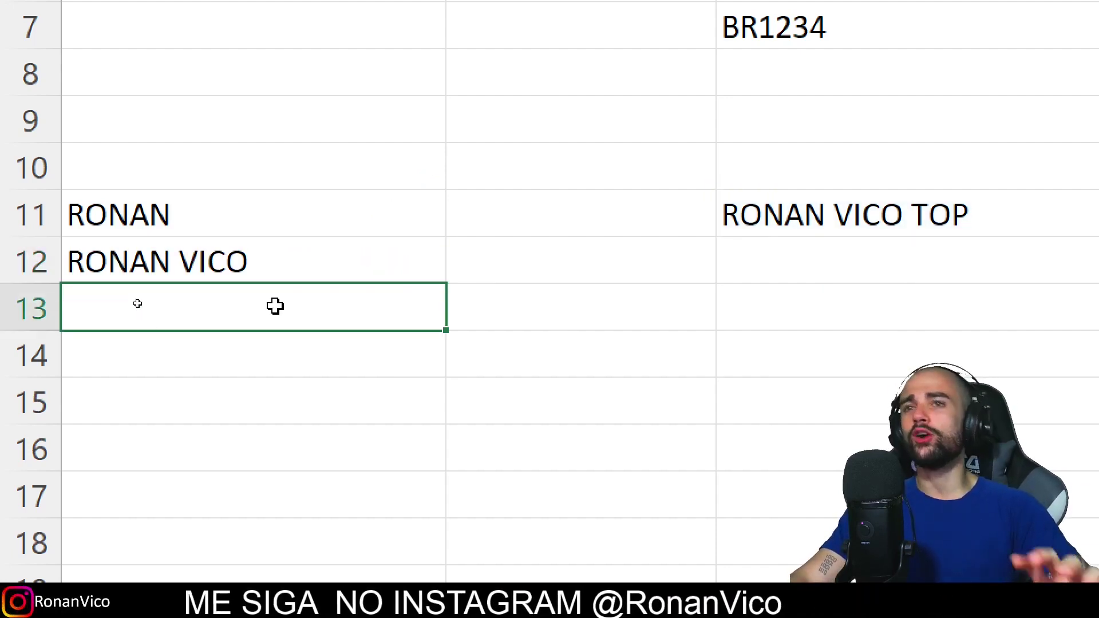
key(Down)
text(=)
key(BackSpace)
text(=texto)
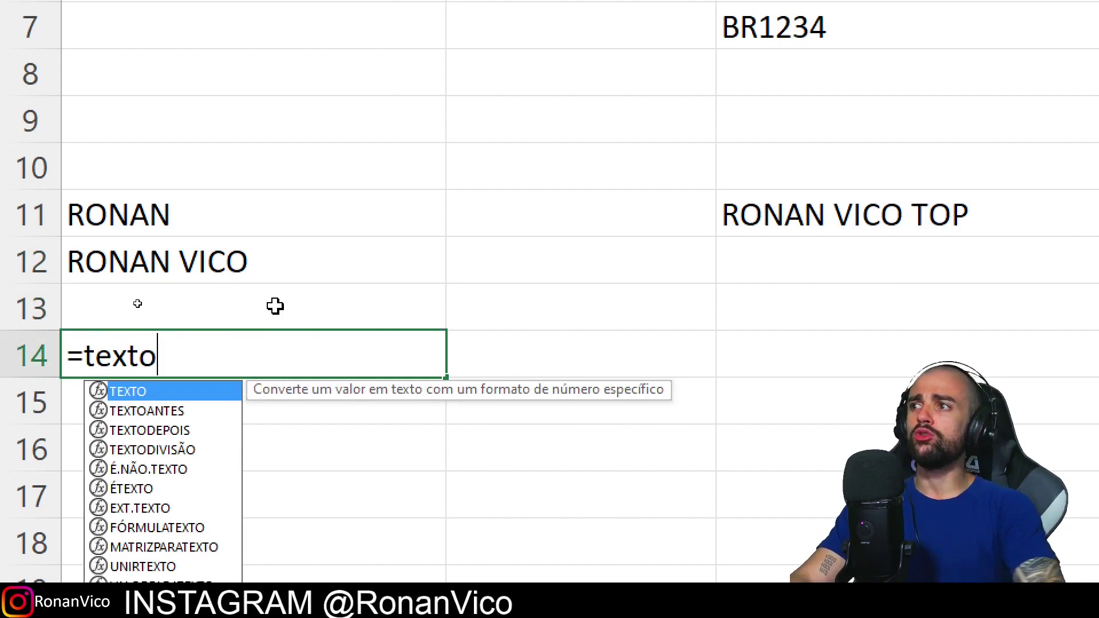
key(Down)
key(Down)
key(Tab)
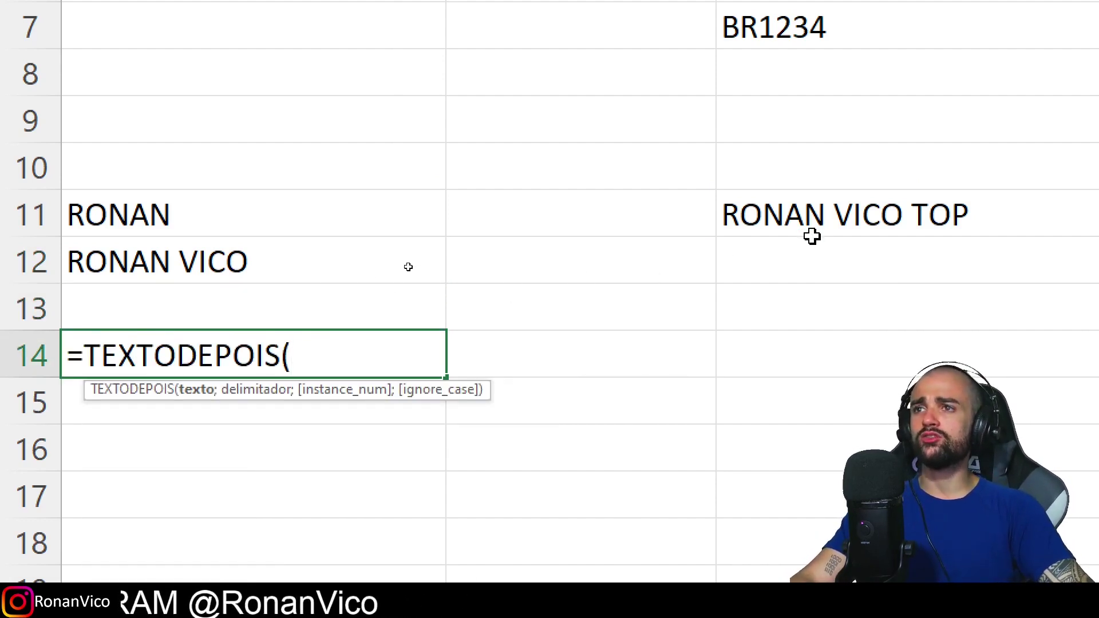
click(804, 222)
text(;)
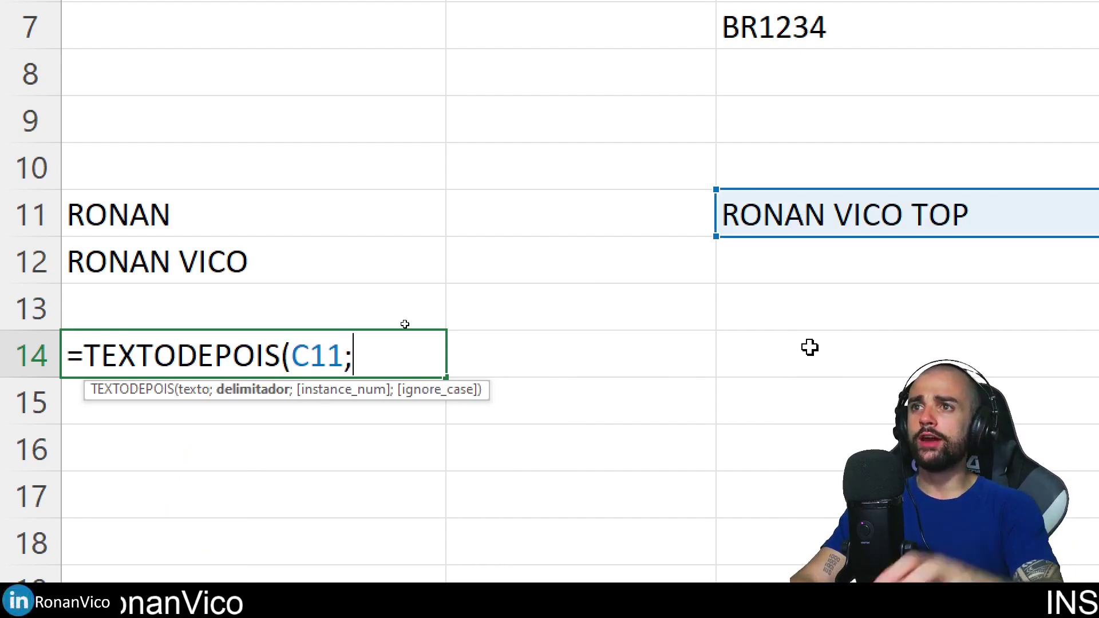
text(" "))
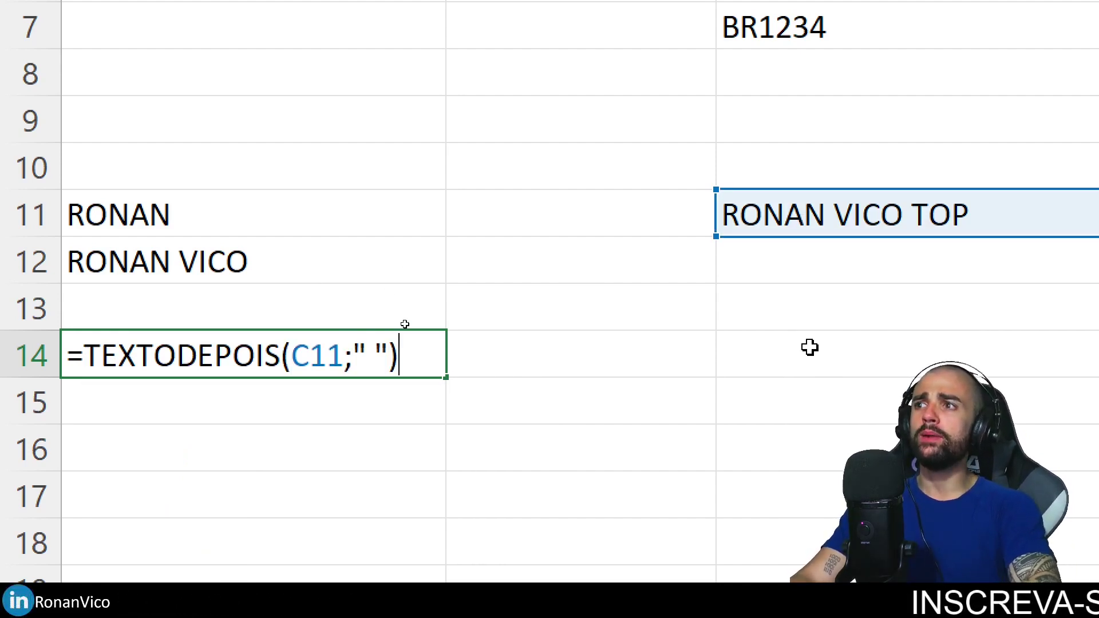
key(Return)
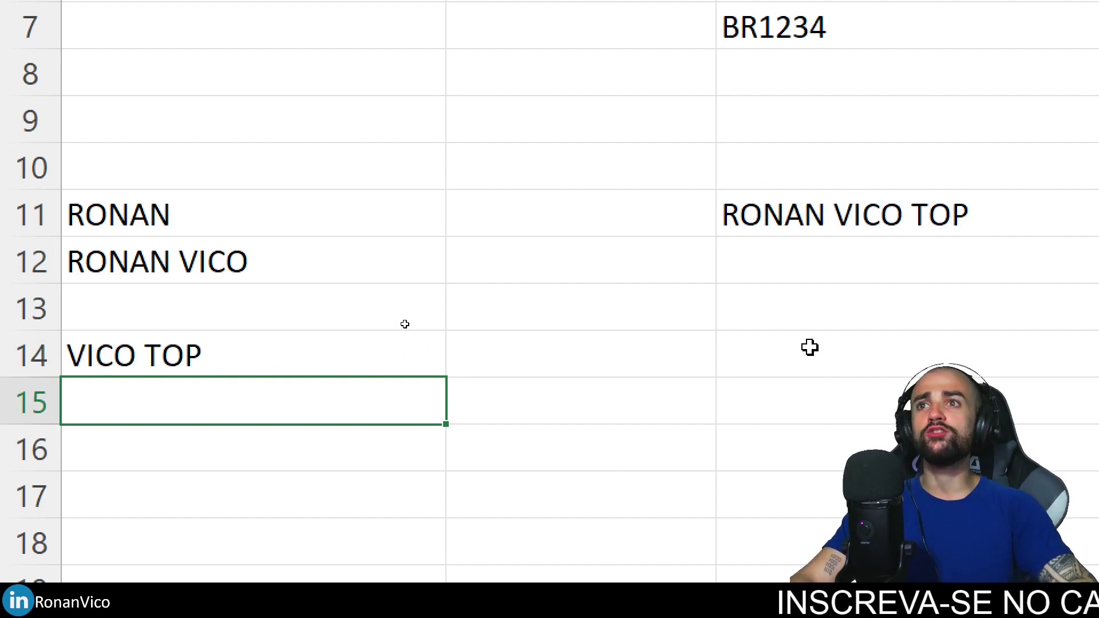
Step: Add 2 as A14's instance_num so it returns TOP
click(880, 221)
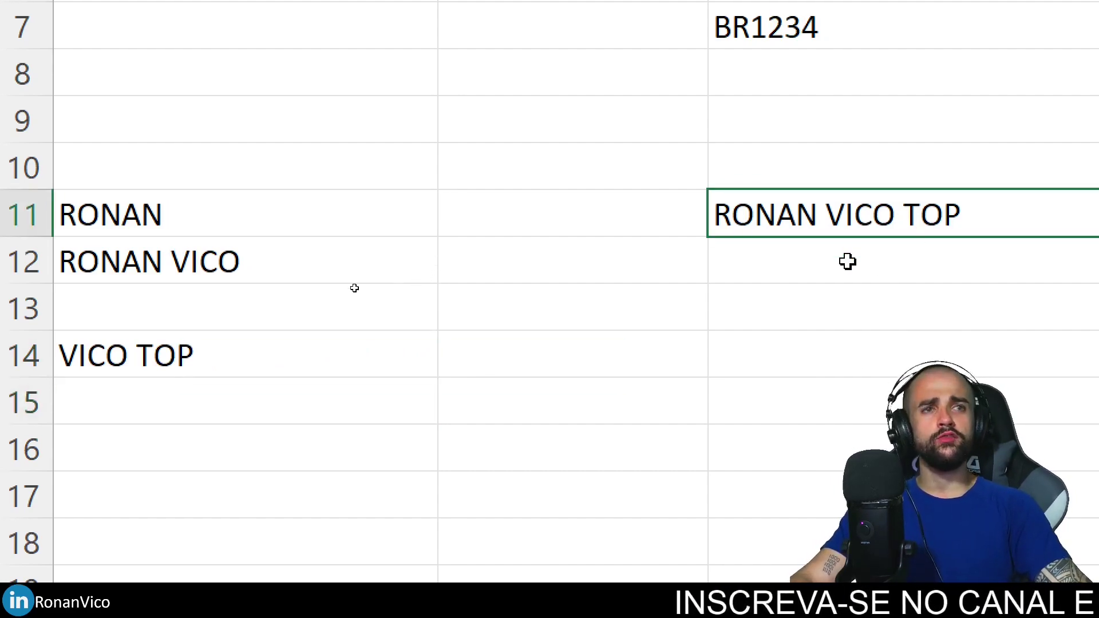
double_click(195, 346)
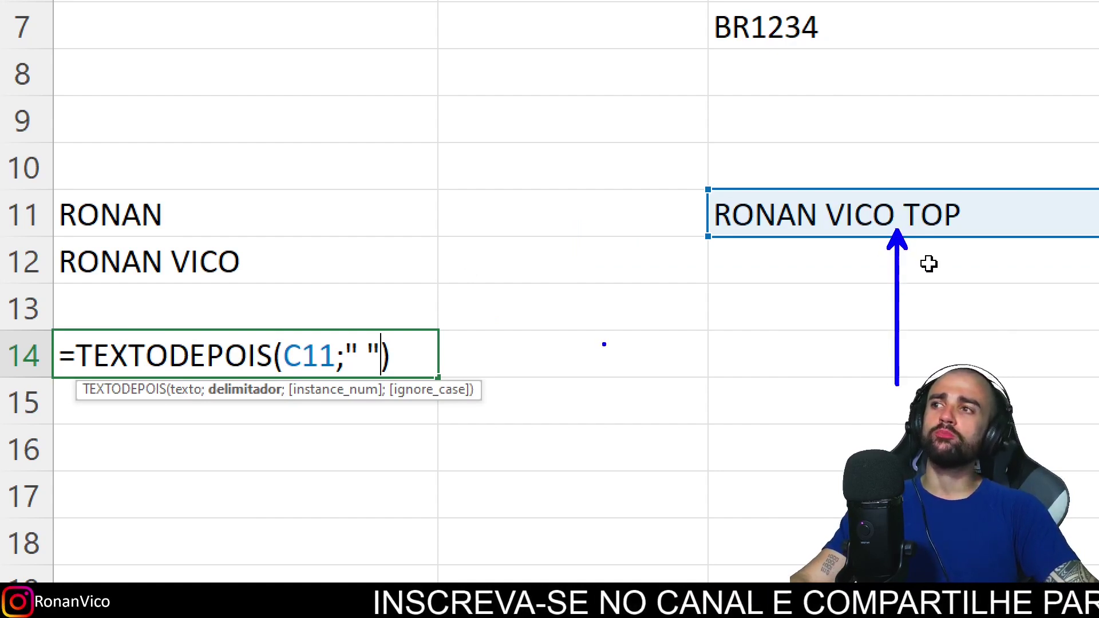
text(;2)
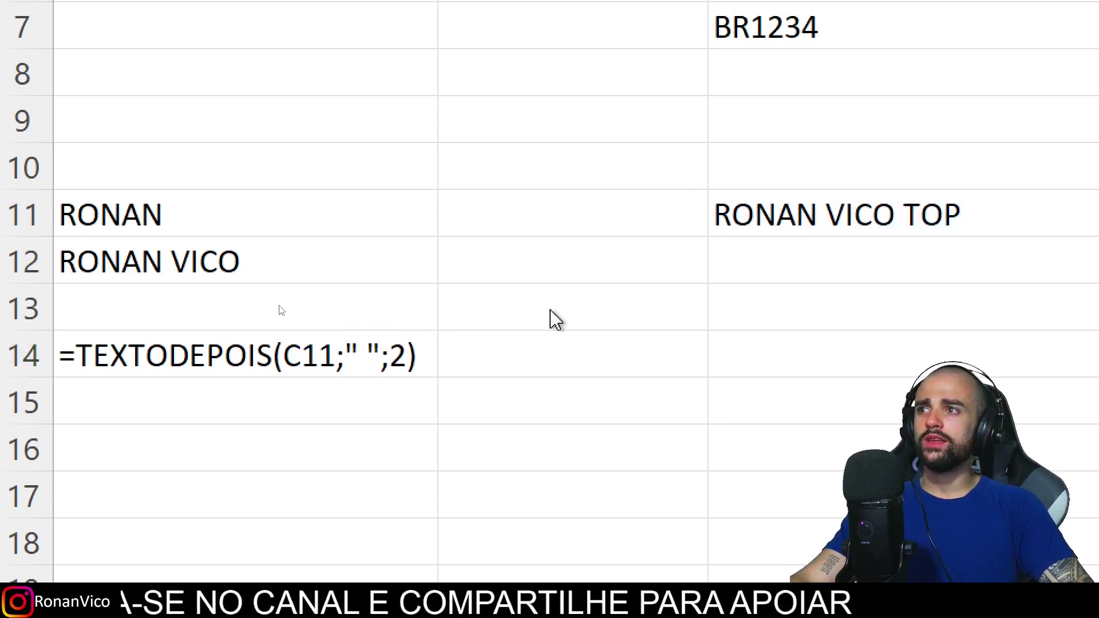
key(Return)
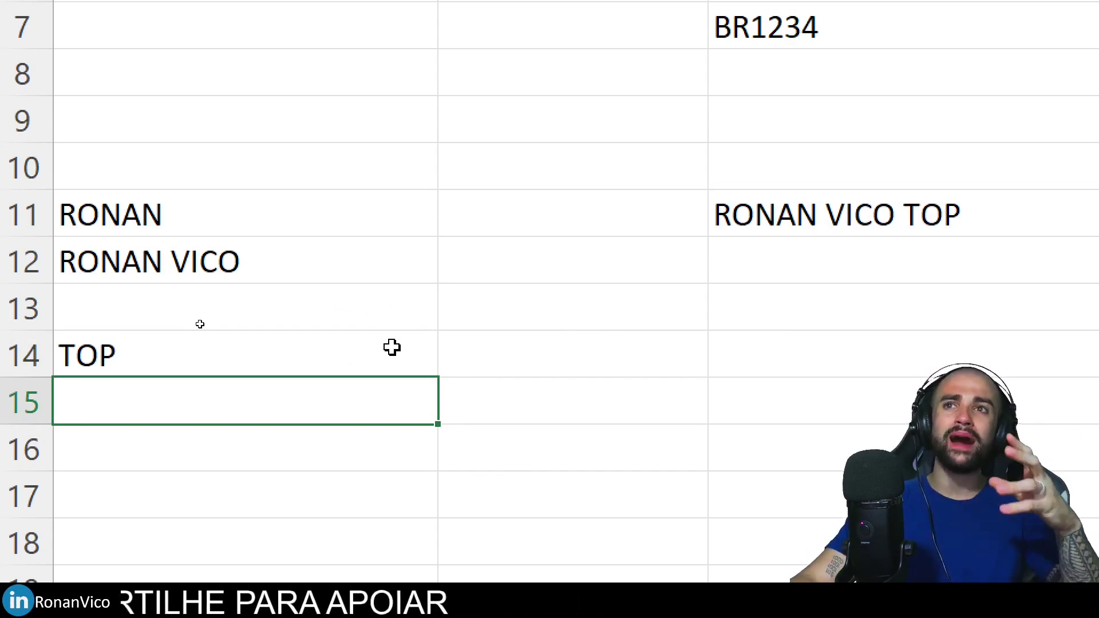
Step: Enter the sample text BANANAxMAÇAXperaxLimao in B16
scroll(582, 375, down, 2)
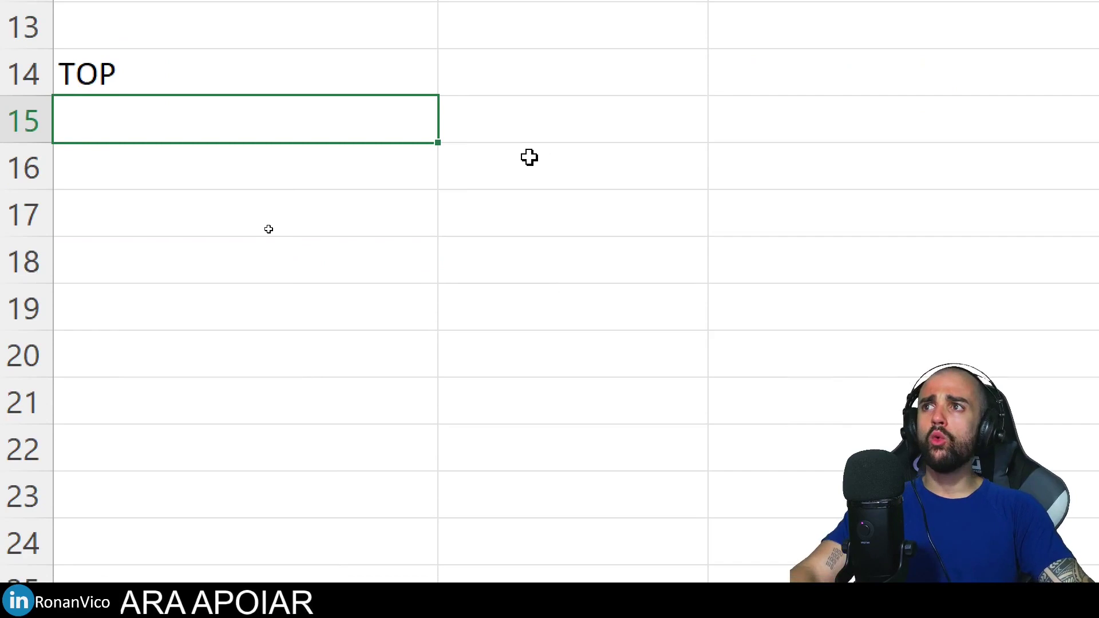
click(496, 167)
text(BANANAxBANANAXba)
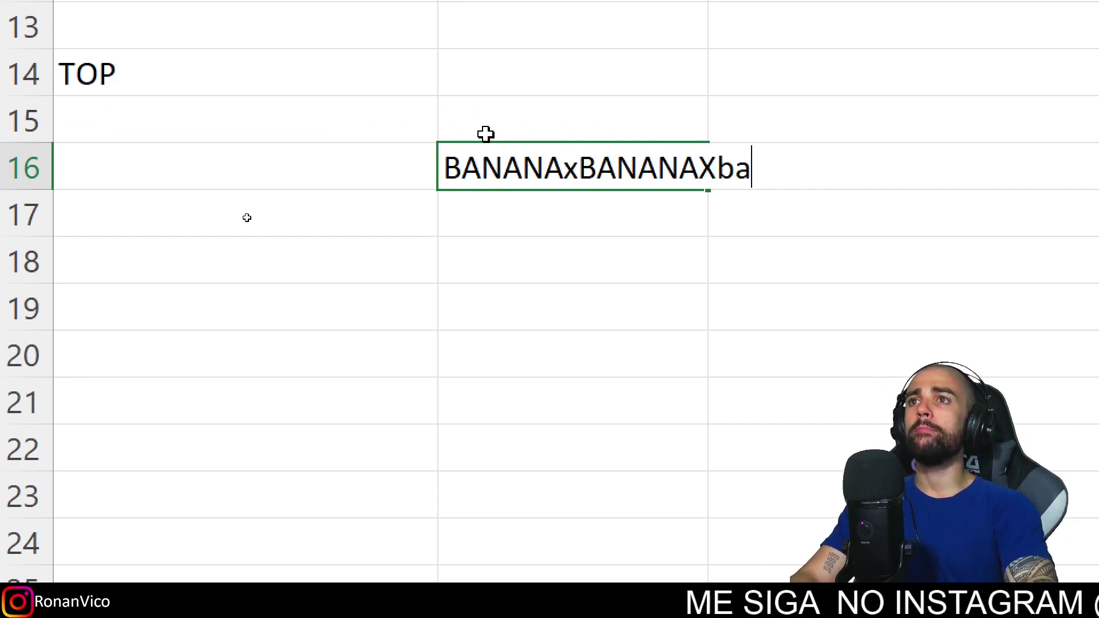
text(nana)
key(BackSpace)
key(BackSpace)
key(BackSpace)
key(BackSpace)
key(BackSpace)
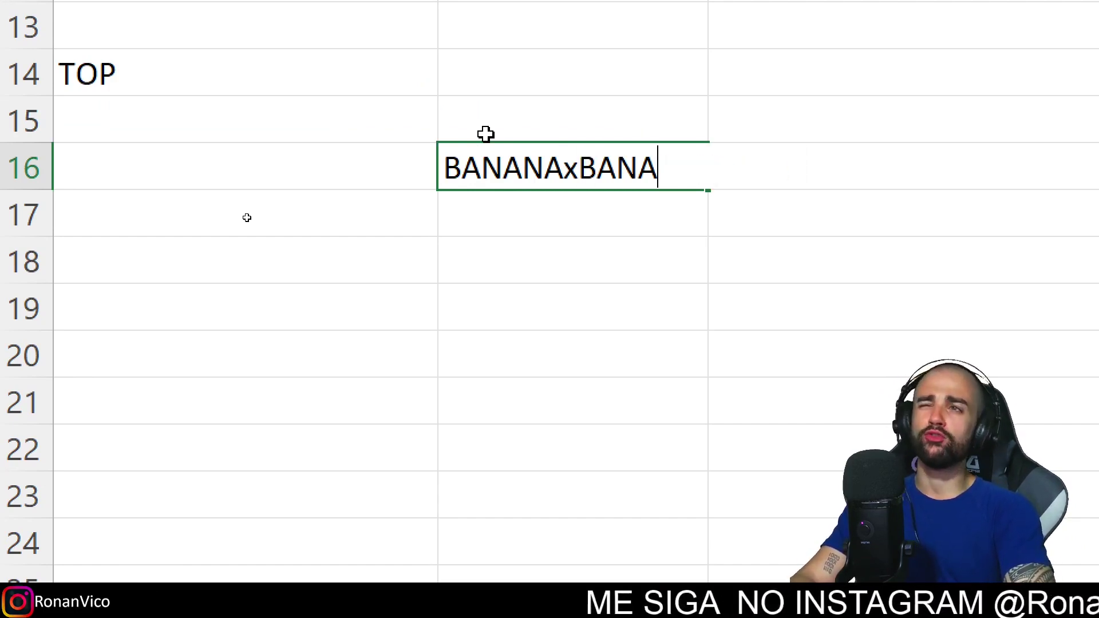
key(BackSpace)
key(BackSpace)
key(BackSpace)
key(BackSpace)
text(MAÇA)
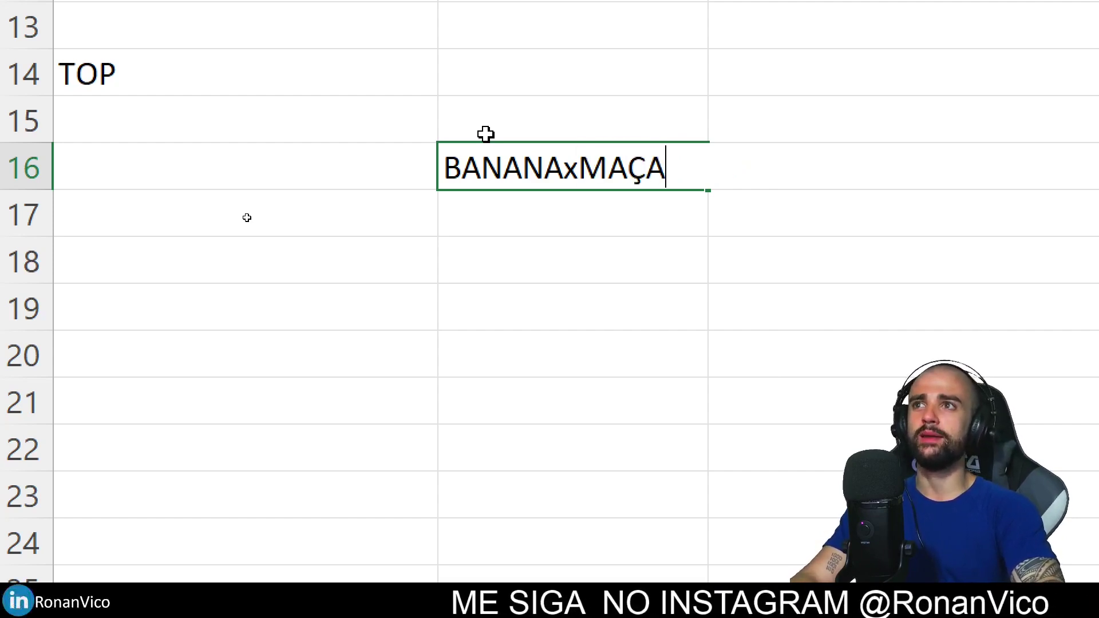
text(X)
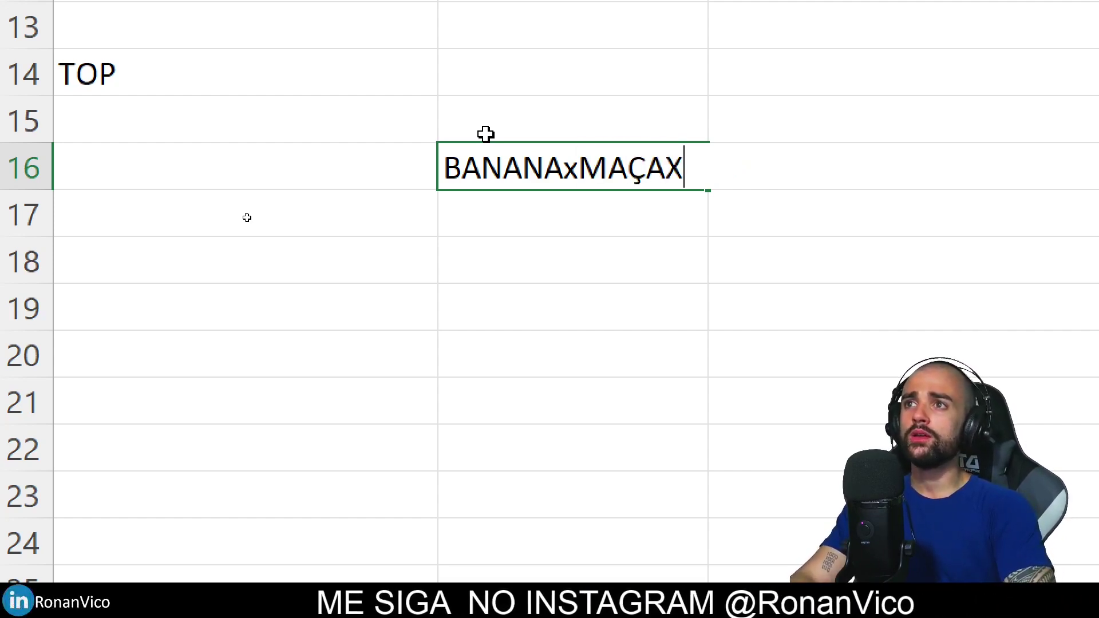
text(perax)
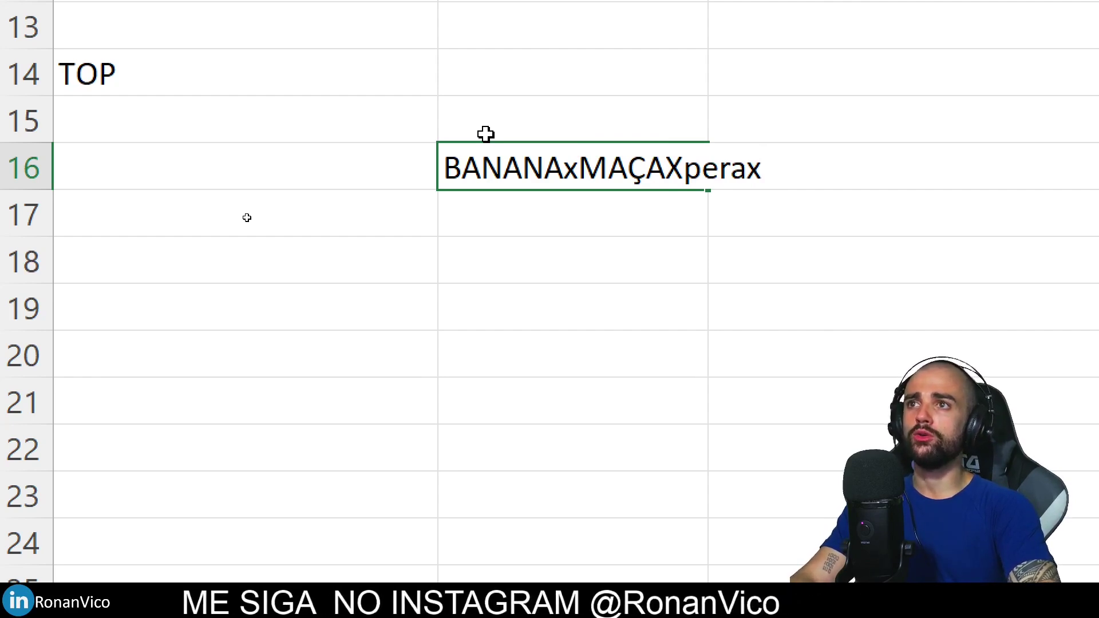
text(Limao)
key(Return)
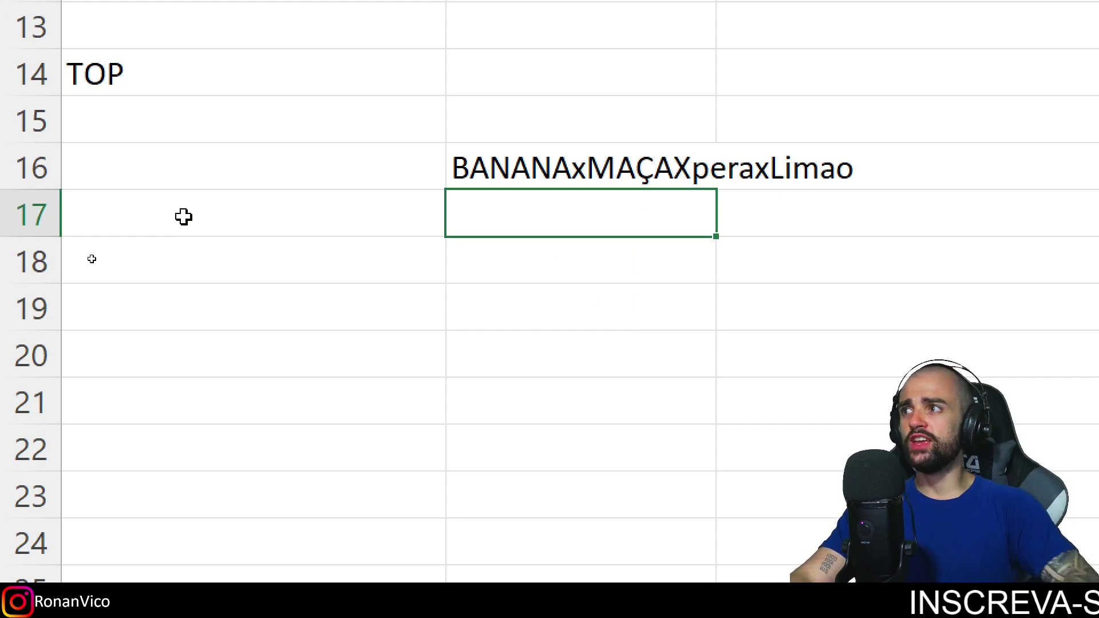
click(91, 258)
text(=te)
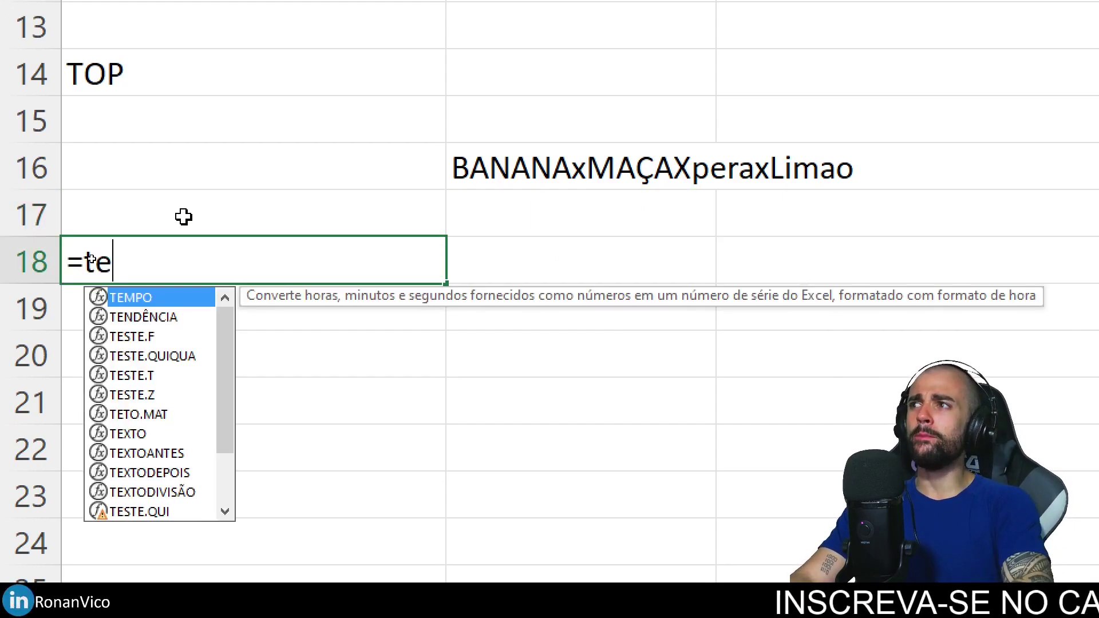
text(xto)
key(Down)
key(Tab)
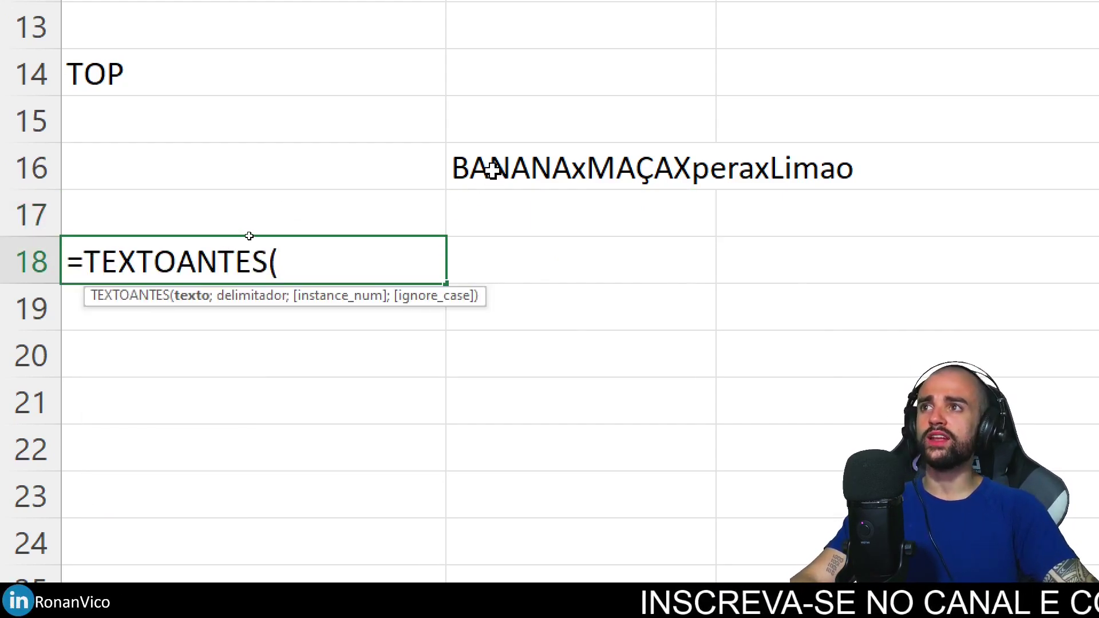
click(513, 170)
text(;)
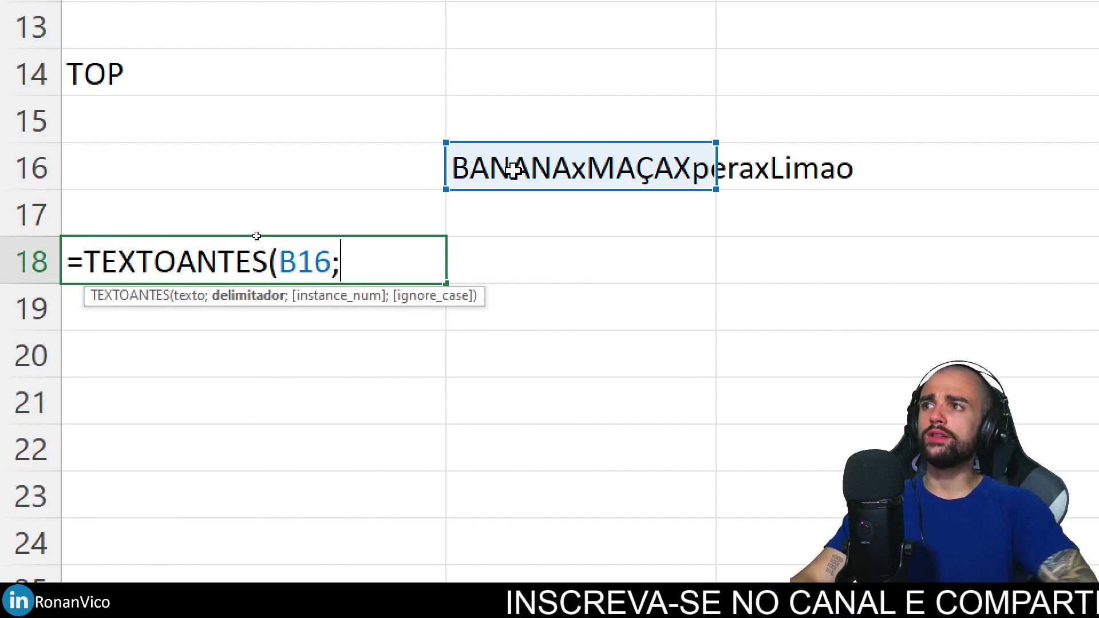
text("x ";2)
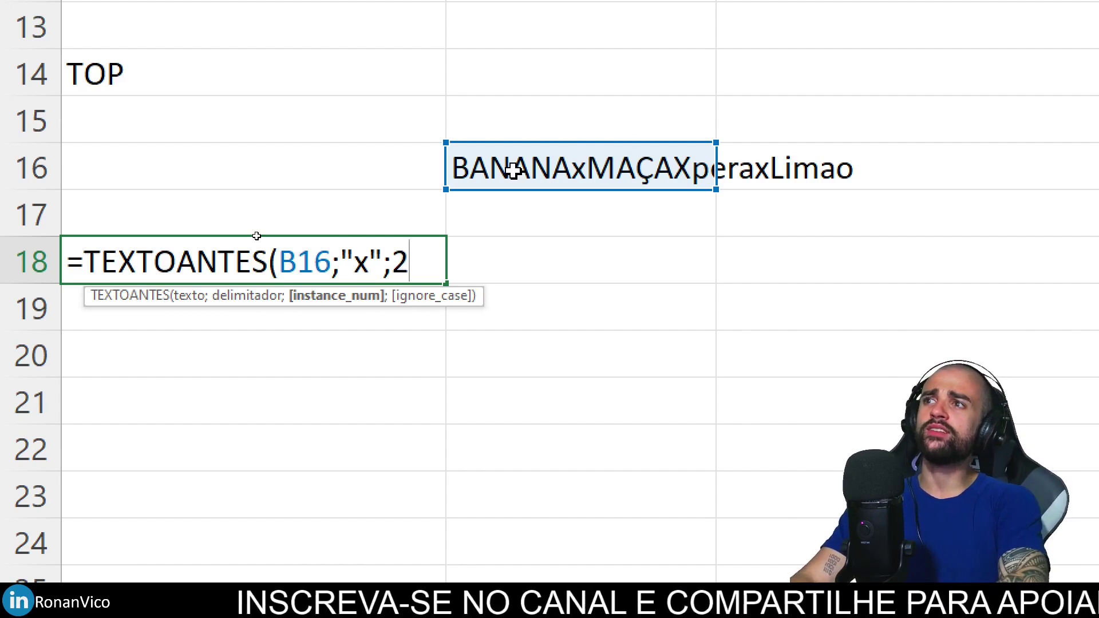
text())
key(Return)
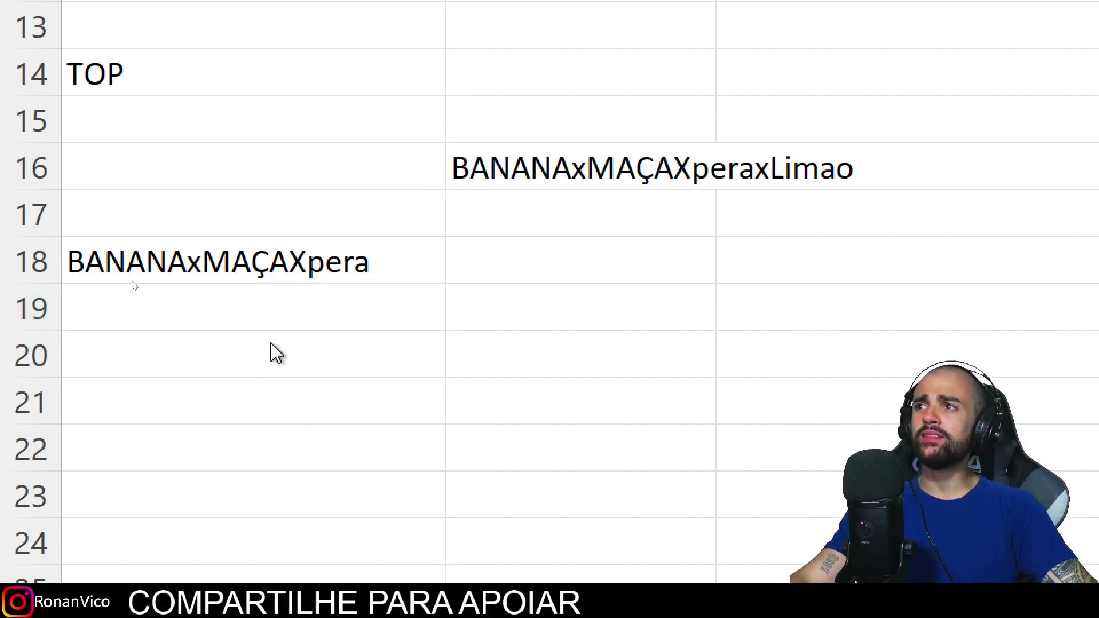
click(265, 261)
double_click(265, 261)
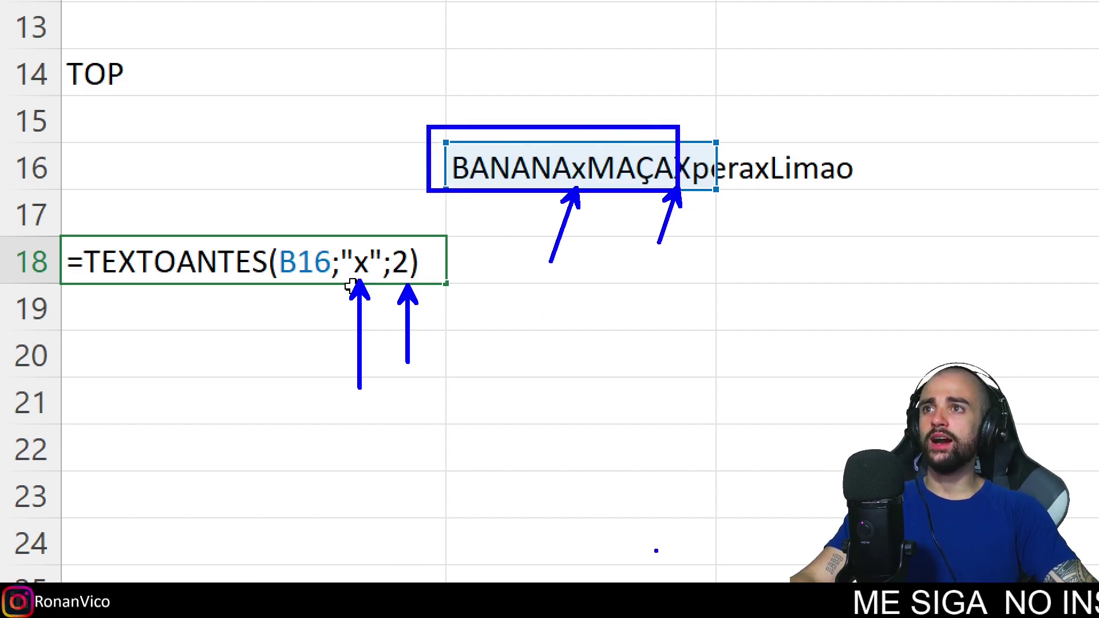
Step: Tidy A18's =TEXTOANTES(B16;"x";2) formula, leaving it returning BANANAxMAÇAXpera
key(Escape)
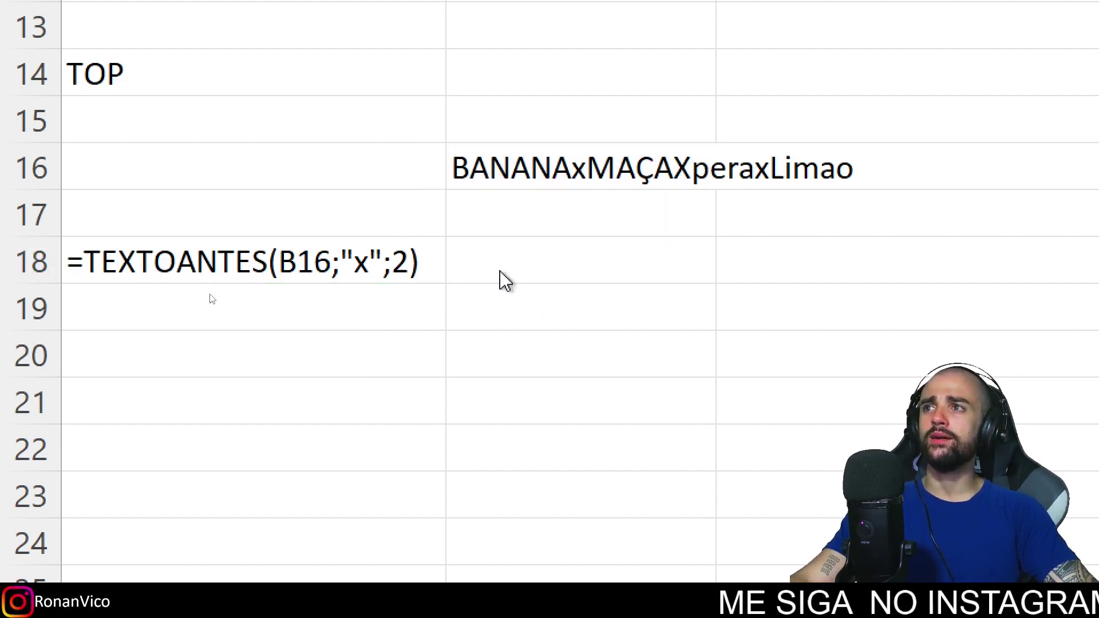
double_click(386, 262)
click(375, 262)
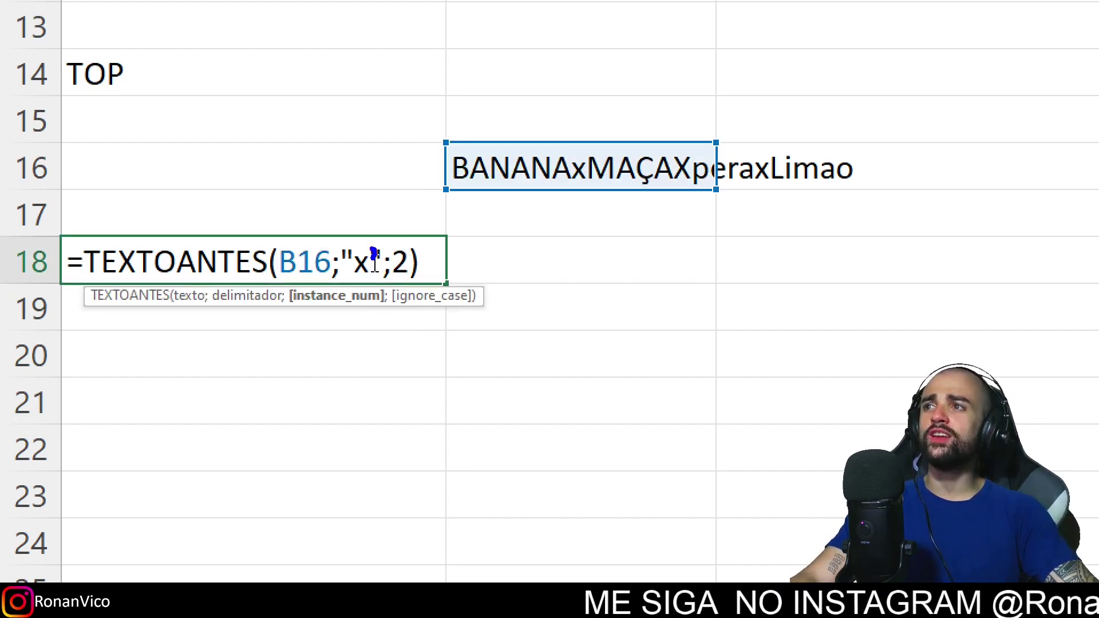
drag(373, 252, 376, 253)
drag(658, 167, 694, 162)
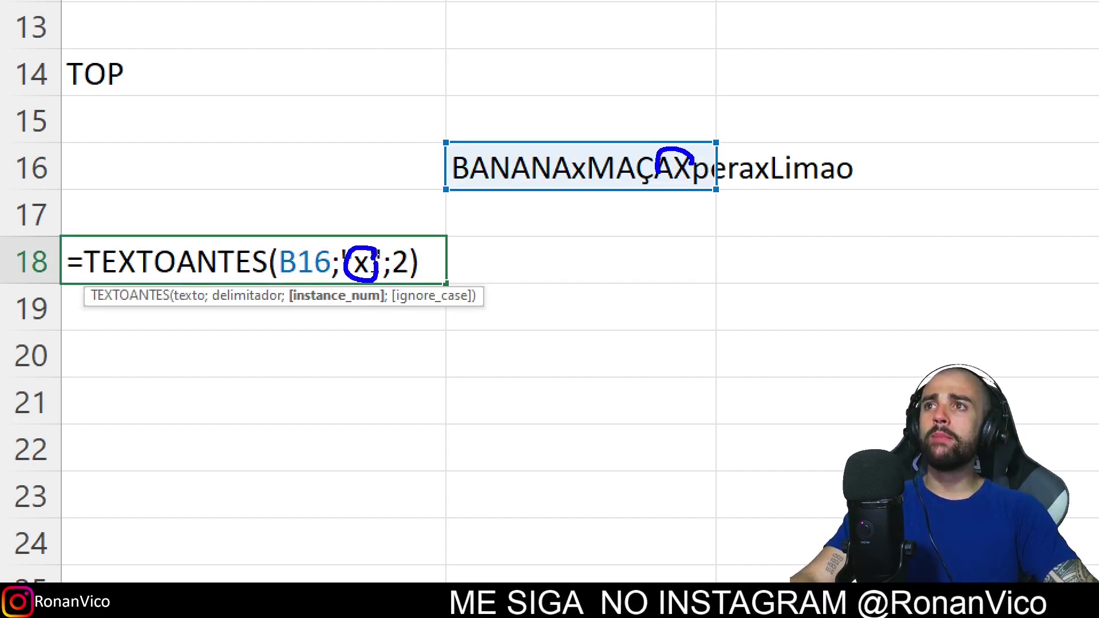
key(Escape)
double_click(436, 263)
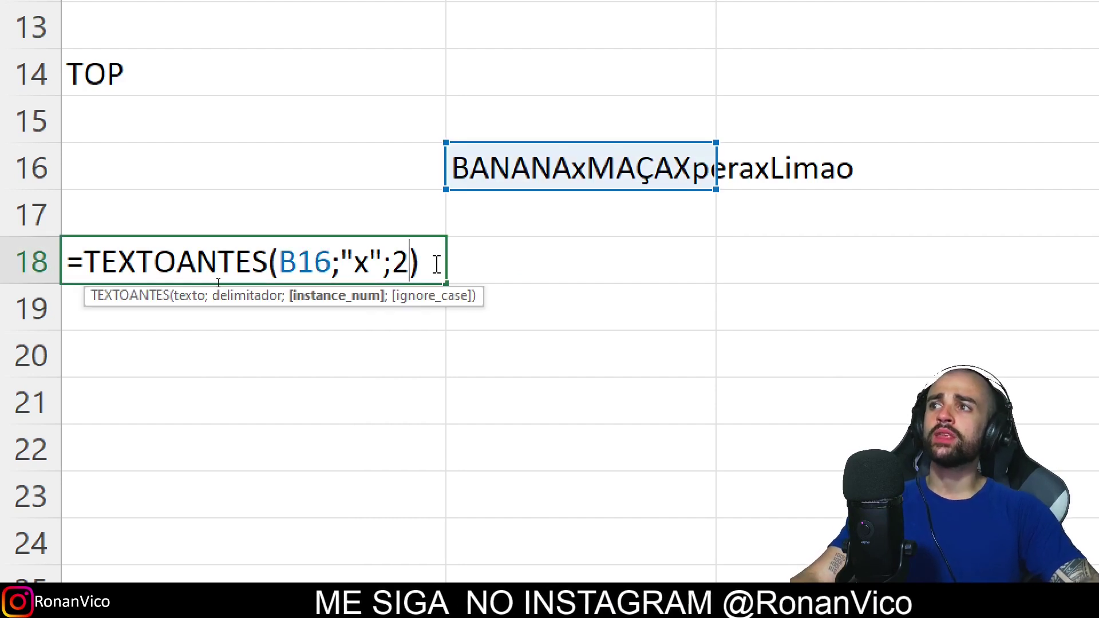
text(;)
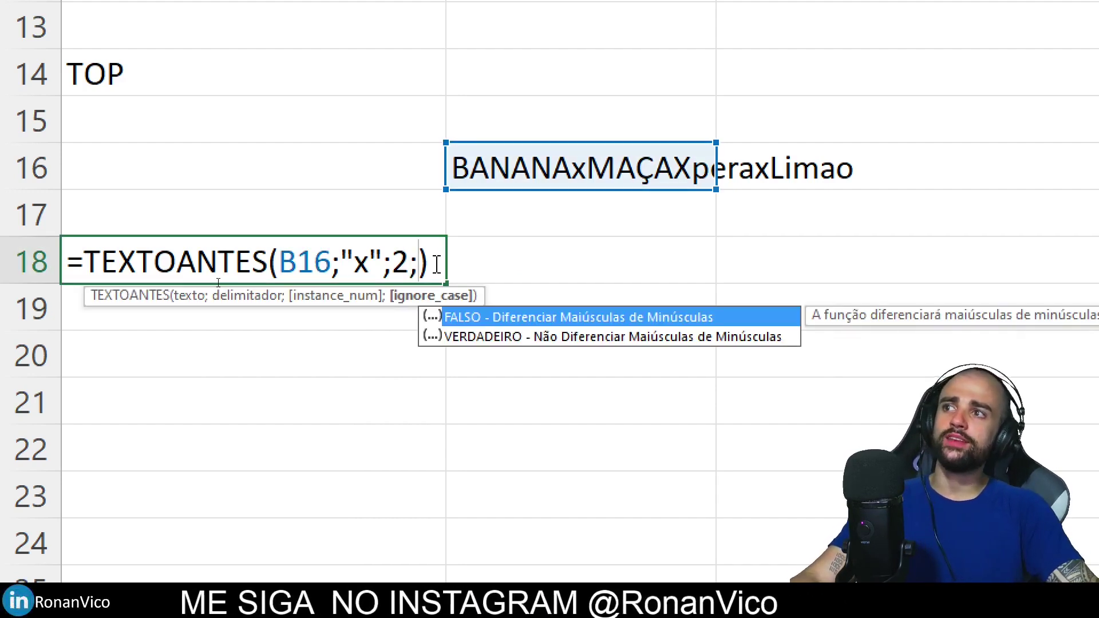
drag(381, 281, 477, 304)
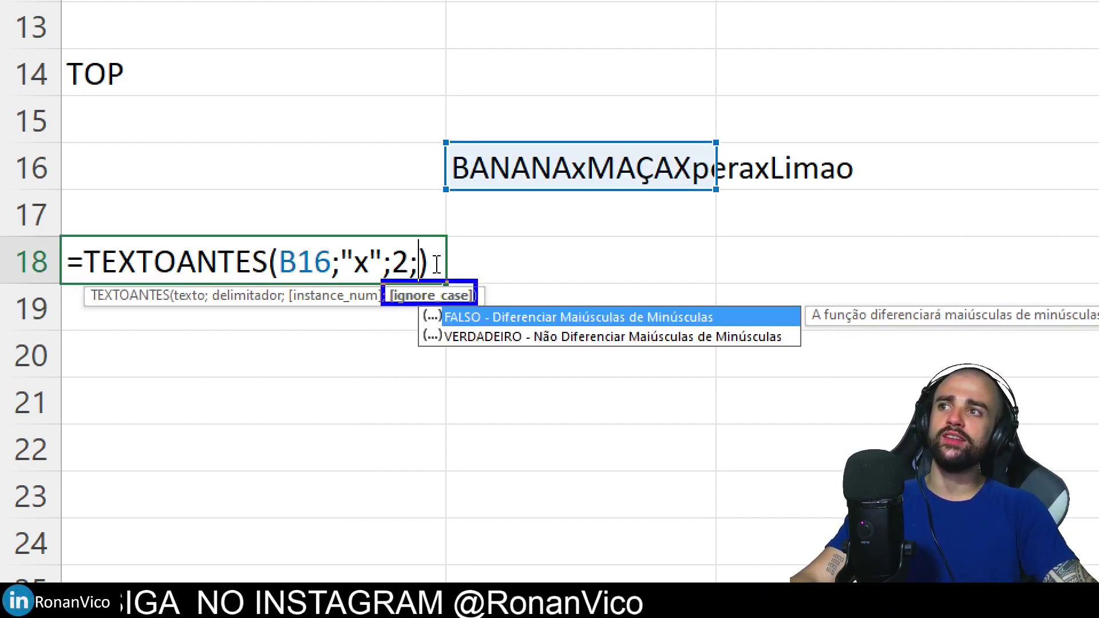
key(Escape)
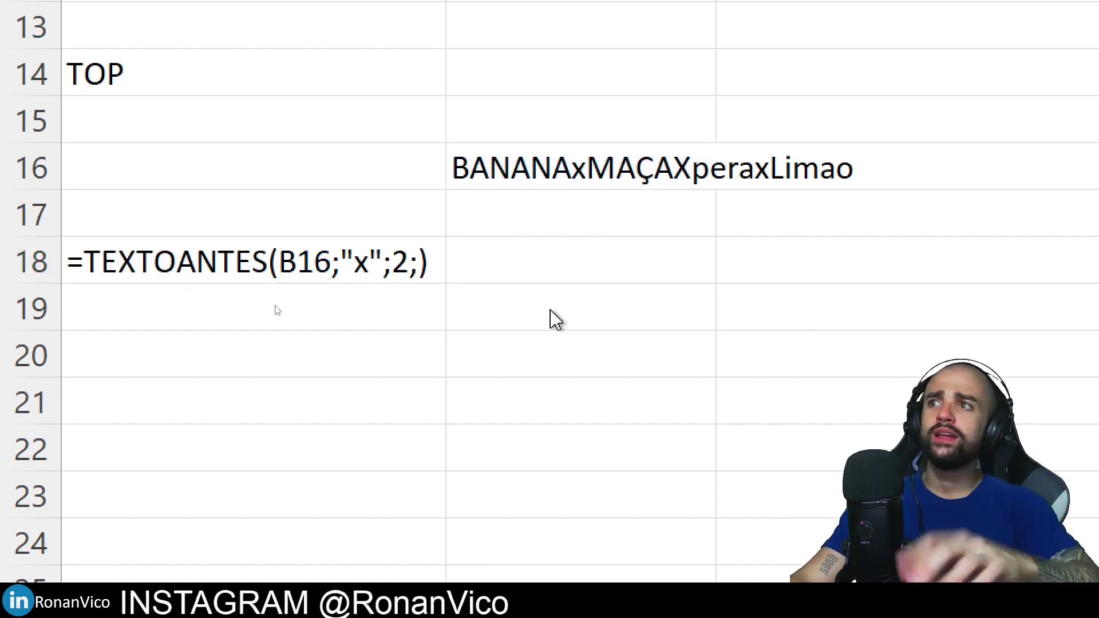
double_click(420, 262)
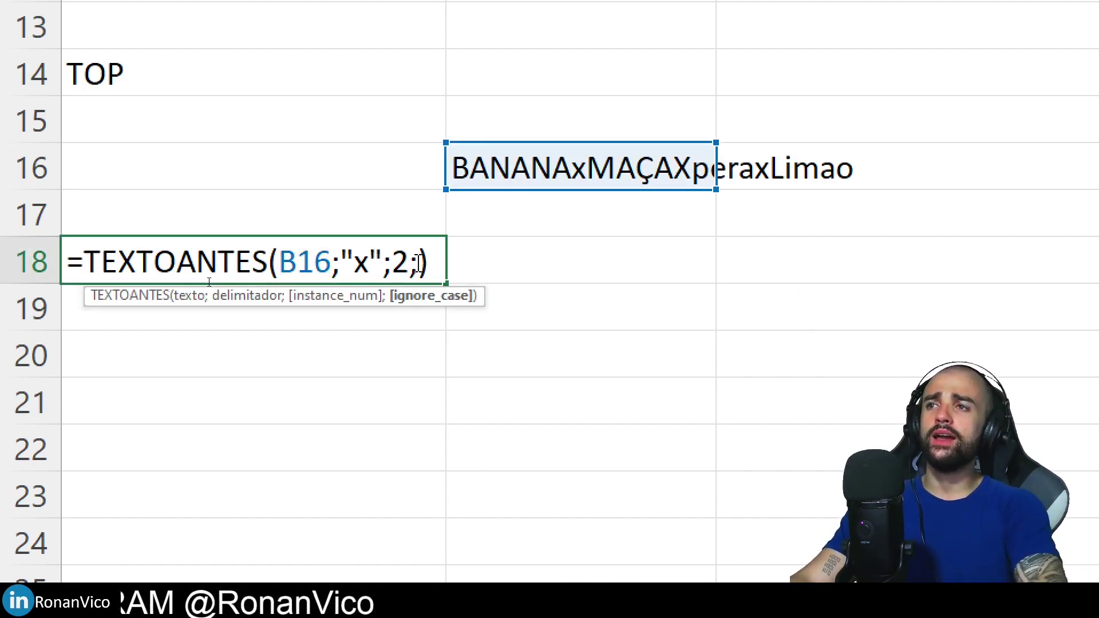
key(BackSpace)
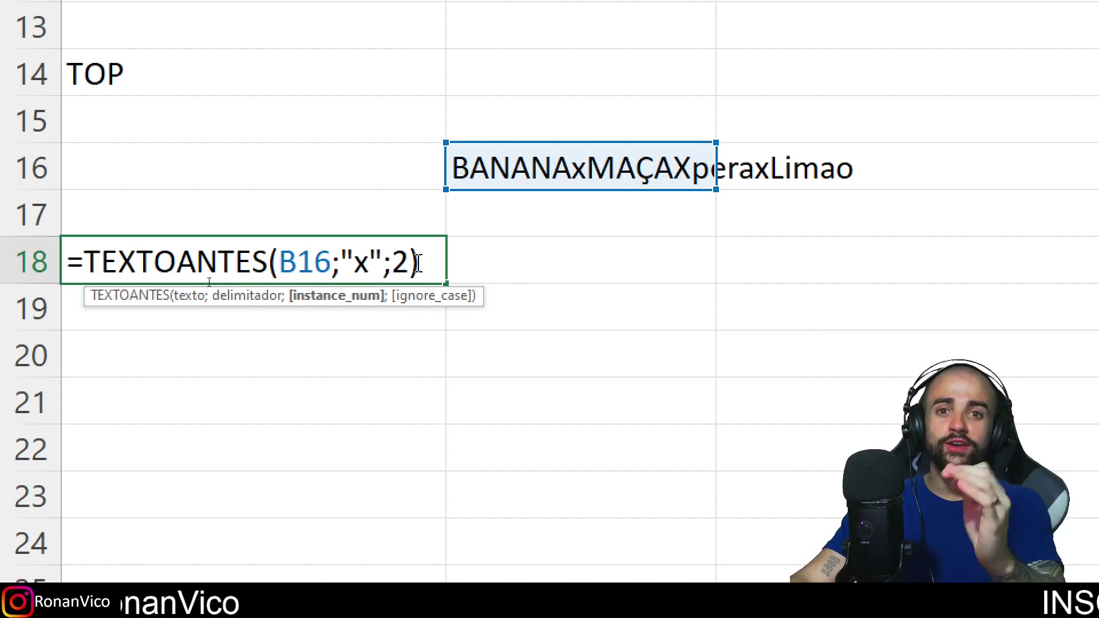
key(Return)
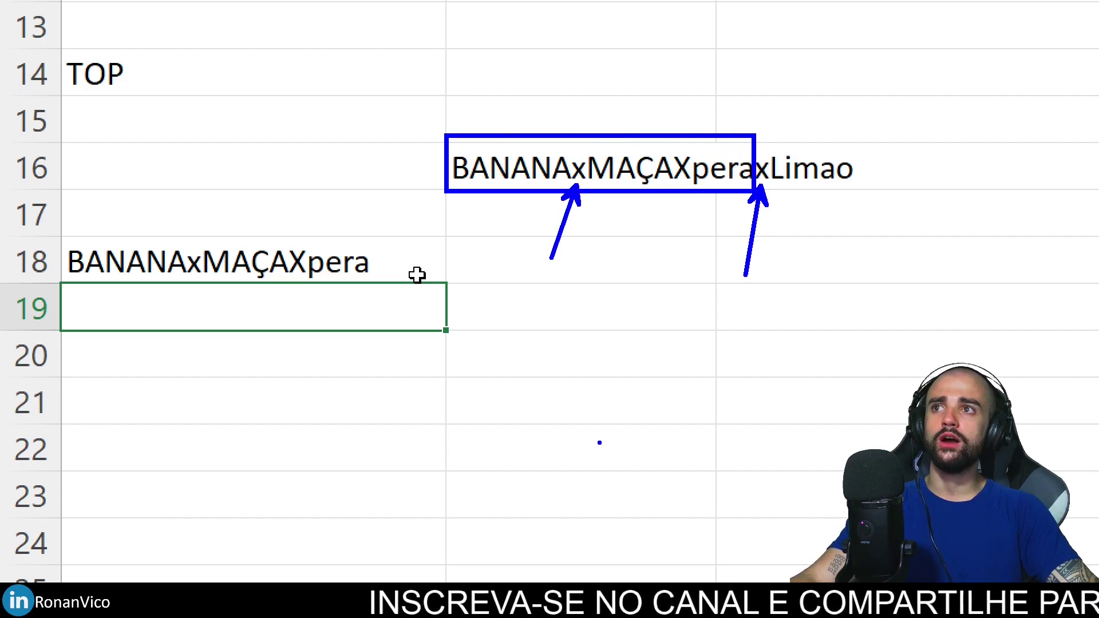
Step: Add VERDADEIRO as A18's ignore_case argument so it returns BANANAxMAÇA
key(Up)
key(F2)
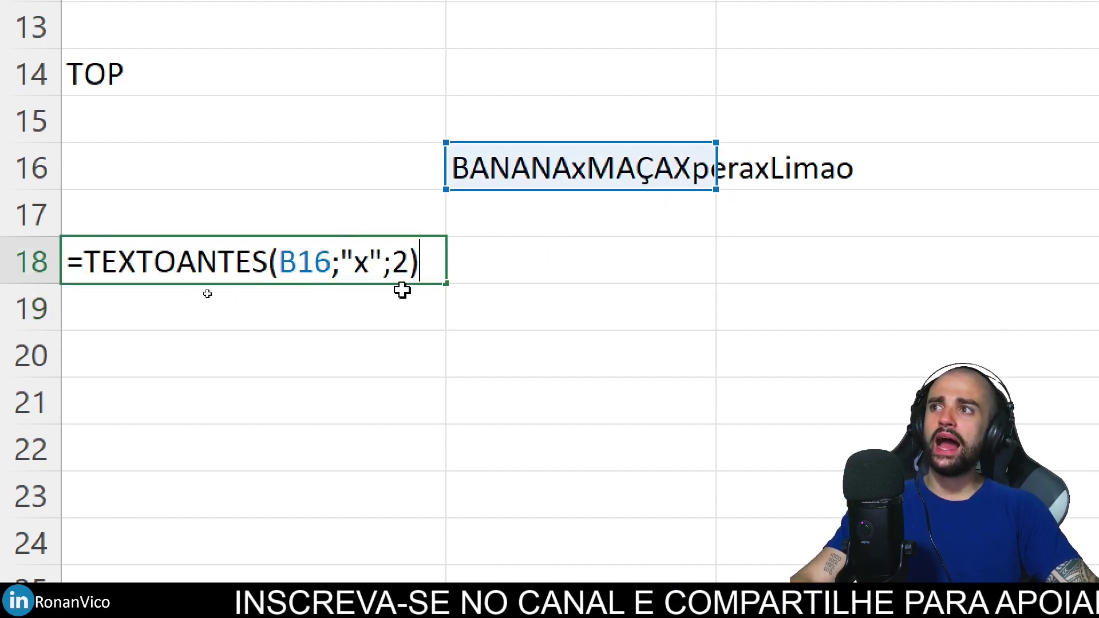
key(Left)
text(;)
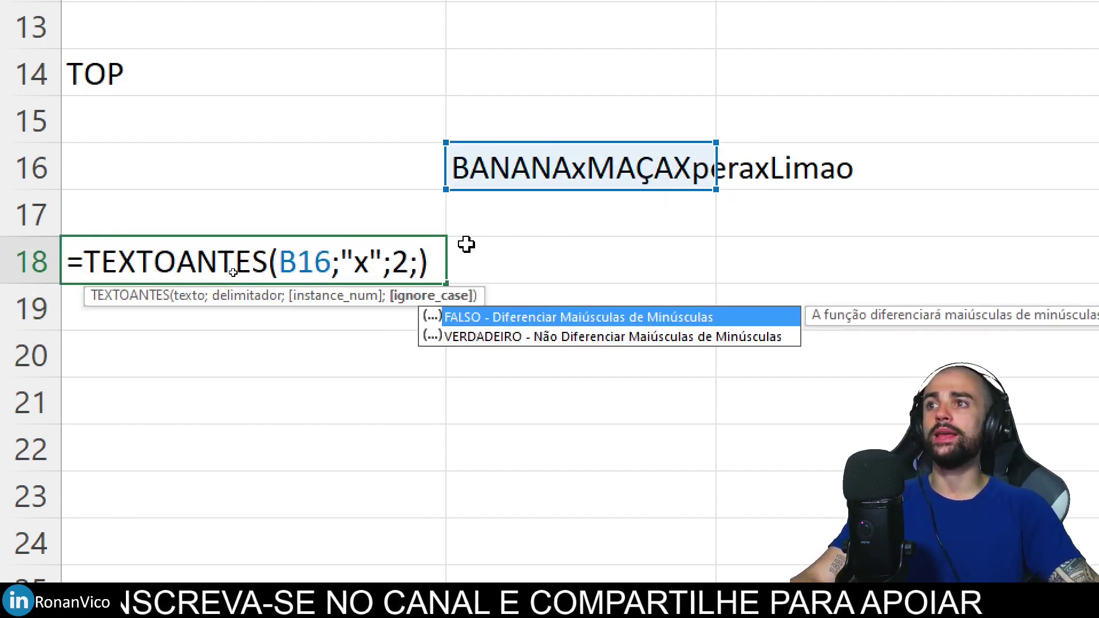
click(545, 339)
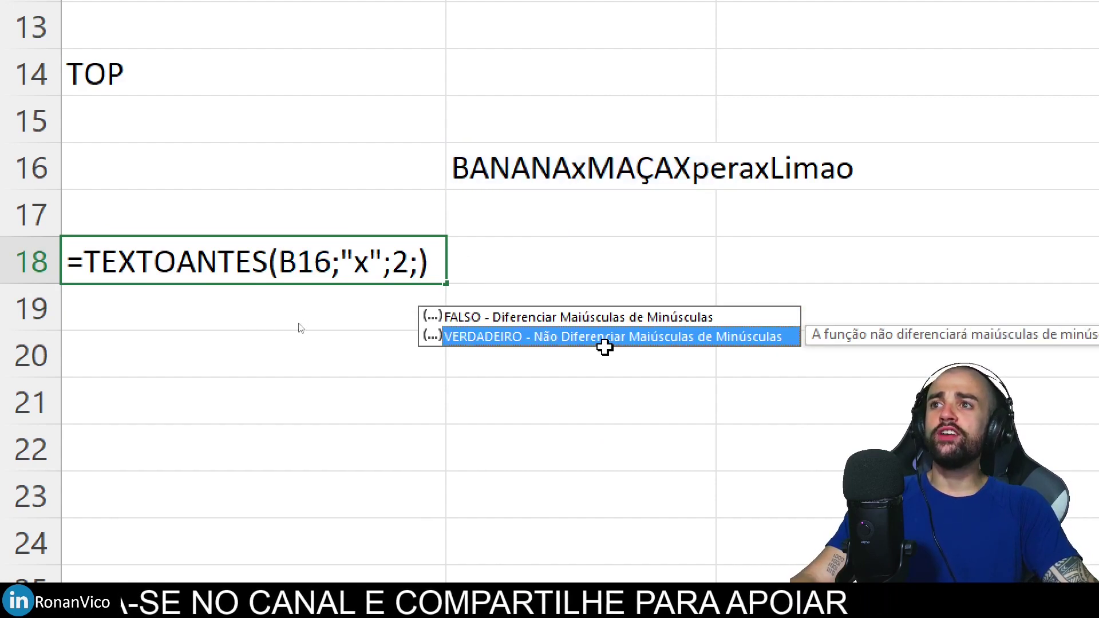
double_click(699, 339)
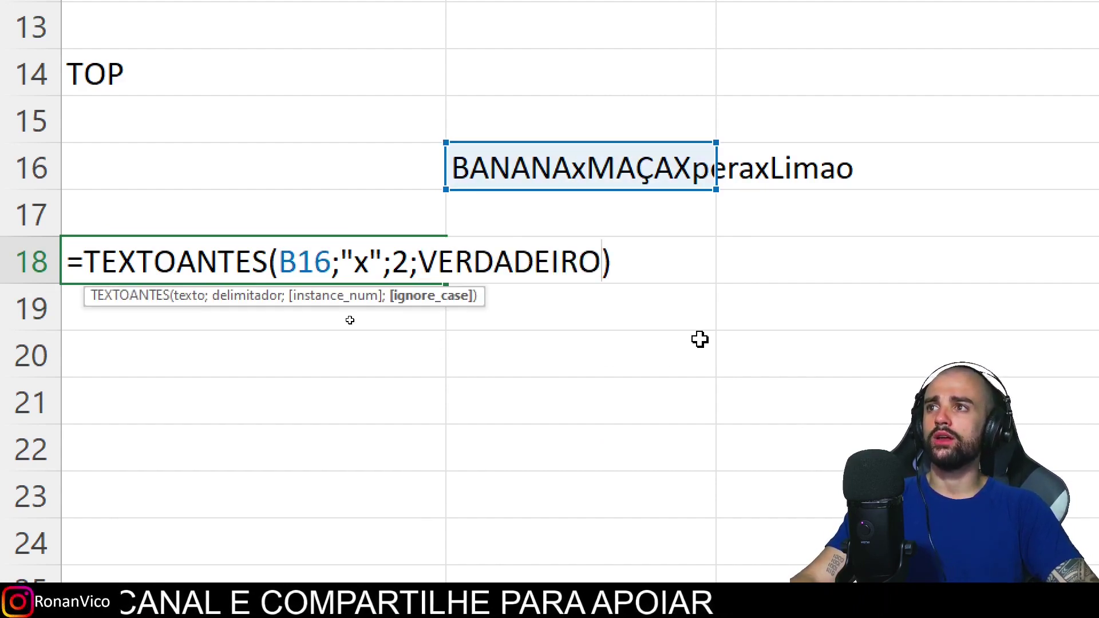
key(Return)
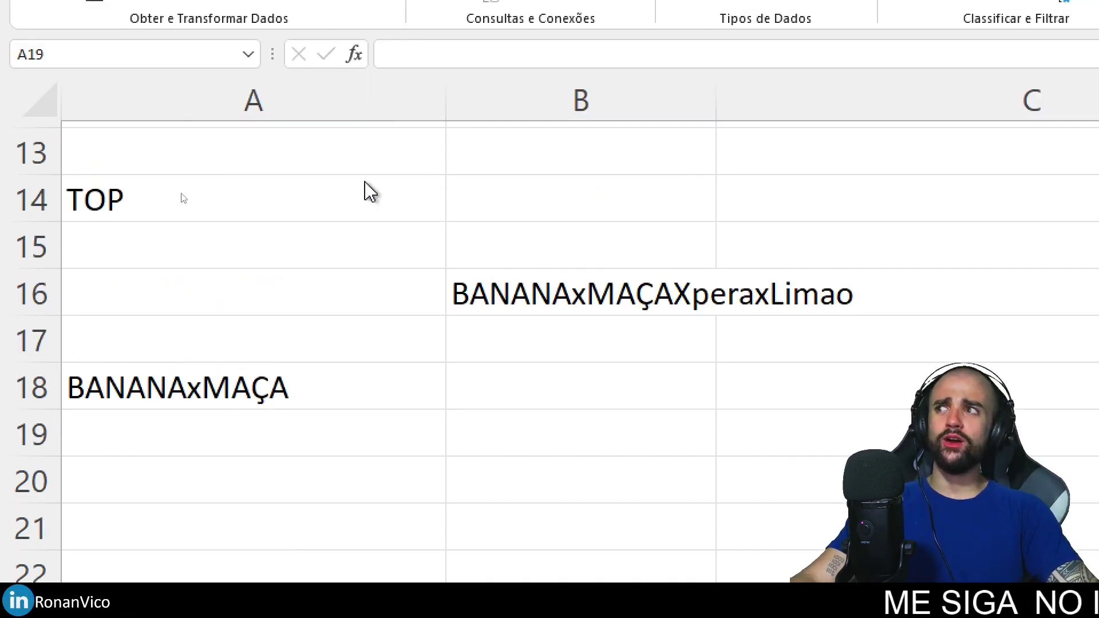
scroll(368, 192, up, 2)
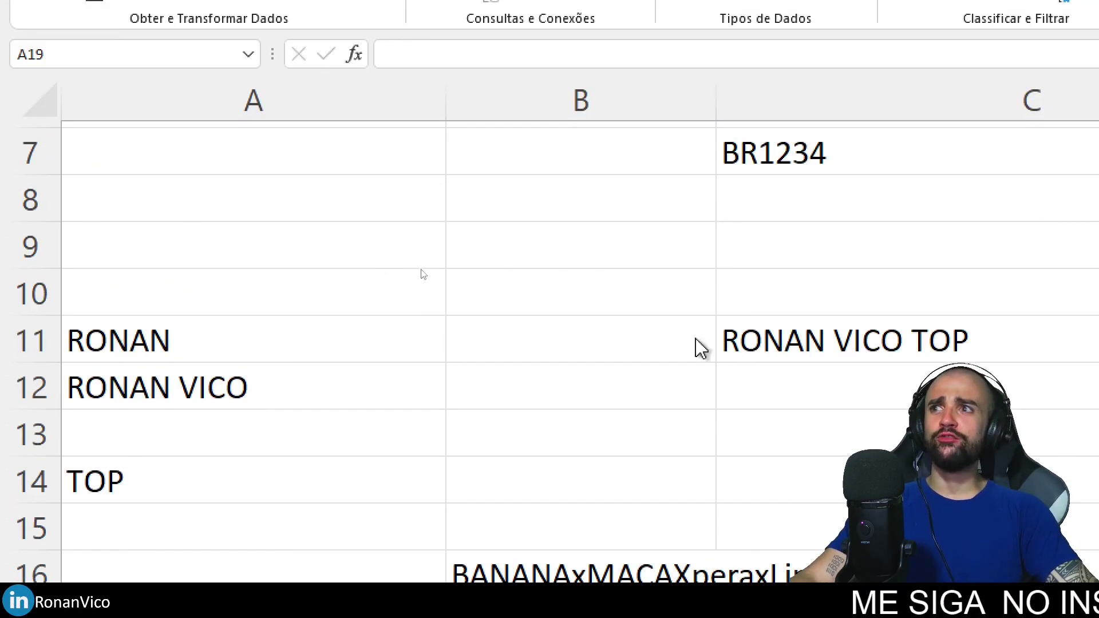
click(275, 323)
double_click(254, 339)
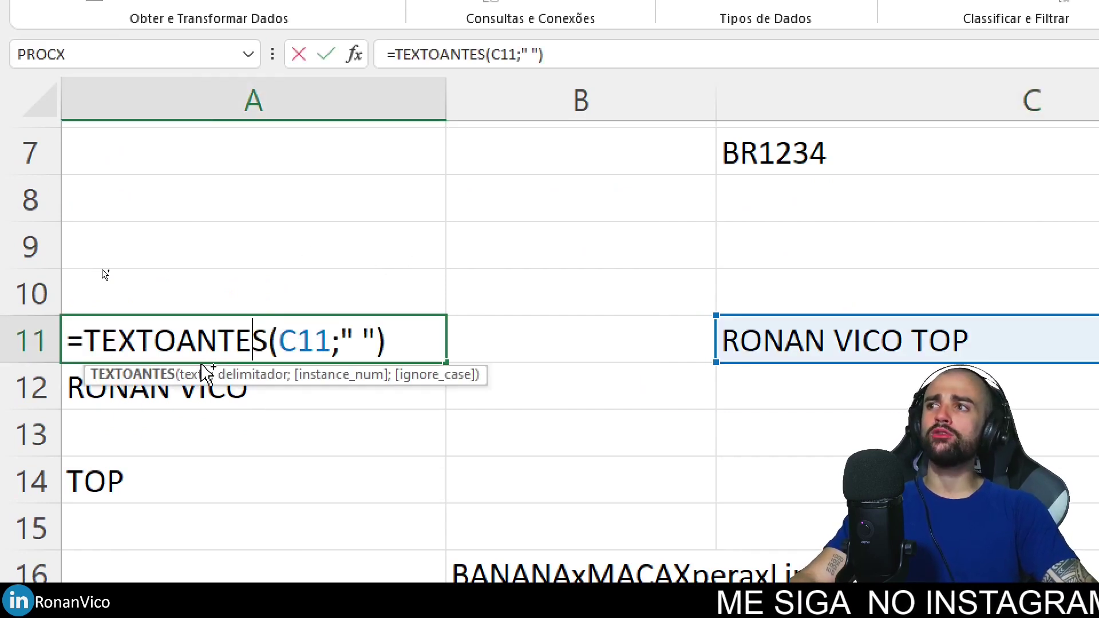
drag(833, 325, 831, 352)
drag(808, 169, 774, 314)
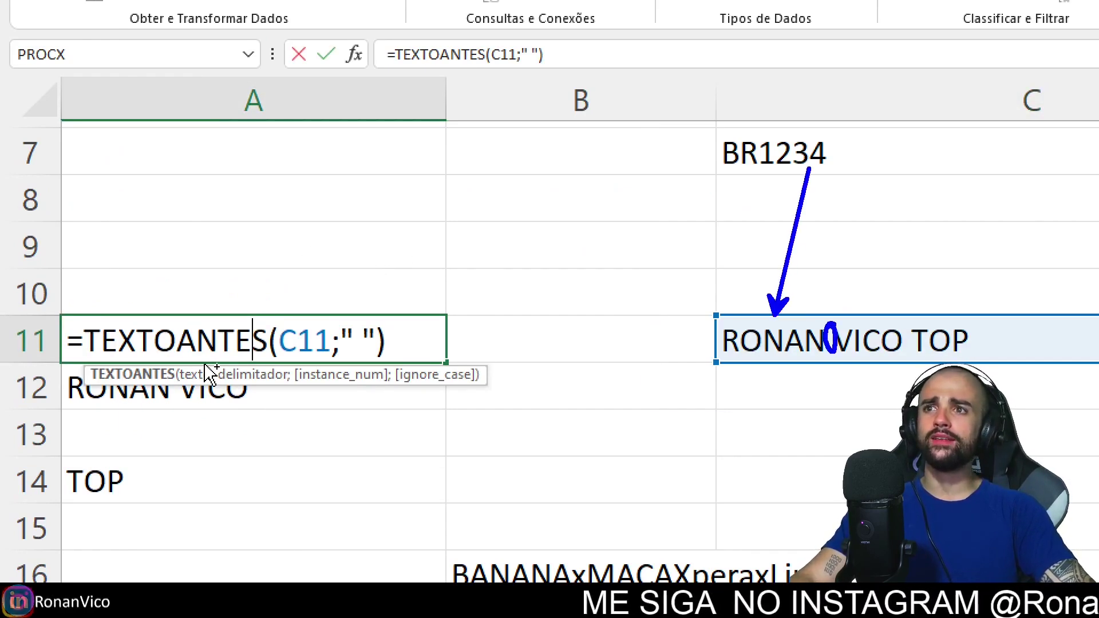
drag(318, 222, 303, 309)
drag(389, 206, 362, 304)
click(395, 355)
key(Escape)
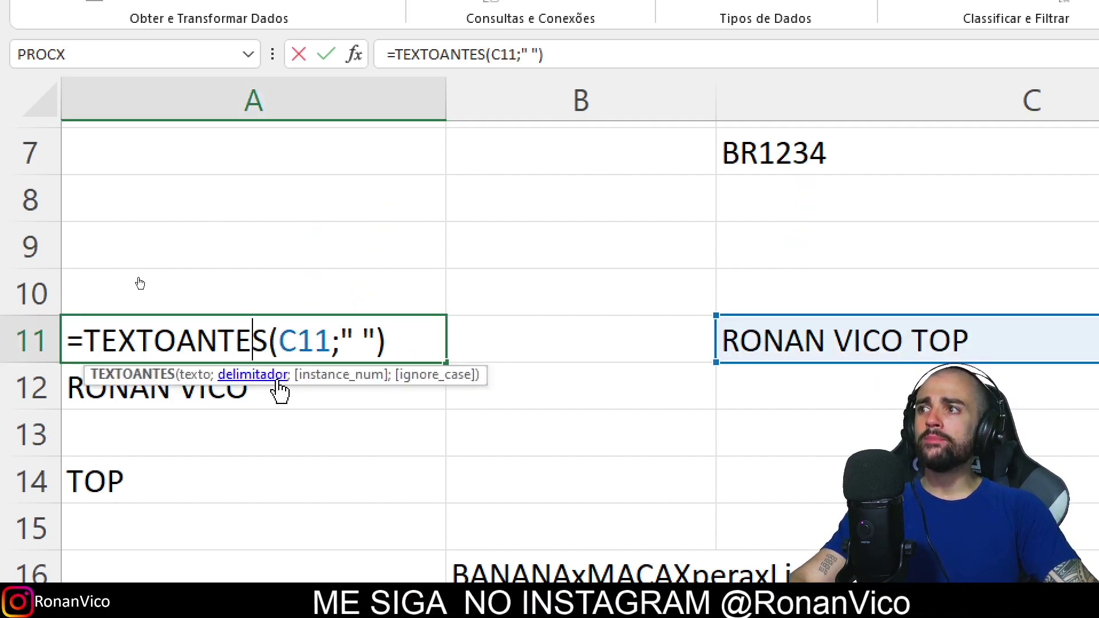
key(ctrl+Return)
click(830, 343)
drag(904, 395, 904, 355)
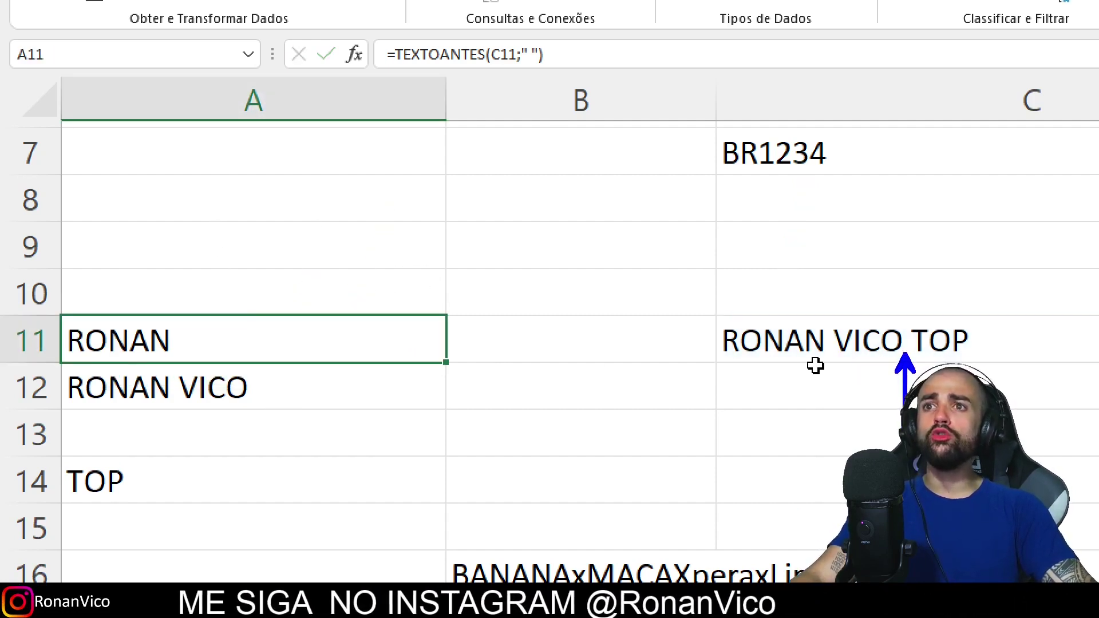
drag(826, 430, 826, 356)
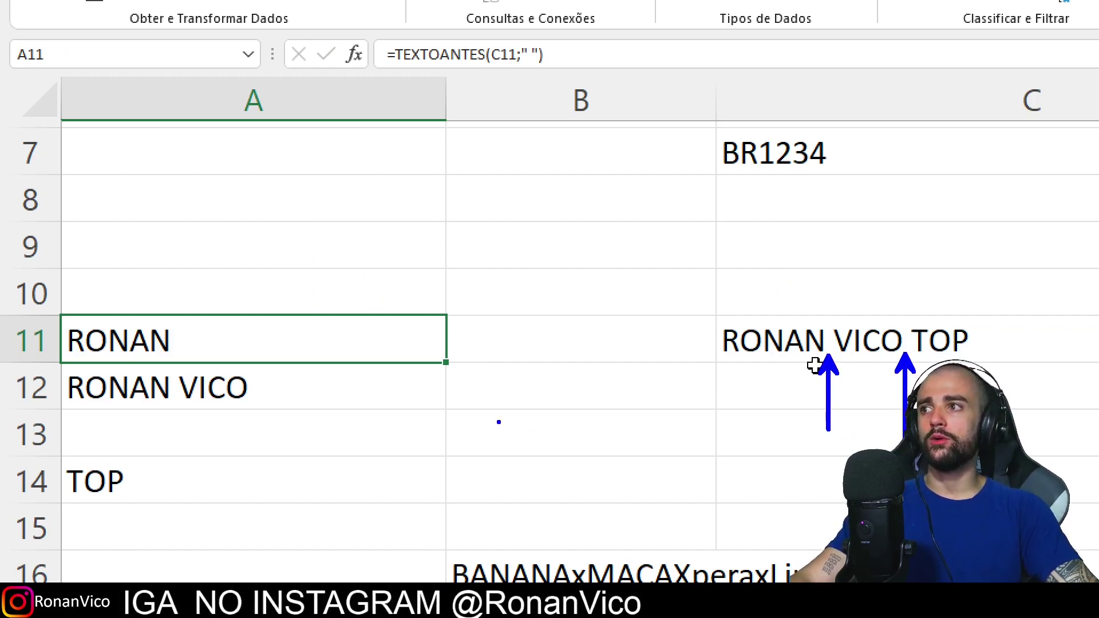
key(Escape)
double_click(247, 390)
scroll(264, 452, down, 1)
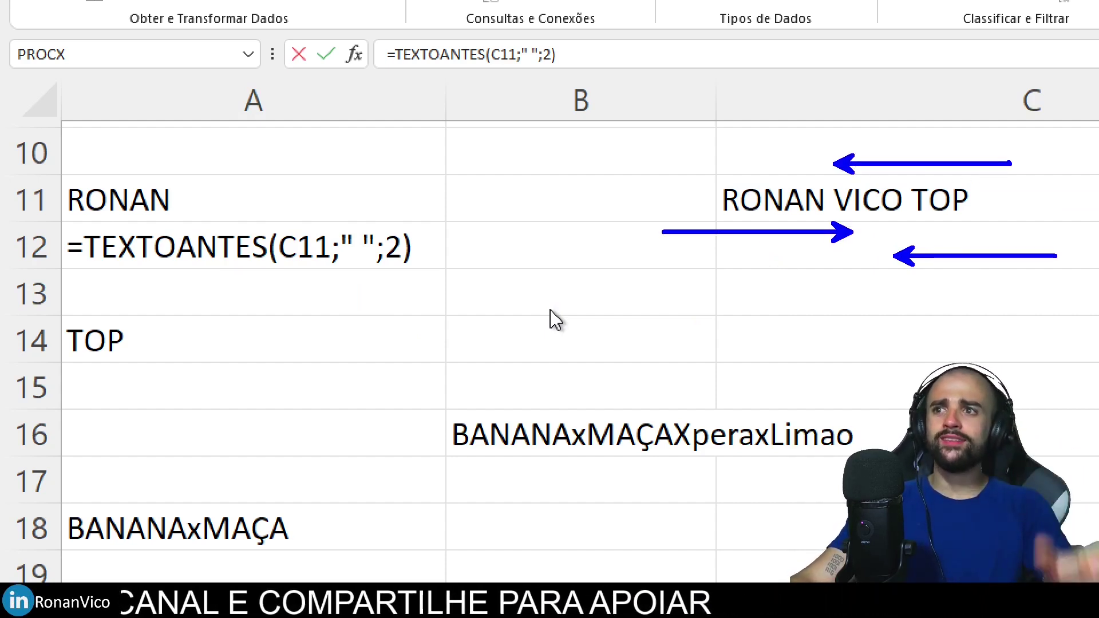
key(ctrl+Return)
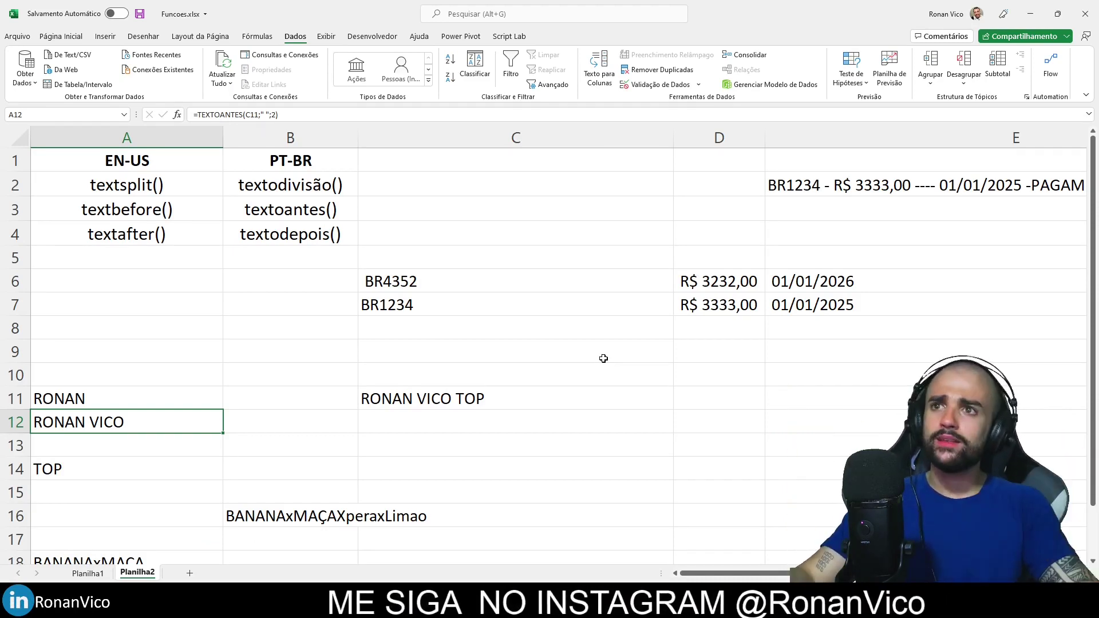
click(428, 283)
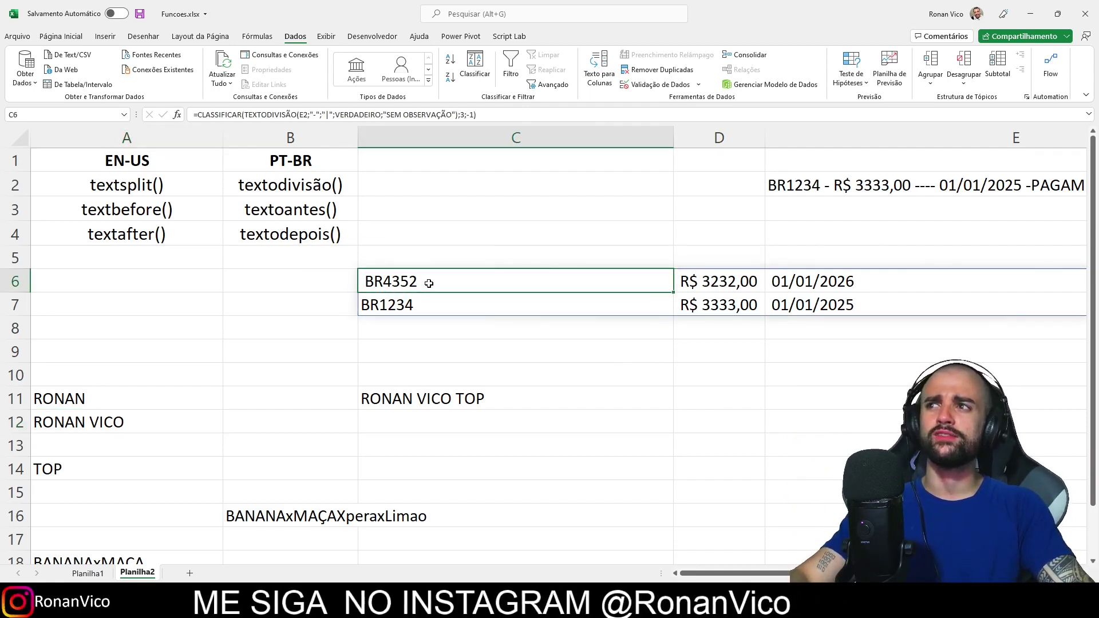
double_click(428, 284)
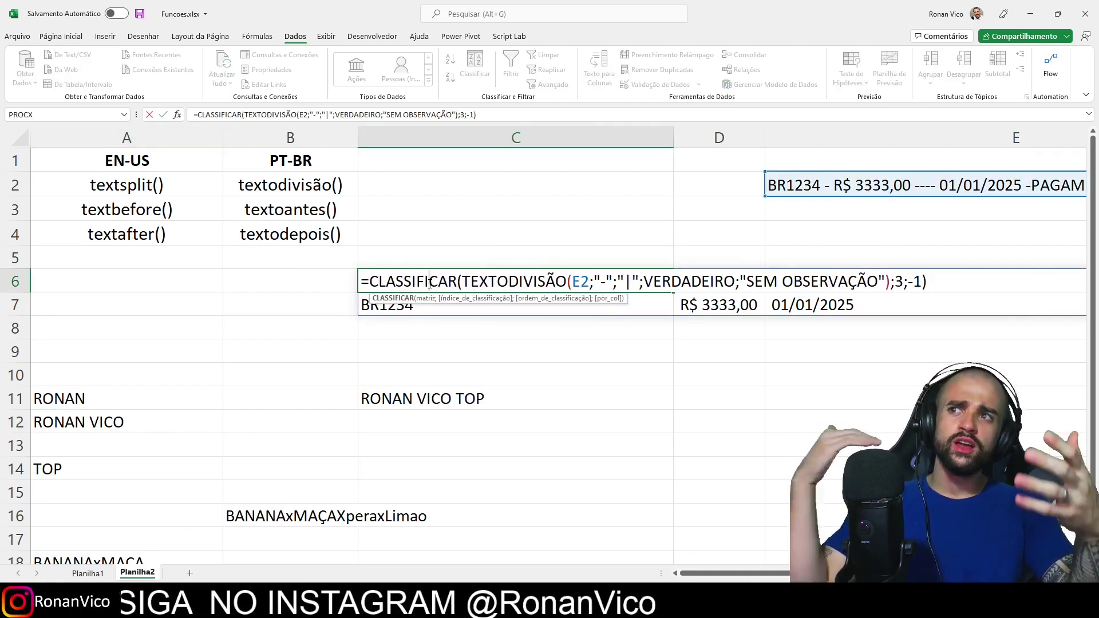